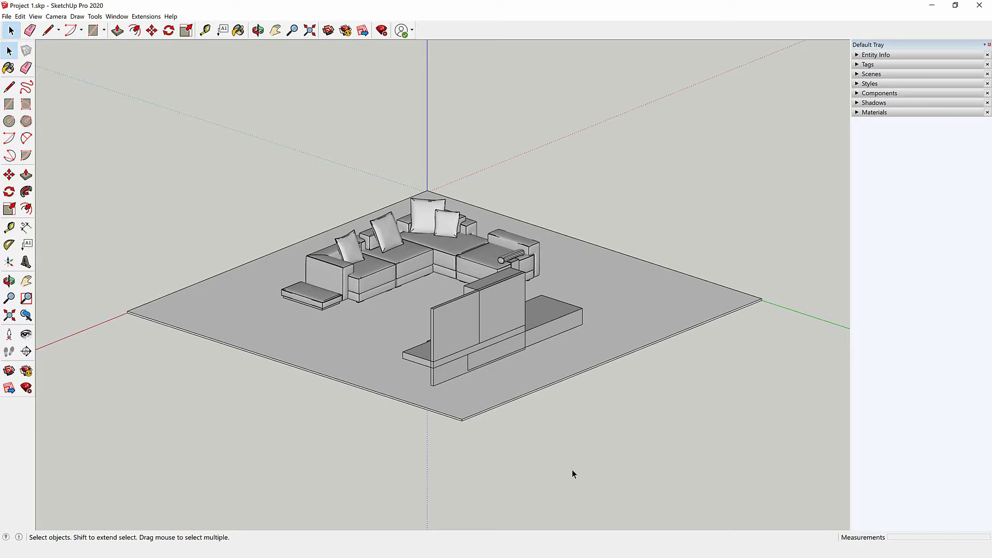
Paint the whole sectional sofa group with Leather Blue from the carpet, fabrics and leathers material collection
scroll(504, 333, up, 2)
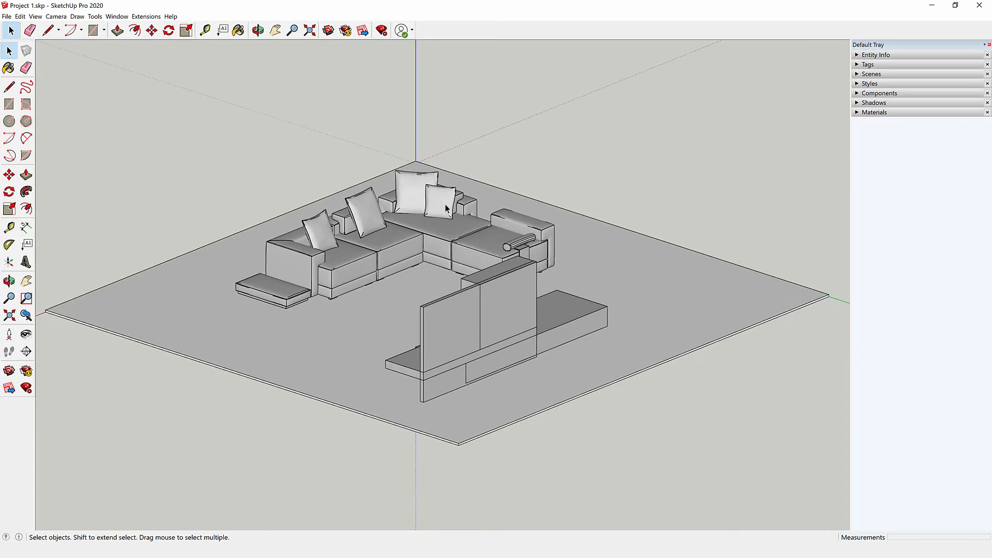
middle_drag(380, 241, 392, 287)
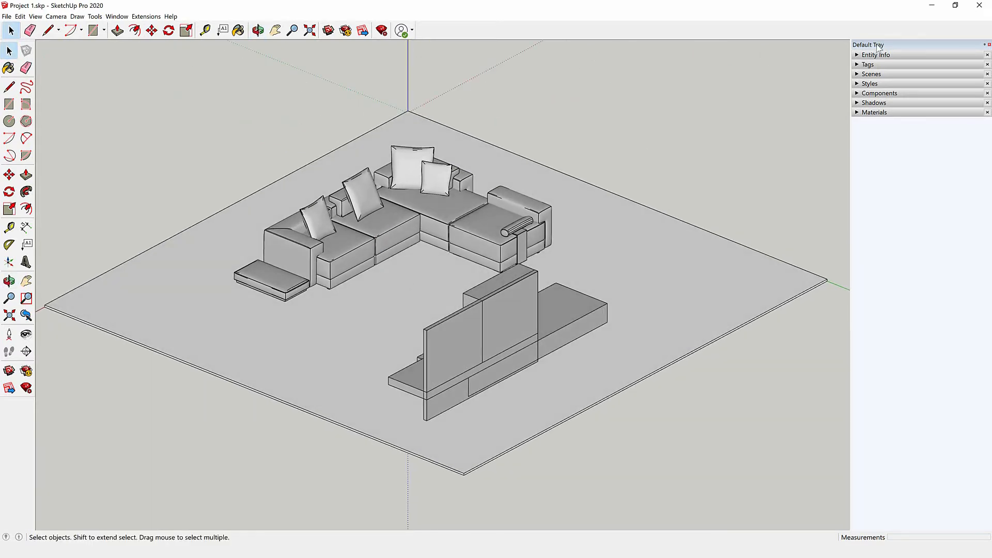
click(860, 113)
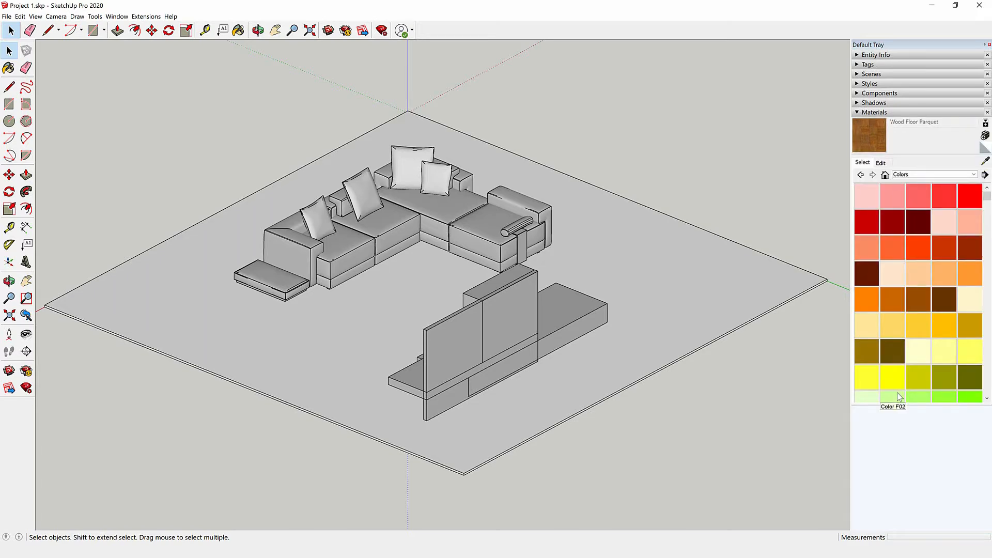
click(116, 16)
mouse_move(187, 29)
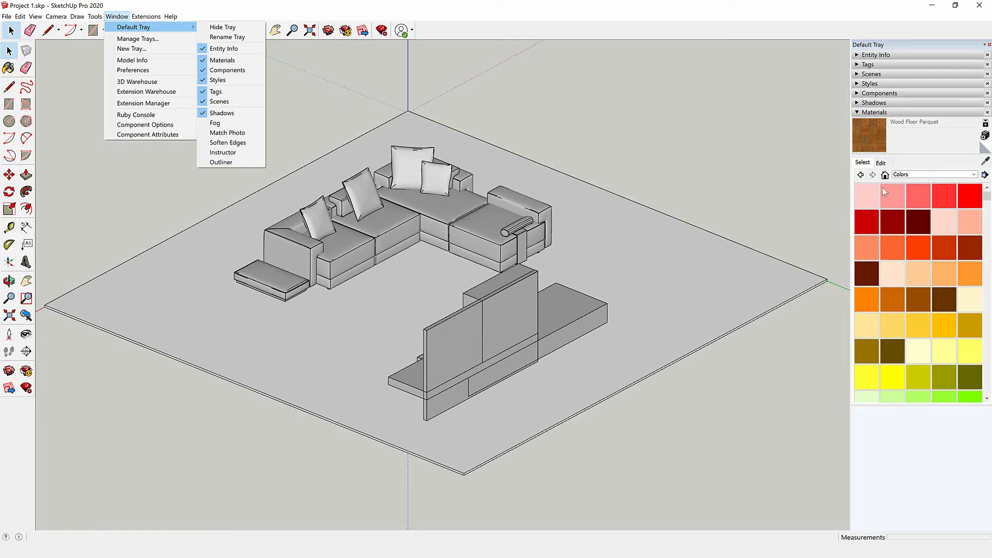
click(918, 175)
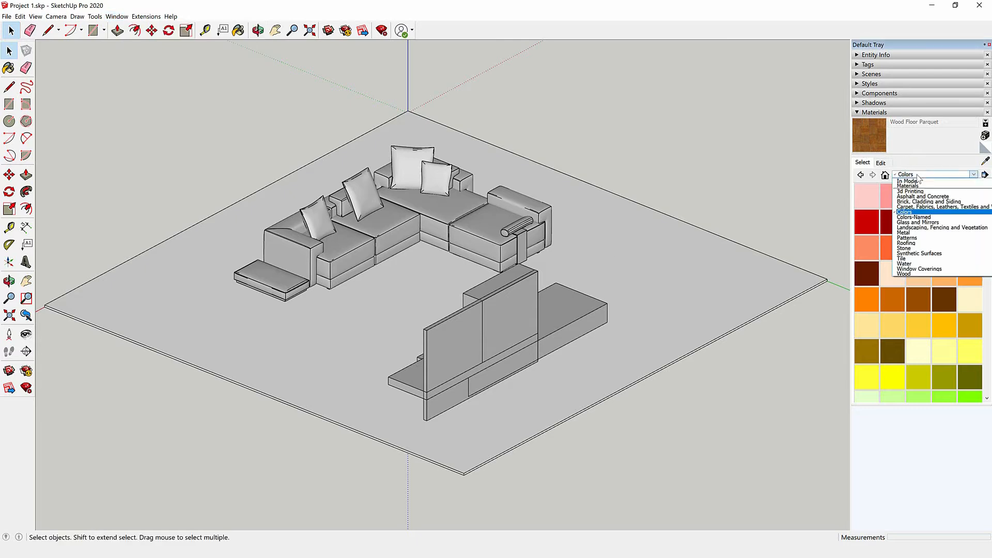
click(920, 207)
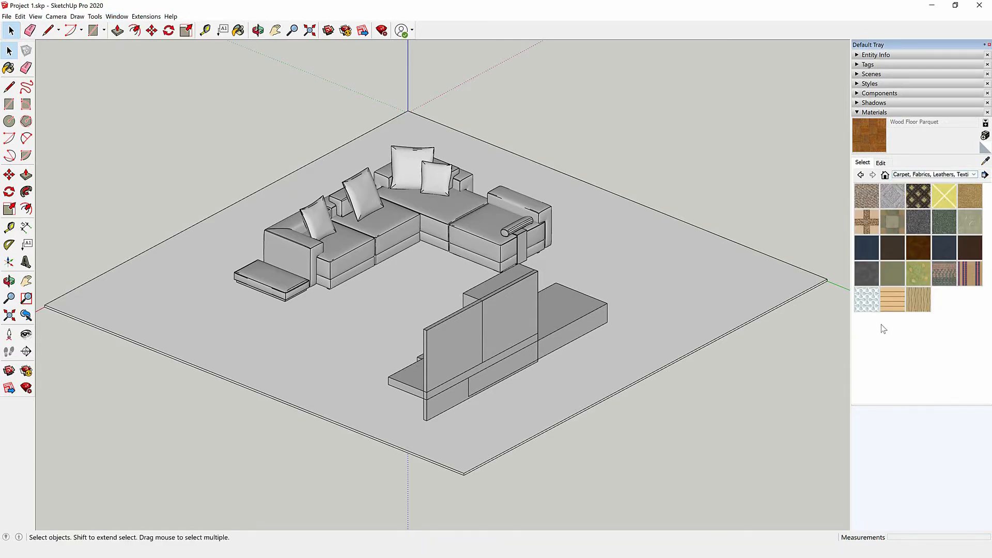
click(868, 245)
scroll(630, 340, down, 2)
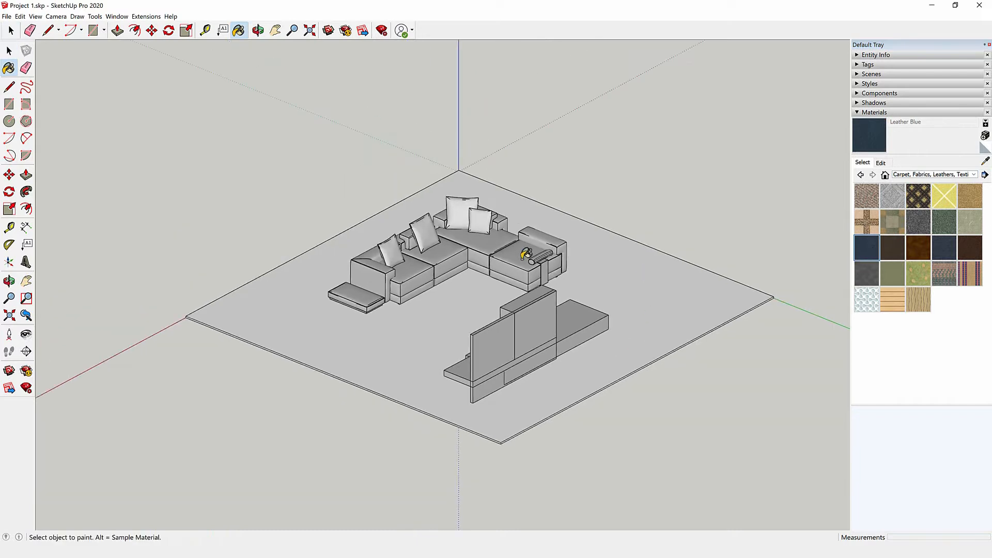
click(497, 250)
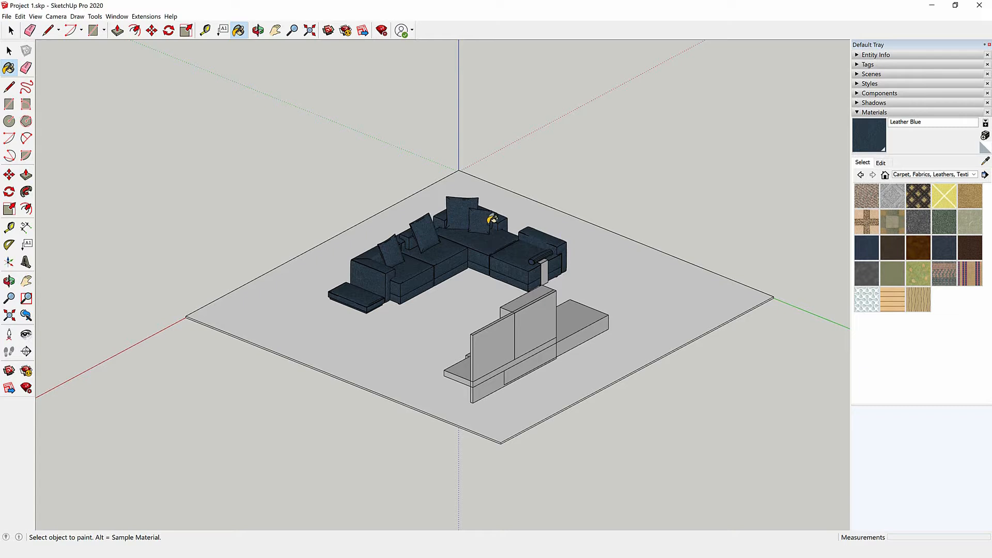
scroll(476, 244, up, 1)
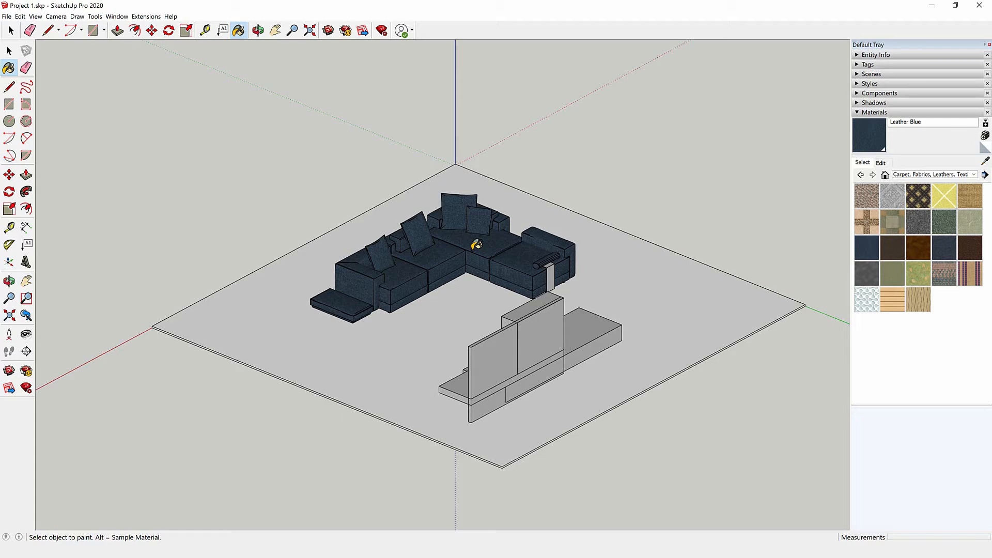
key(space)
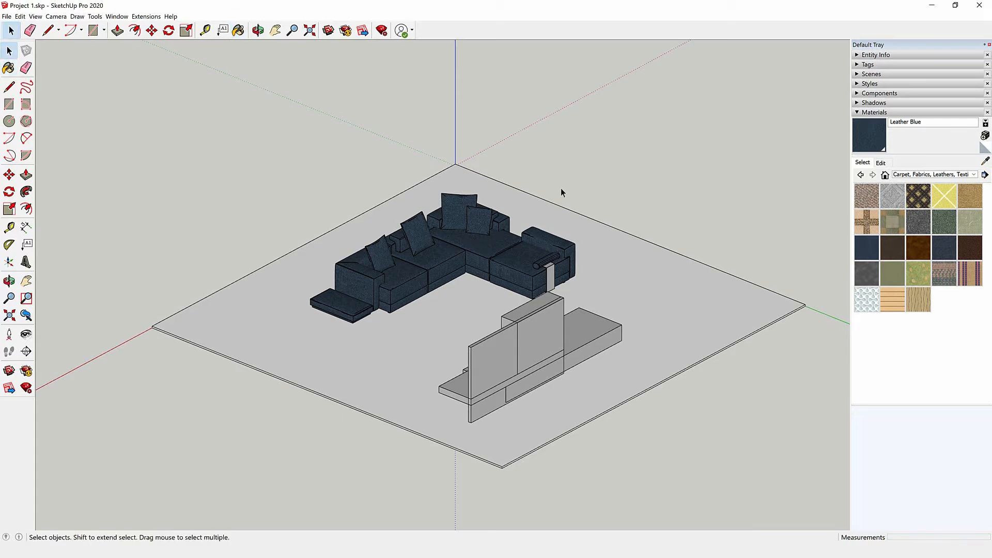
Select the sofa group and show its entity information to check the material assigned to it
scroll(565, 188, up, 3)
click(858, 55)
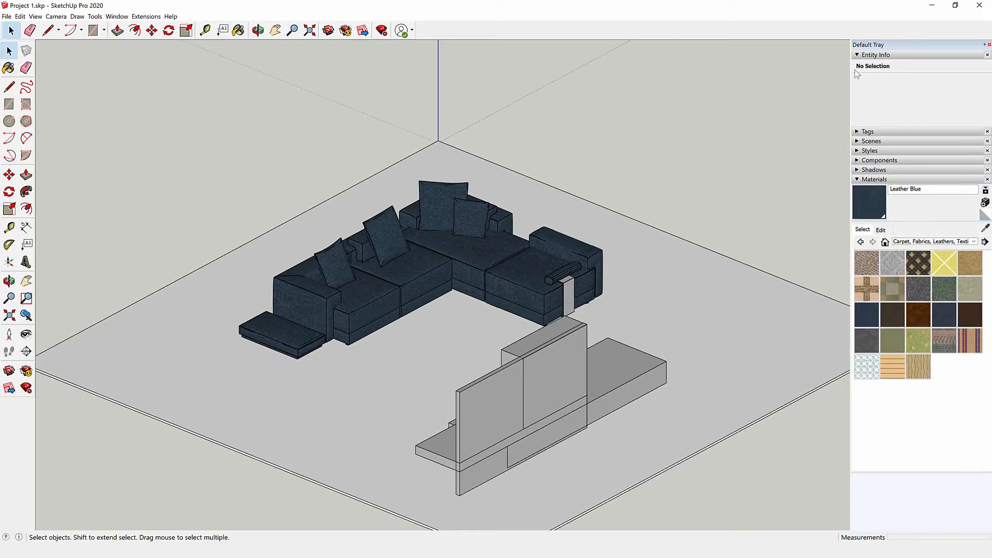
click(468, 261)
scroll(408, 277, up, 3)
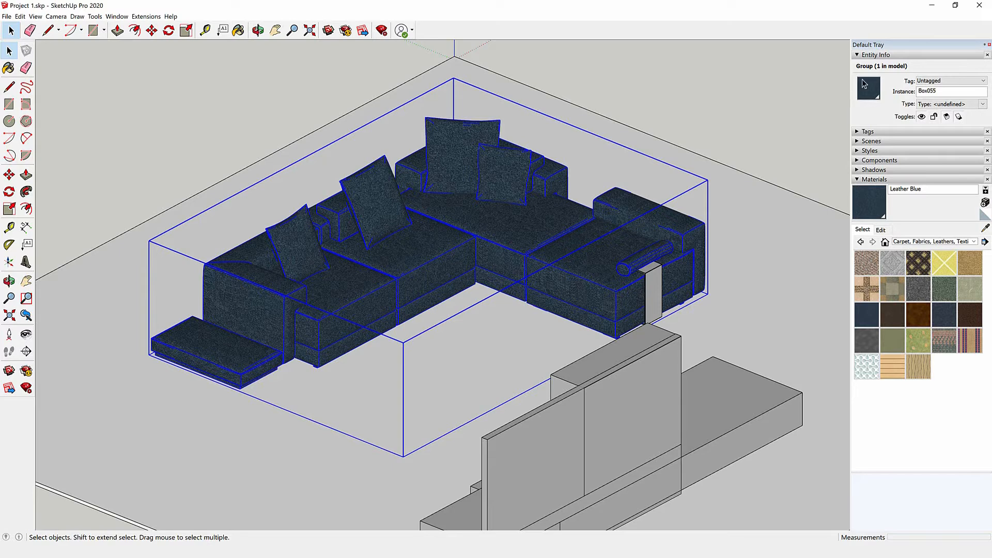
Open the sofa group and check the face materials of a seat surface and a back pillow, closing the group again
key(Return)
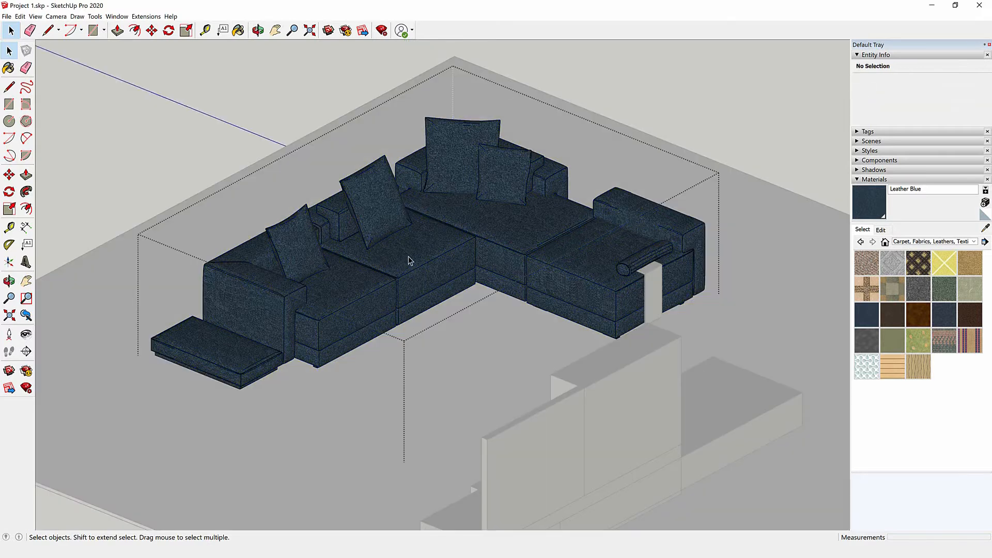
scroll(393, 253, up, 1)
click(405, 252)
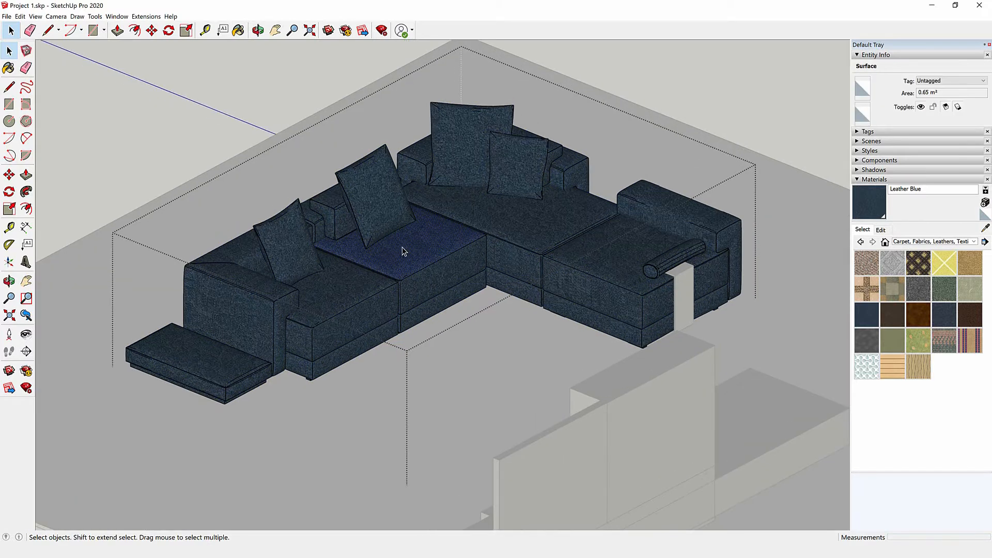
click(383, 213)
scroll(620, 168, down, 1)
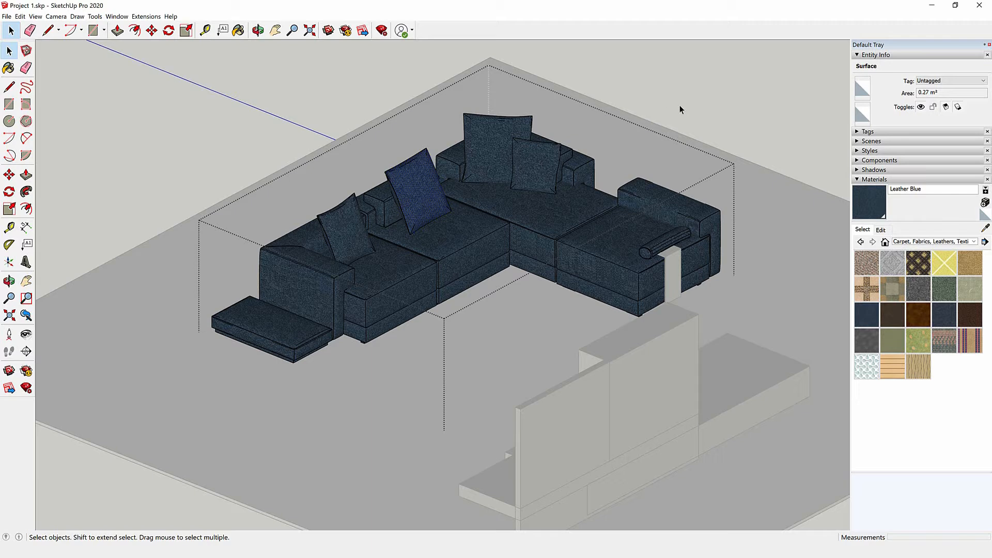
click(660, 108)
Inside the floor group, paint the top face with Wood Floor Parquet from the Wood collection
scroll(667, 112, down, 3)
scroll(397, 387, up, 2)
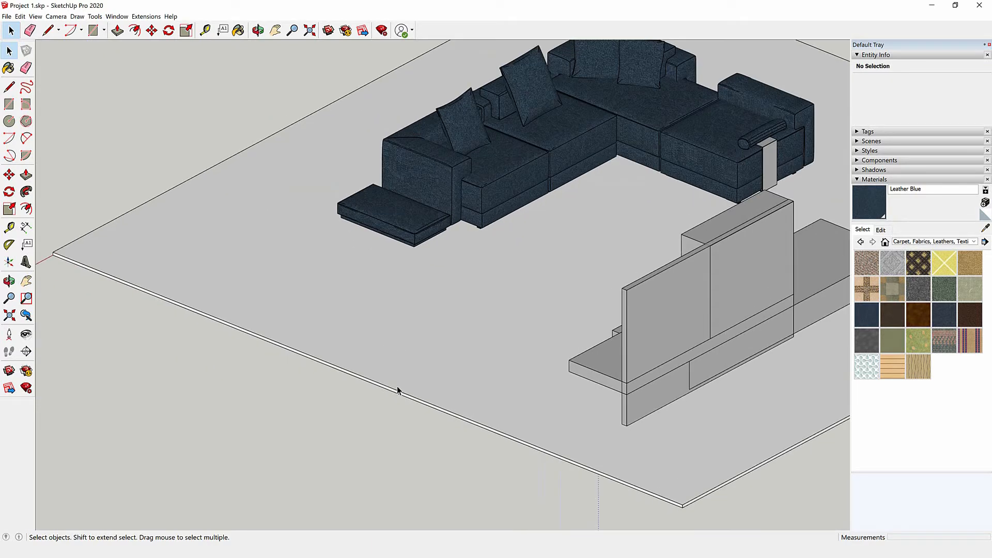
scroll(396, 375, up, 4)
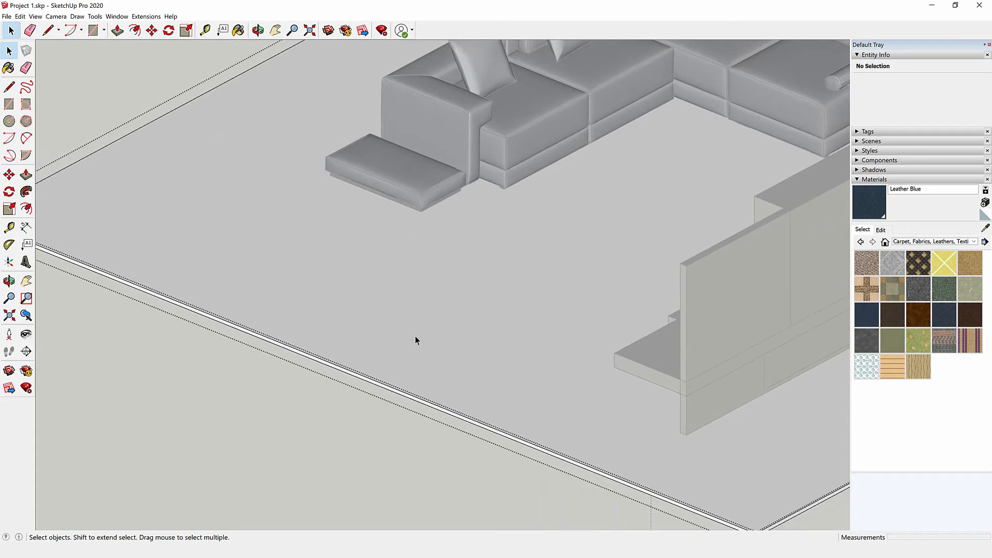
click(406, 346)
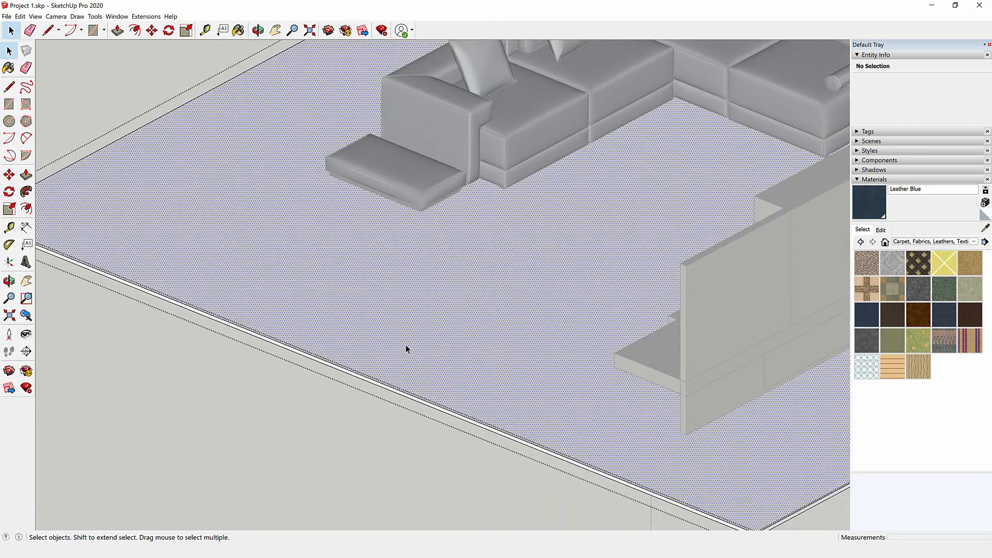
click(902, 241)
click(905, 341)
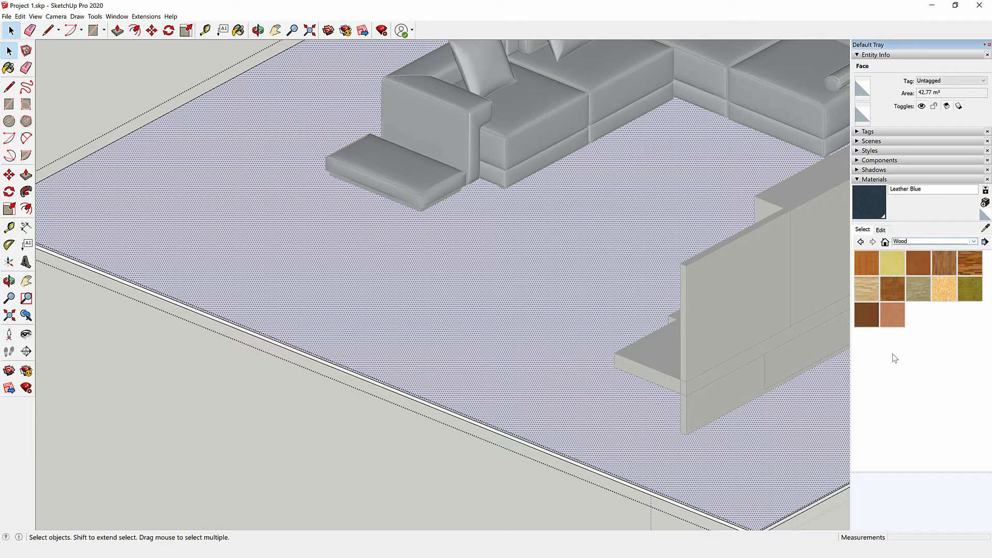
click(894, 287)
click(493, 321)
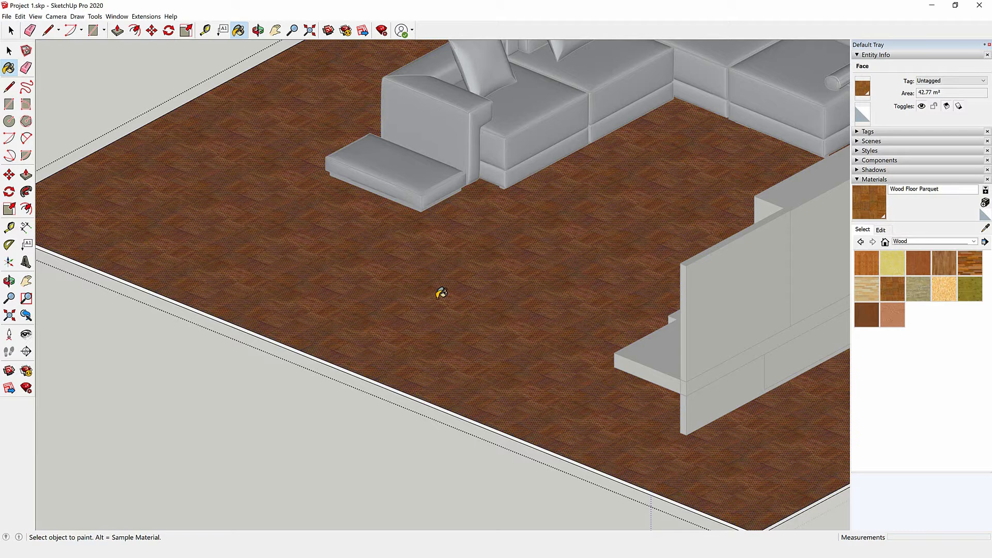
key(space)
Adjust the position of the parquet texture on the floor face by moving its positioning pins
right_click(438, 299)
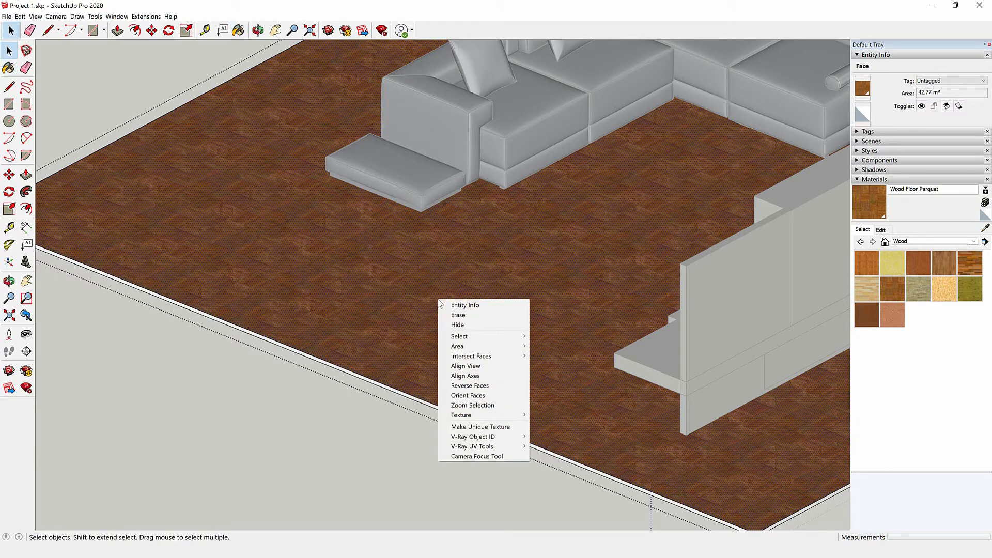
mouse_move(461, 420)
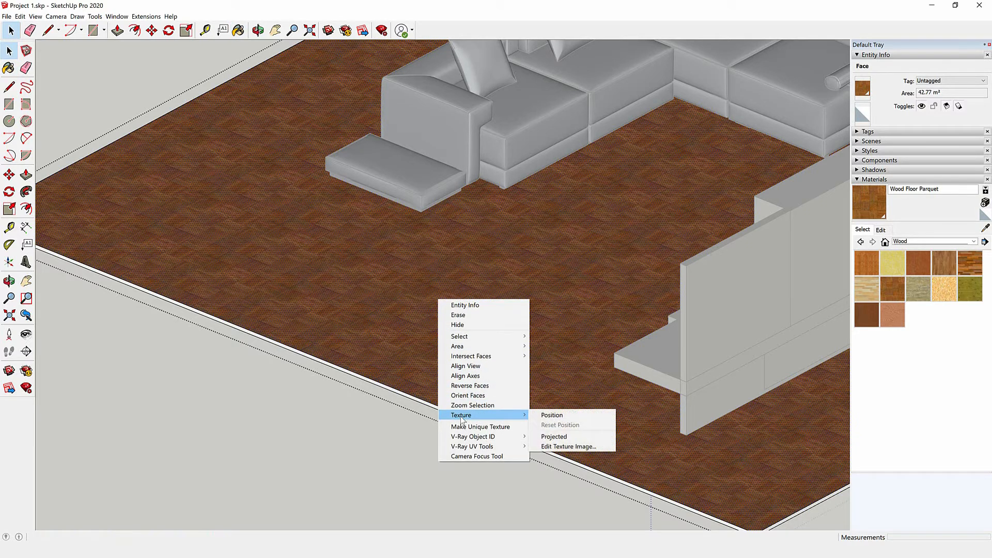
click(538, 417)
scroll(402, 326, up, 1)
drag(373, 256, 349, 271)
drag(425, 215, 398, 196)
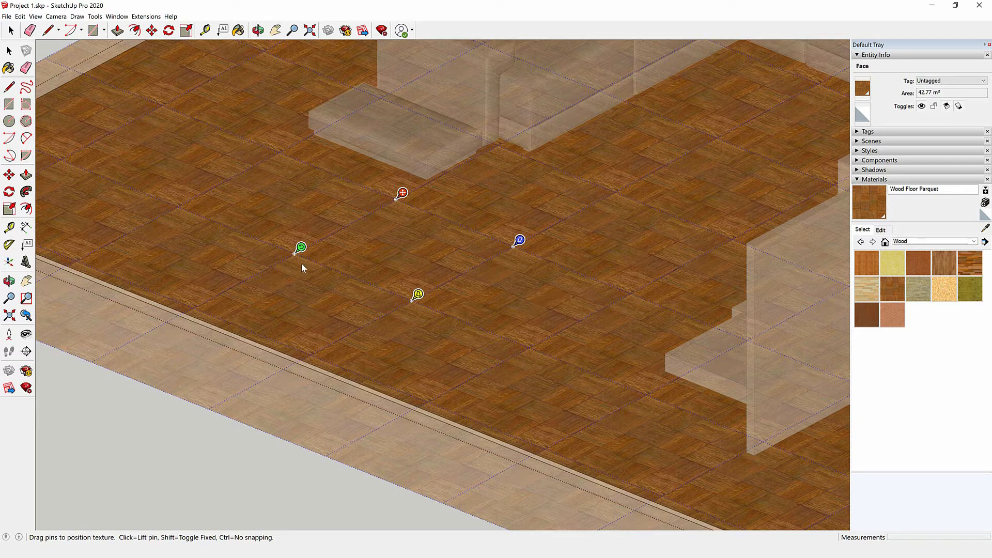
Review the reset, flip and rotate options for the floor texture and finish positioning it
right_click(363, 256)
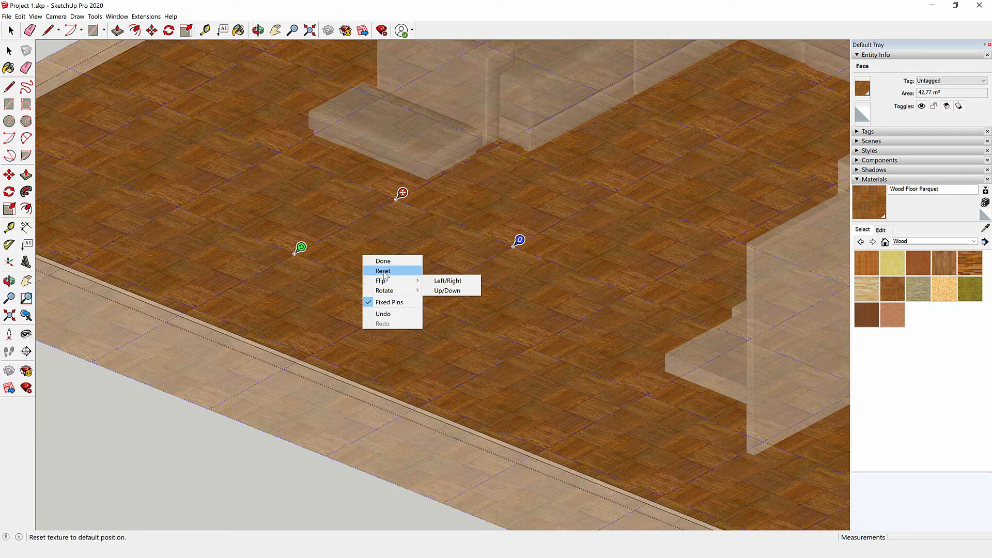
mouse_move(388, 282)
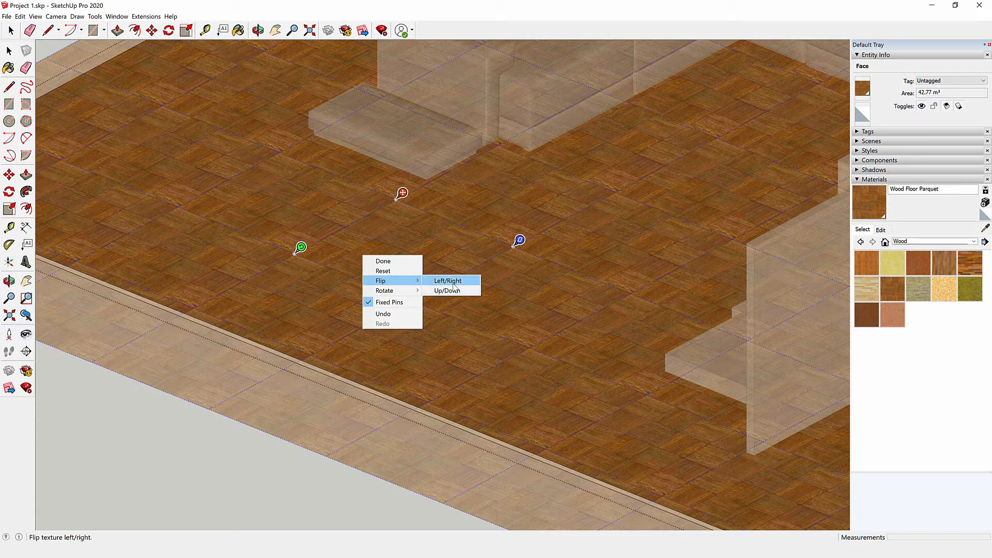
mouse_move(412, 293)
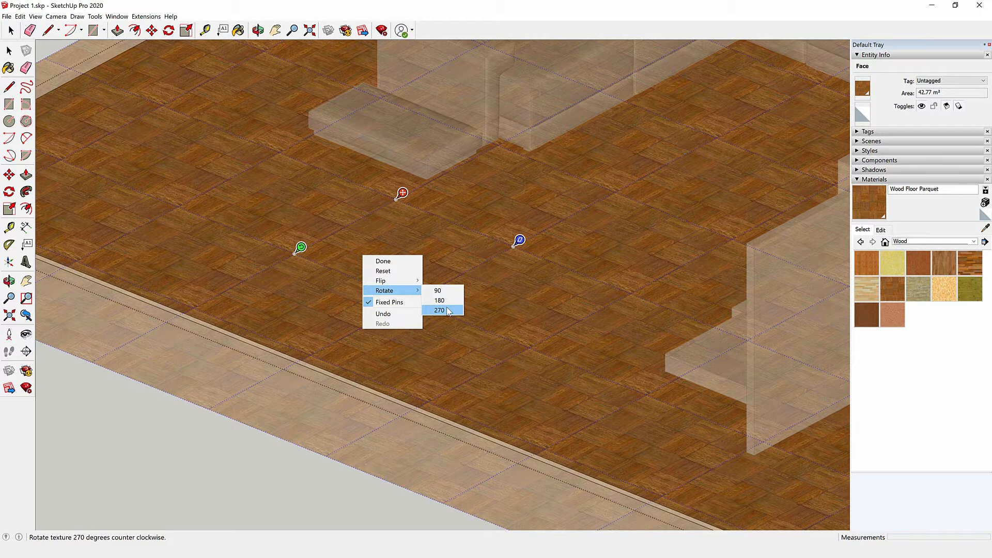
click(439, 263)
click(272, 460)
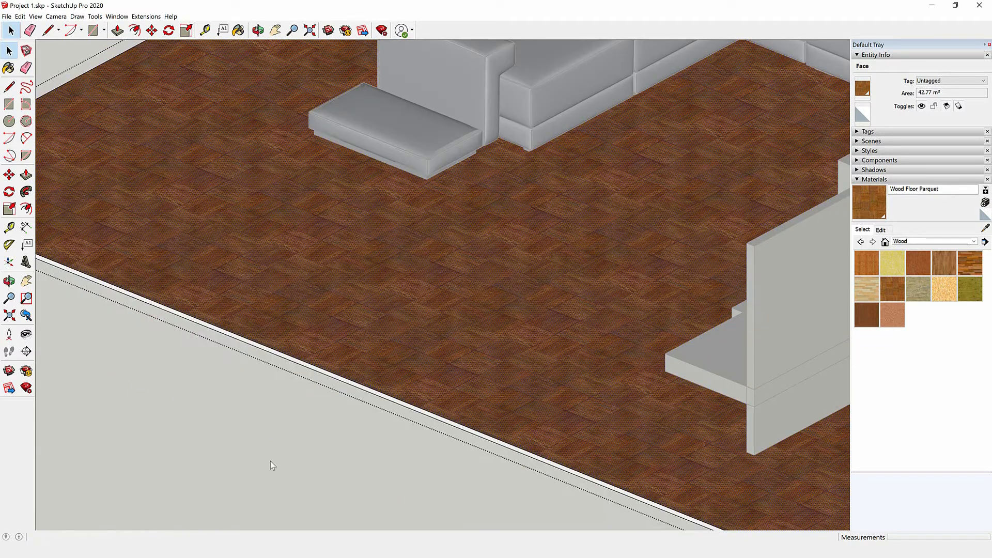
Open the sofa group and check whether texture options are offered for its front seat surface, leaving the group again
scroll(270, 460, down, 3)
scroll(412, 265, down, 2)
scroll(444, 232, up, 3)
click(445, 232)
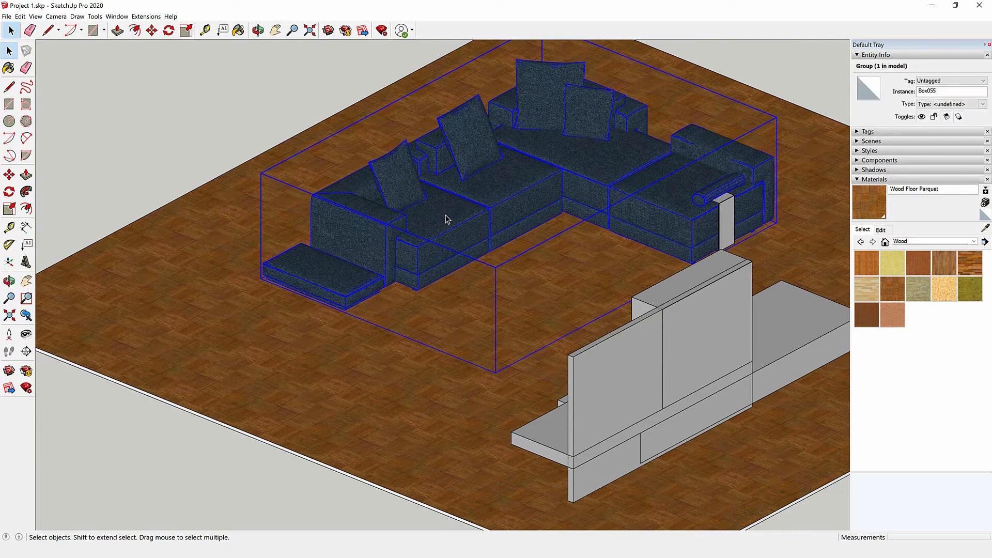
double_click(454, 230)
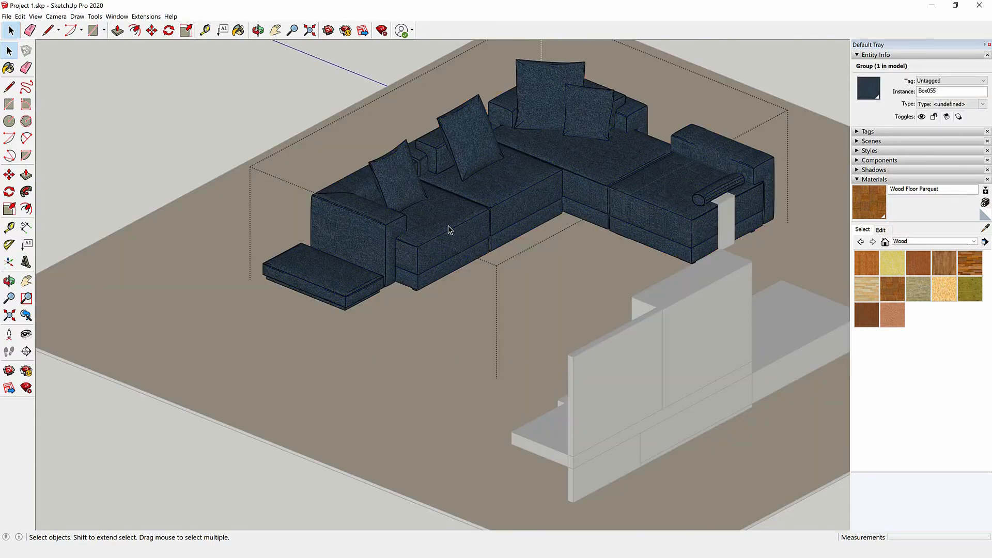
click(449, 217)
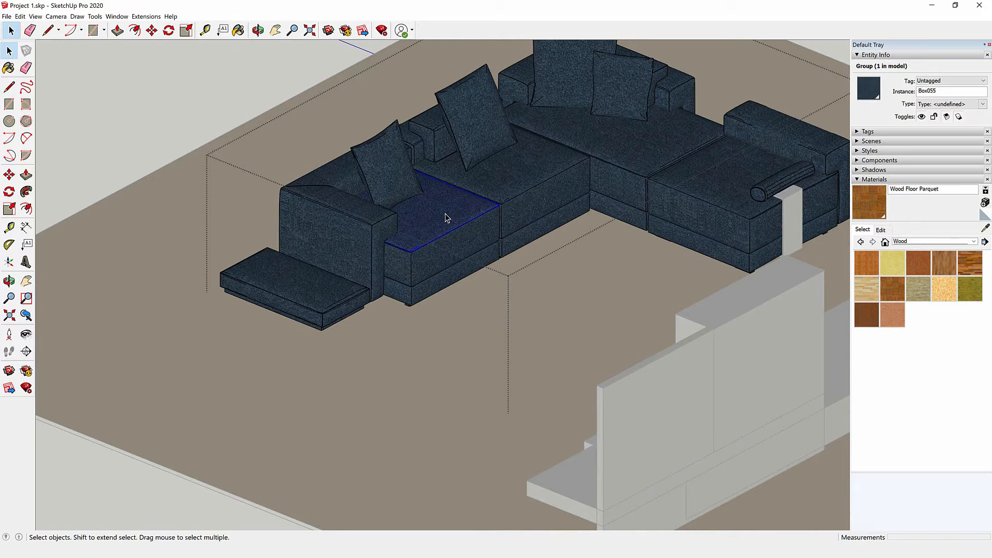
scroll(447, 221, up, 2)
right_click(434, 204)
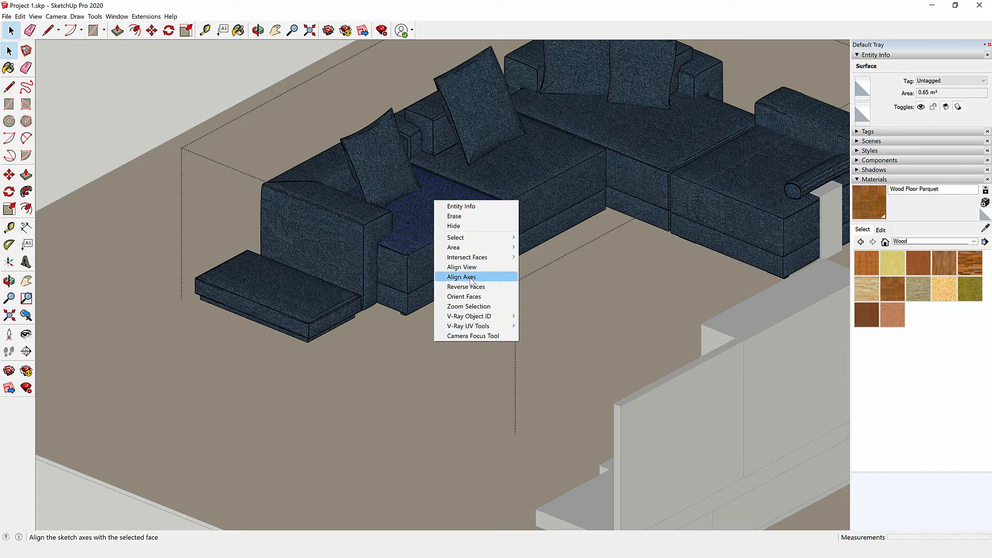
click(140, 95)
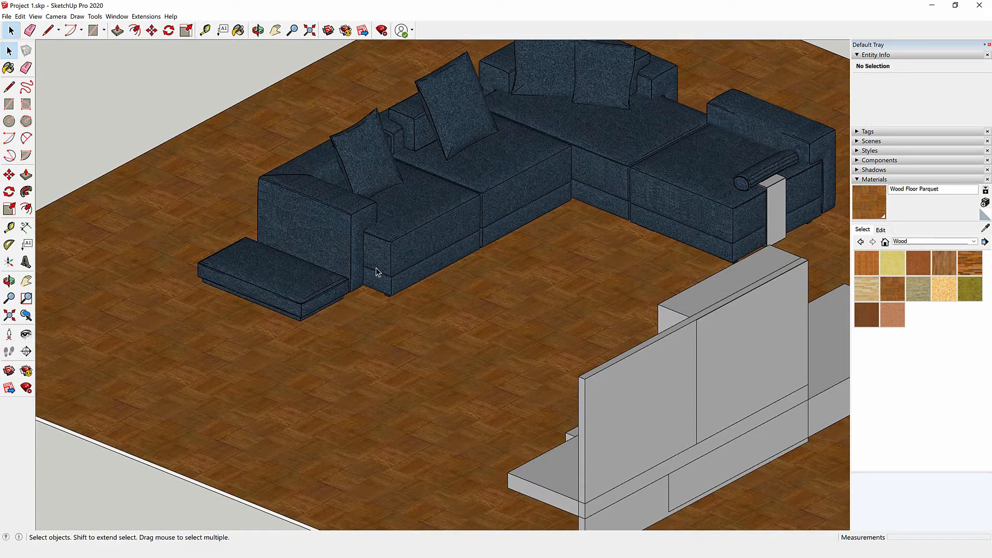
Select the sofa and the floor group in turn to compare how their materials are assigned
click(376, 272)
click(330, 420)
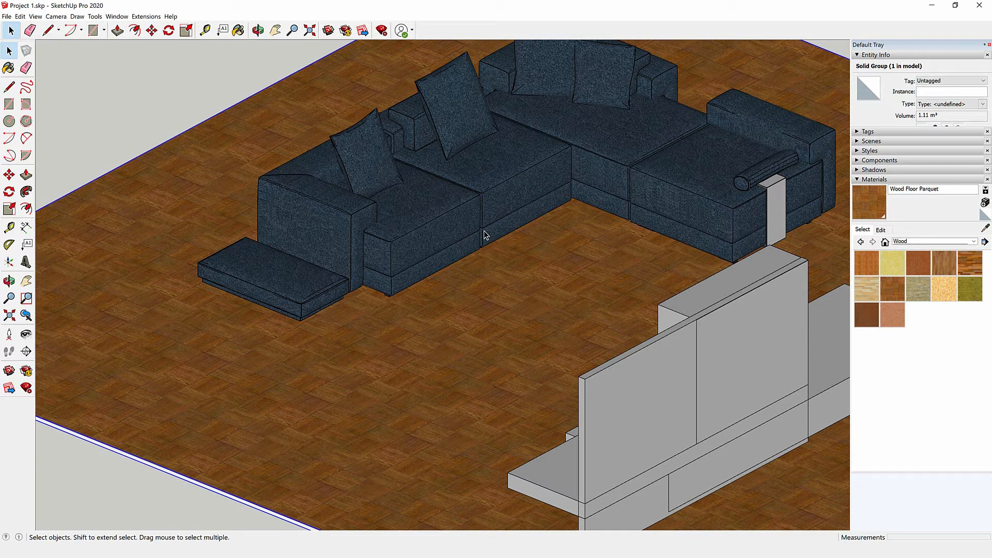
scroll(464, 226, up, 2)
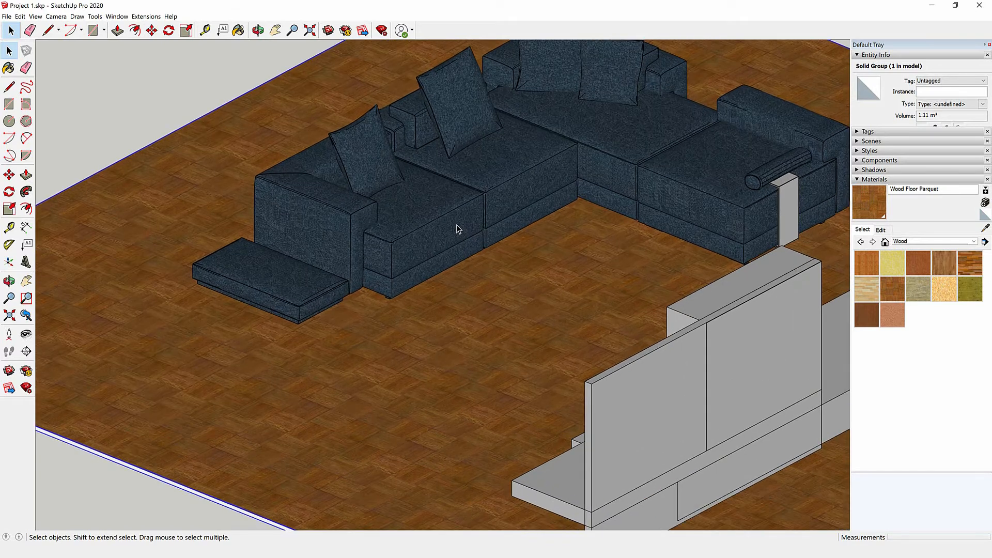
scroll(457, 225, down, 8)
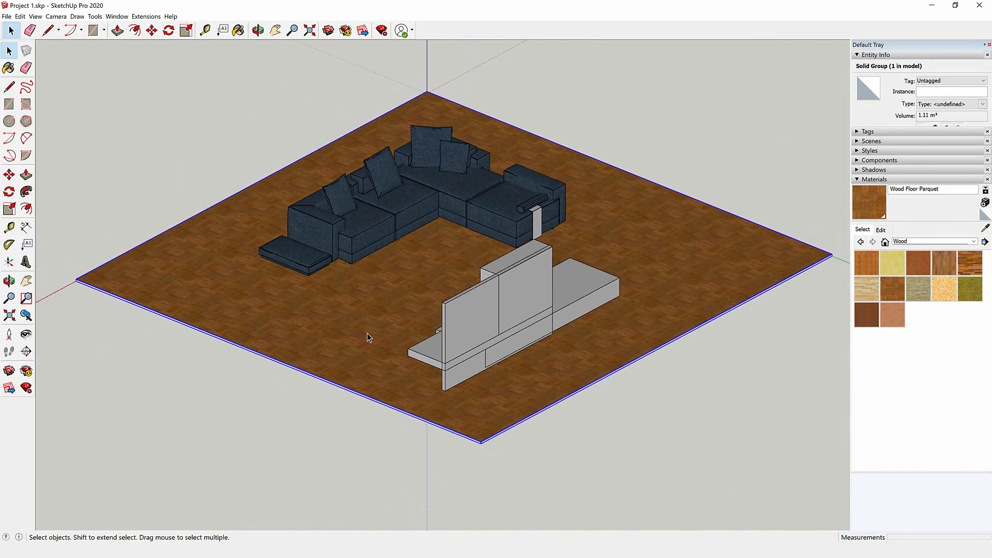
Paint all connected side faces of the floor slab with the Wood Floor Parquet material
scroll(434, 437, up, 4)
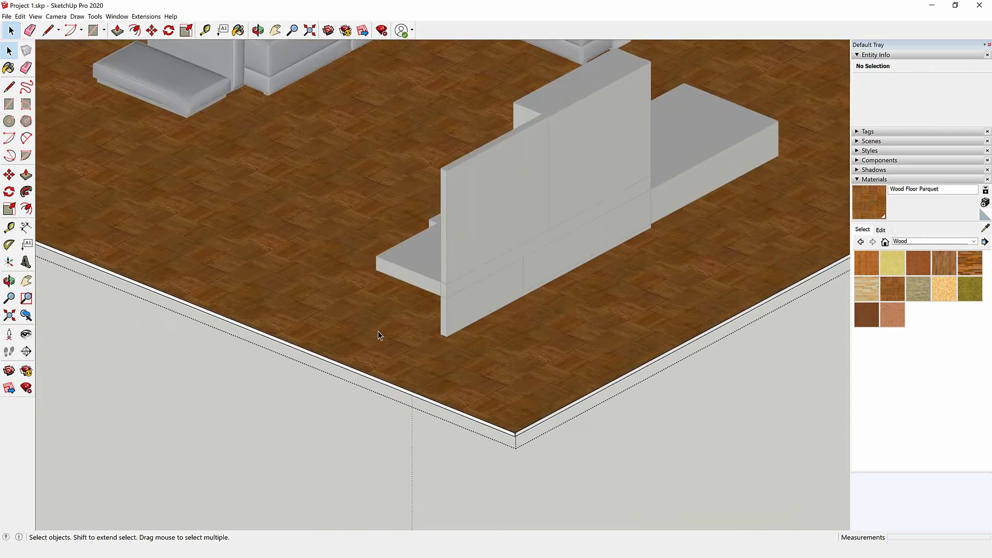
click(895, 284)
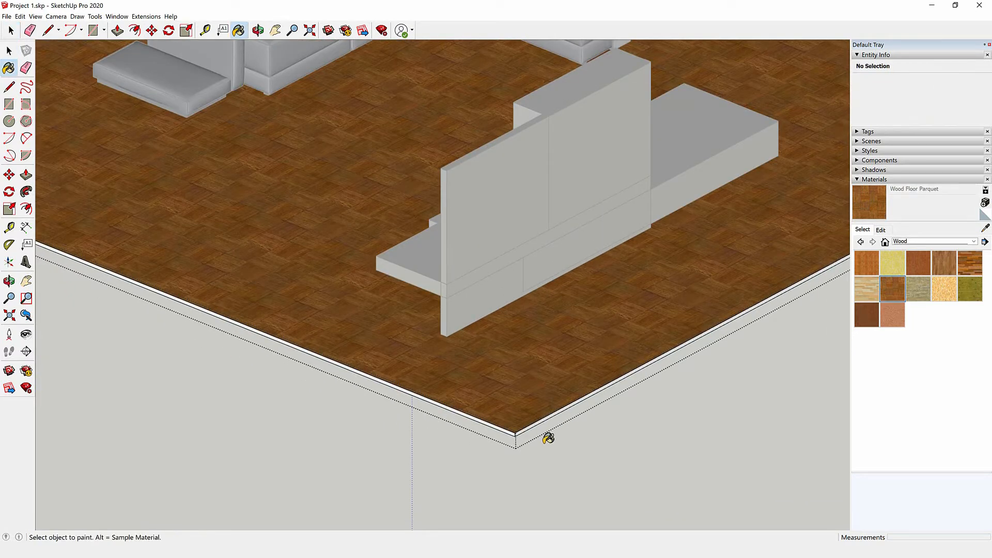
scroll(517, 433, up, 6)
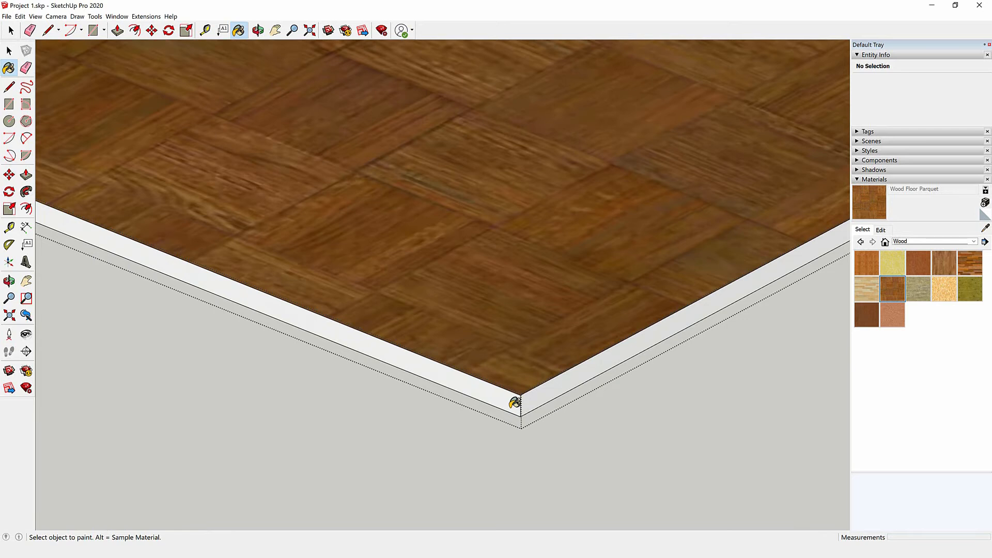
scroll(516, 398, up, 2)
key(ctrl)
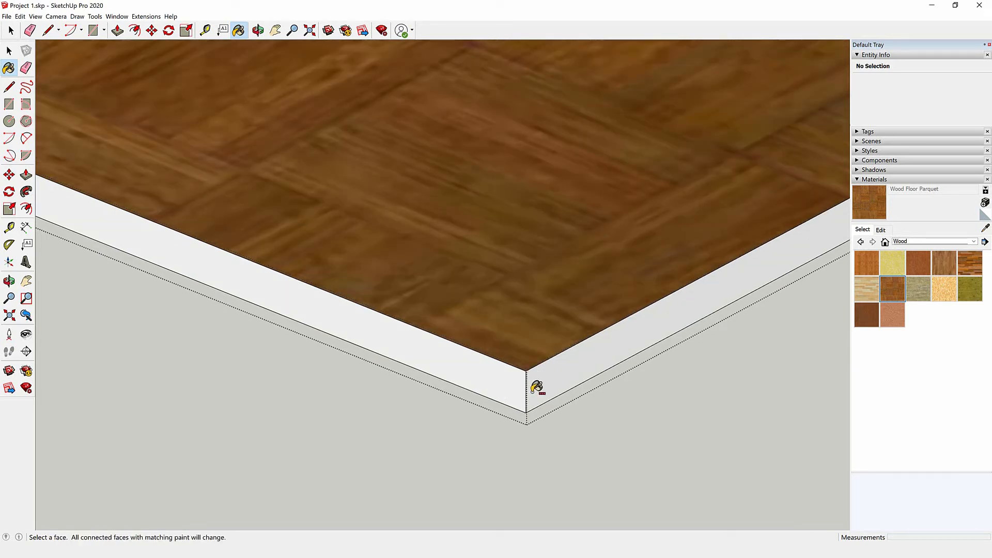
ctrl+click(536, 389)
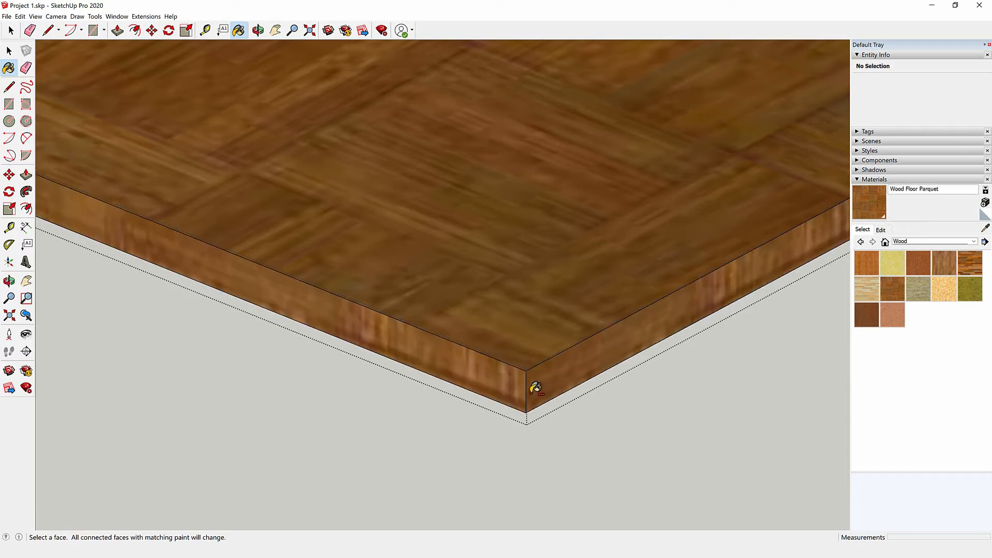
Leave the floor group, select the floor and view the whole living room from a lower angle
mouse_move(512, 412)
middle_down()
mouse_move(503, 211)
mouse_move(496, 379)
mouse_move(432, 339)
mouse_move(554, 246)
mouse_move(475, 337)
mouse_move(500, 416)
middle_up()
scroll(467, 360, down, 5)
key(space)
click(509, 329)
middle_drag(509, 329, 492, 361)
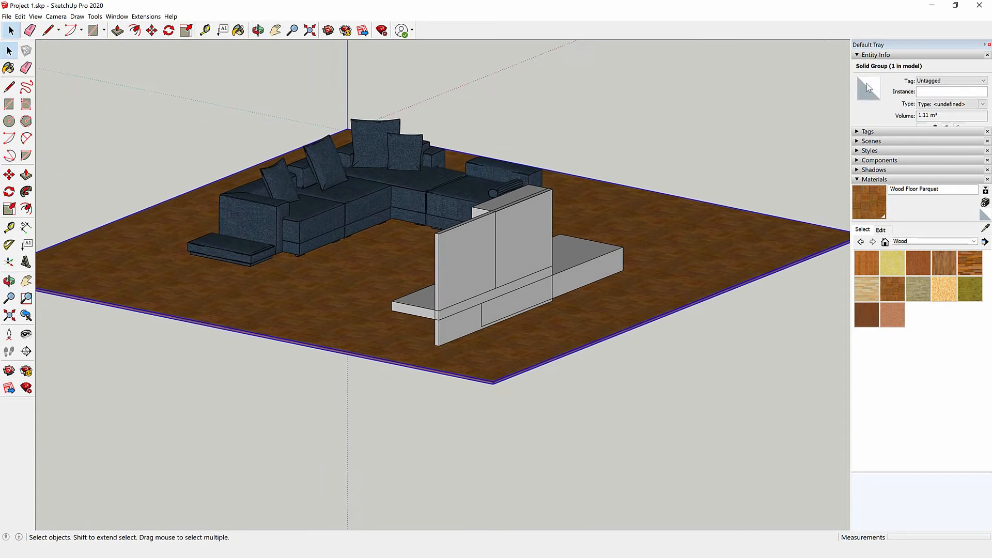
click(696, 153)
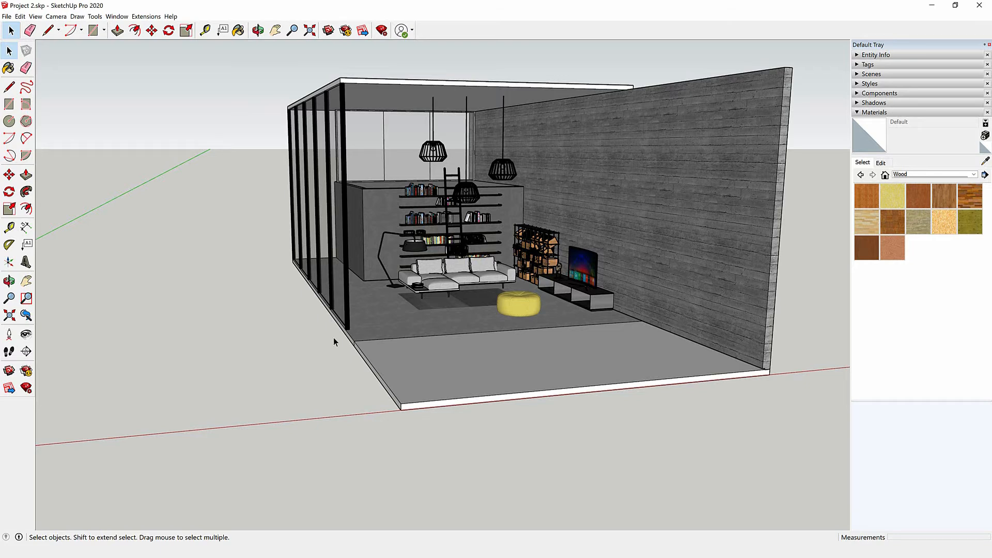
Browse the full material library, the Stone and Water collections, and the material editing options
click(909, 174)
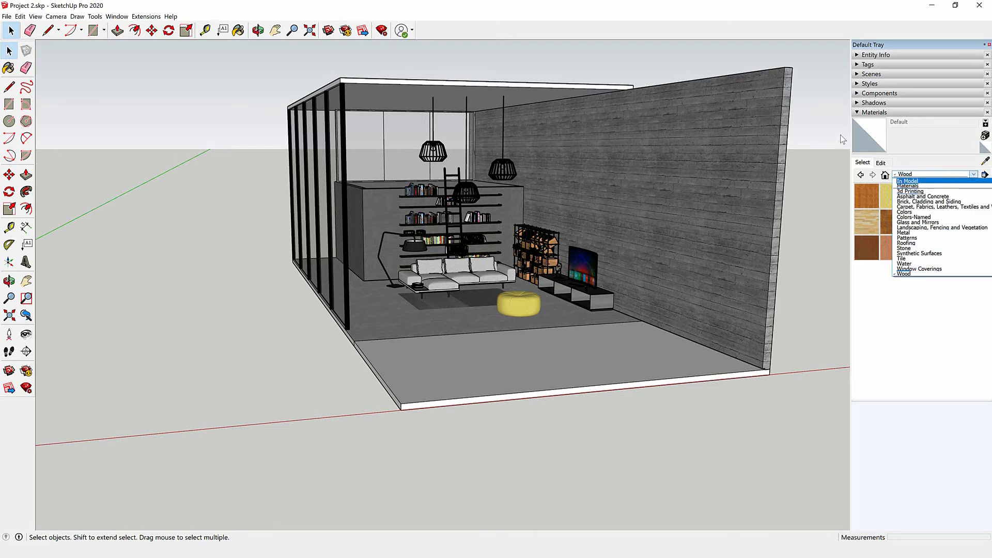
click(908, 186)
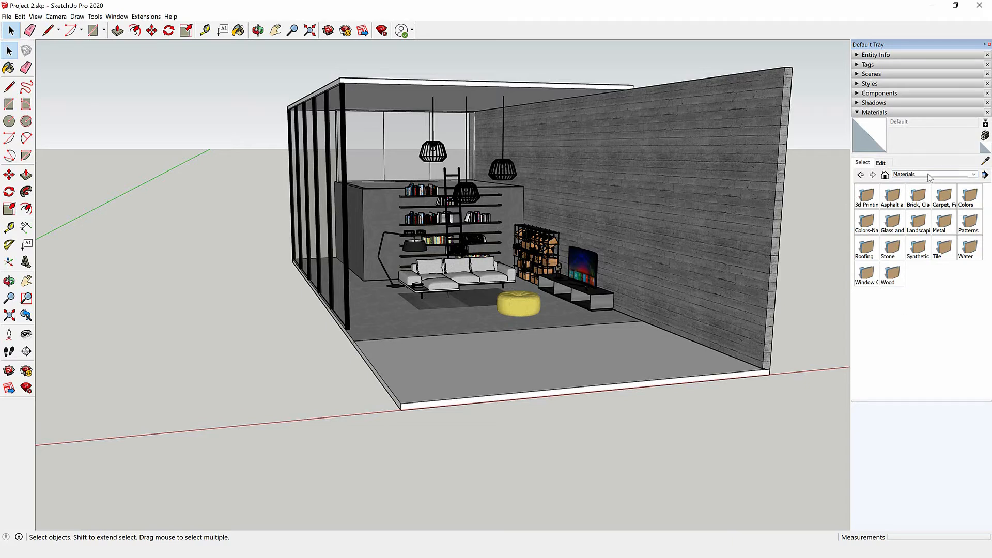
click(972, 175)
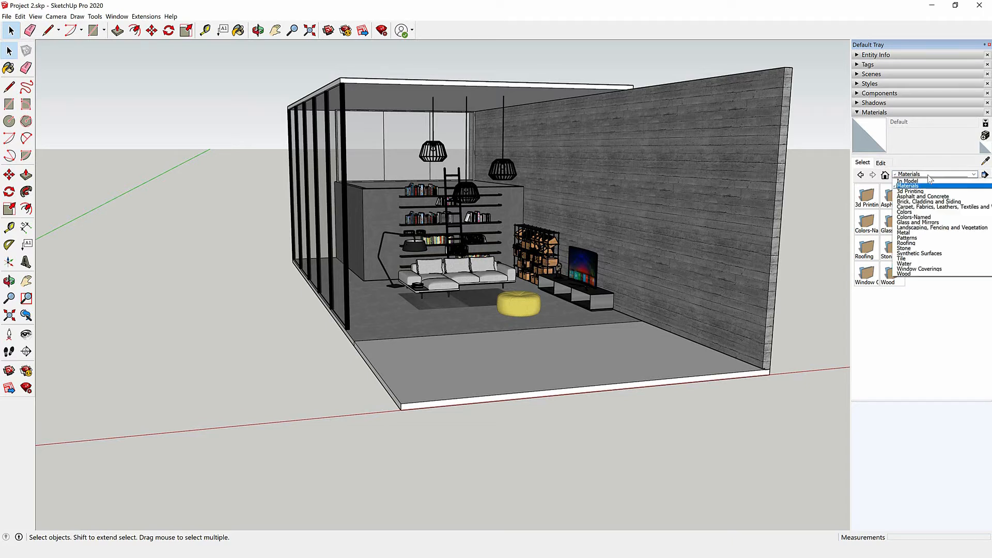
click(906, 248)
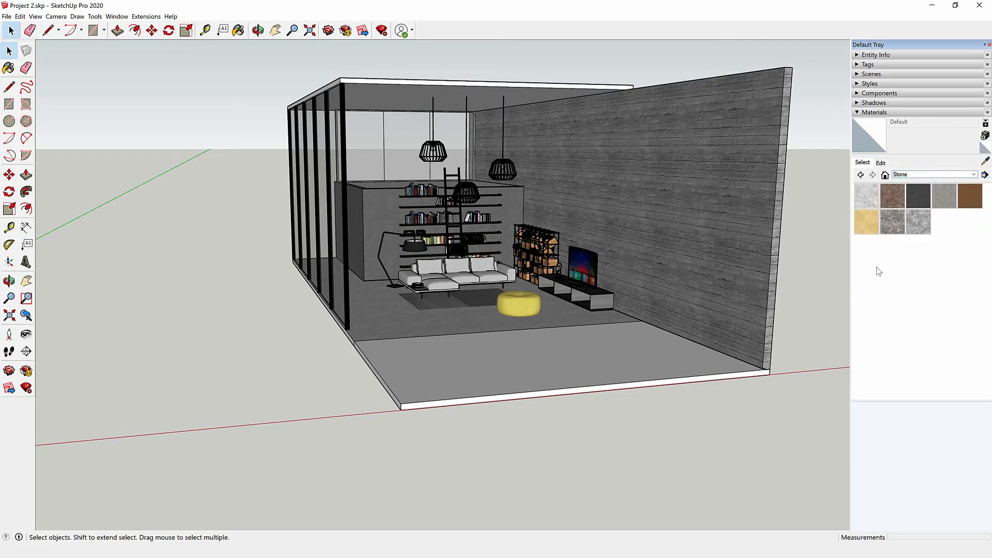
click(913, 174)
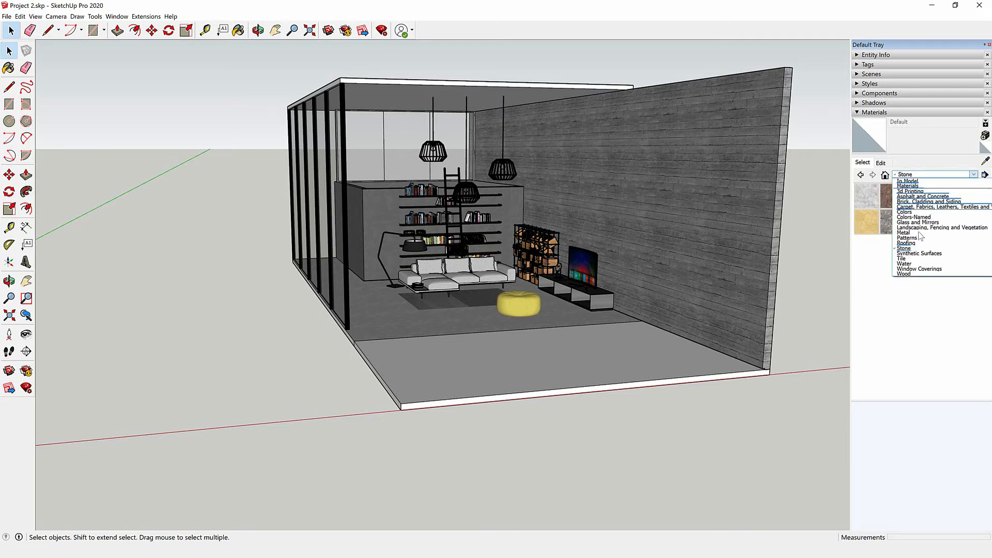
click(911, 267)
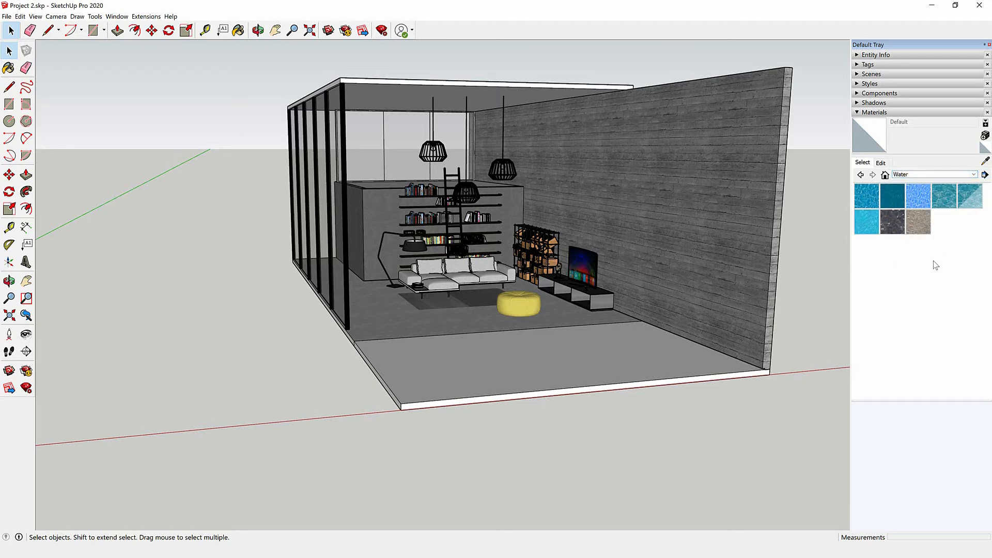
click(882, 163)
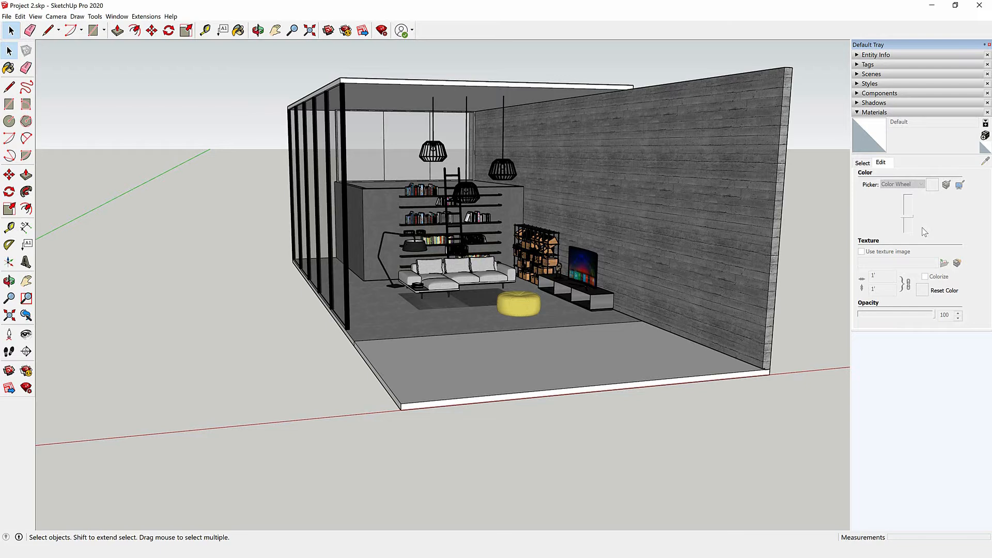
right_click(444, 30)
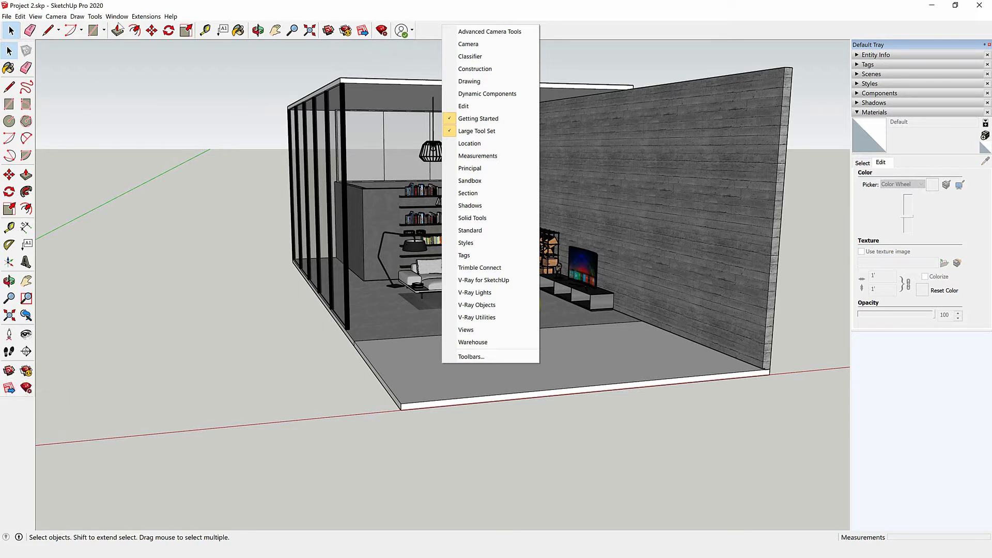
click(117, 16)
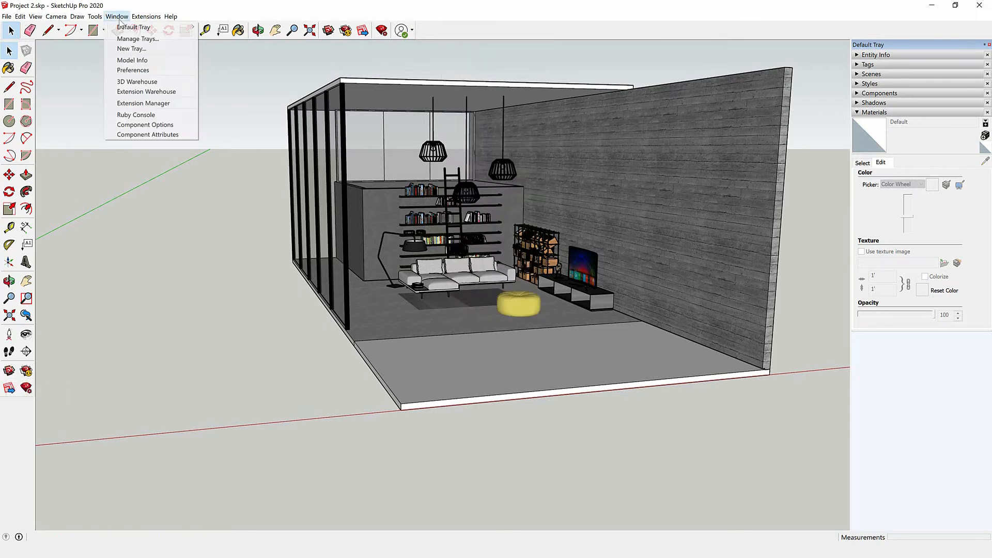
click(129, 83)
drag(311, 62, 485, 424)
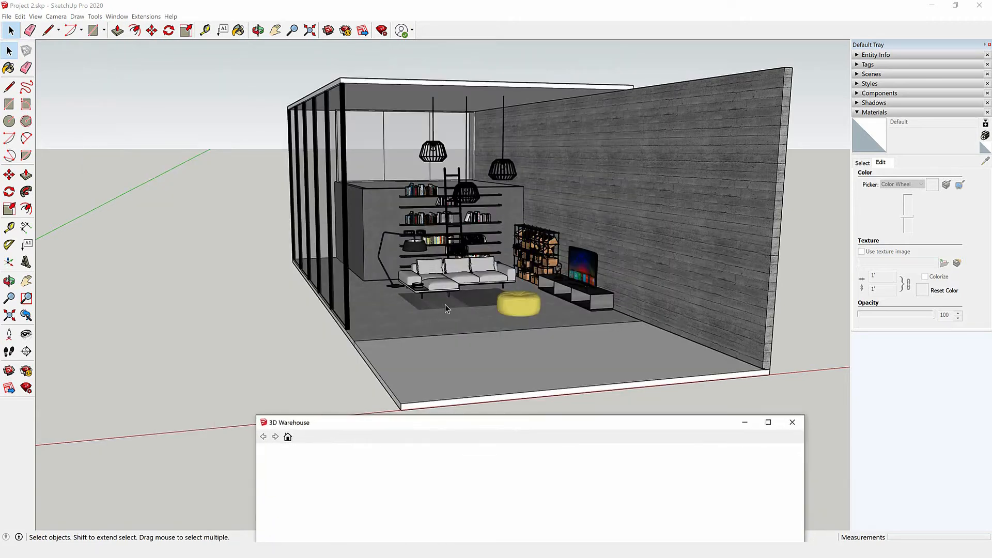
drag(470, 430, 251, 237)
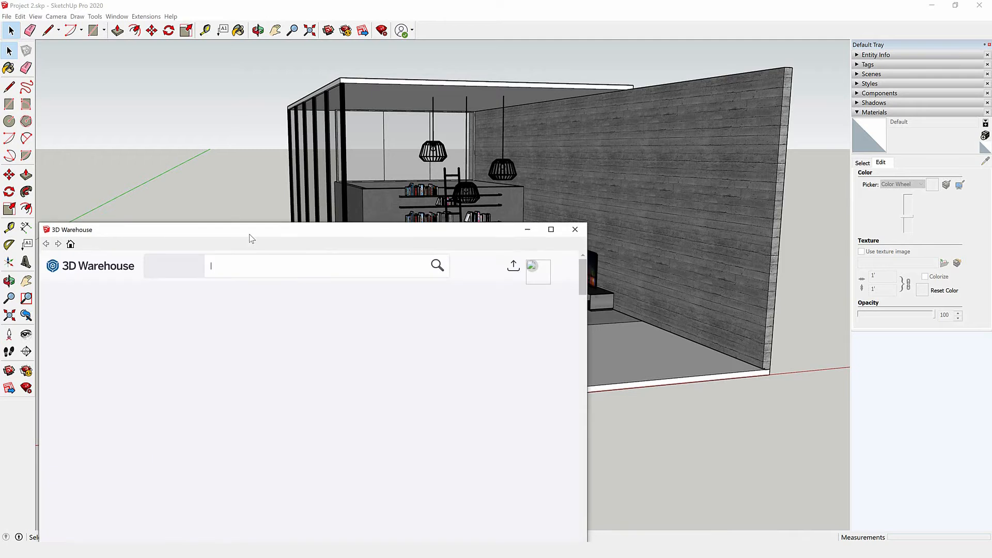
click(575, 229)
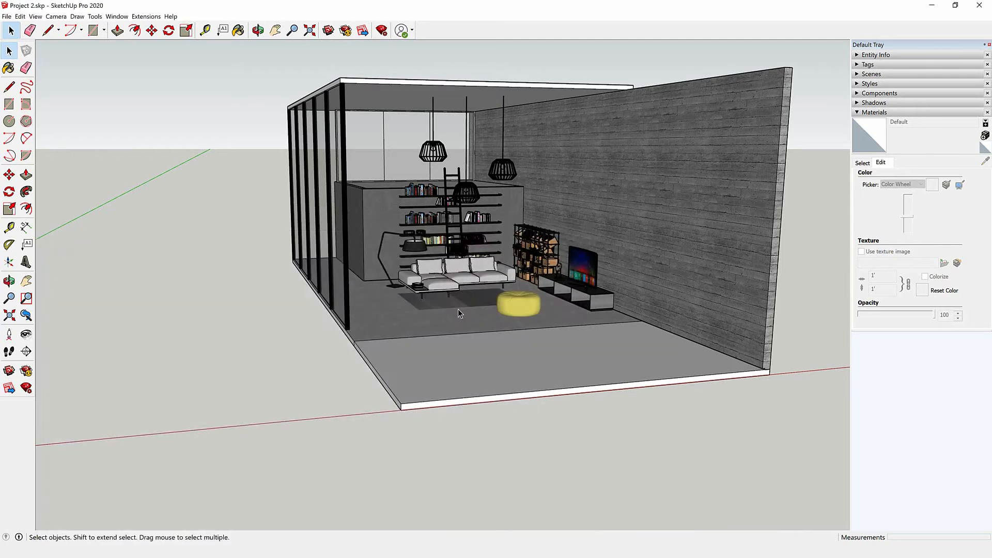
Select the carpet surface beneath the white sofa
scroll(439, 306, up, 8)
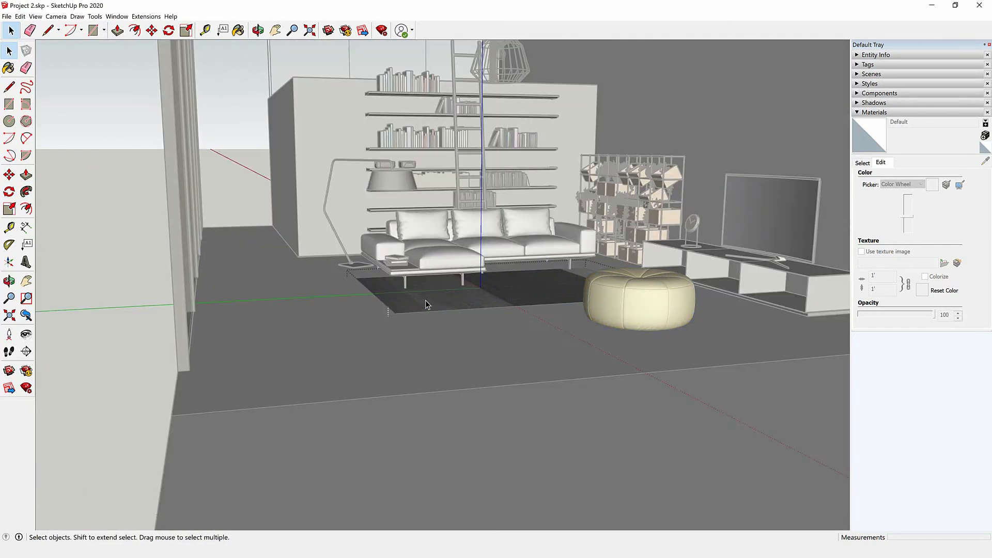
middle_drag(426, 305, 421, 332)
scroll(410, 362, up, 6)
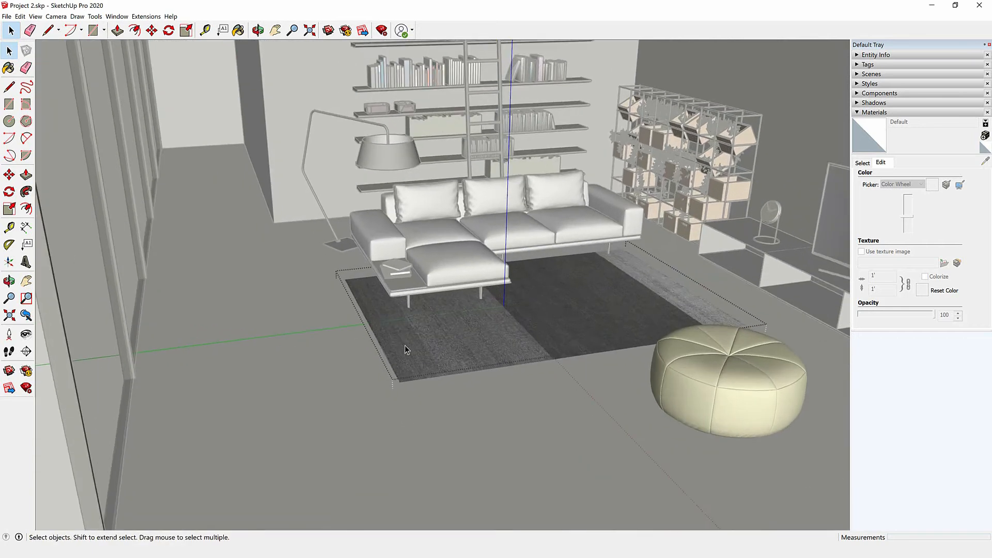
click(415, 365)
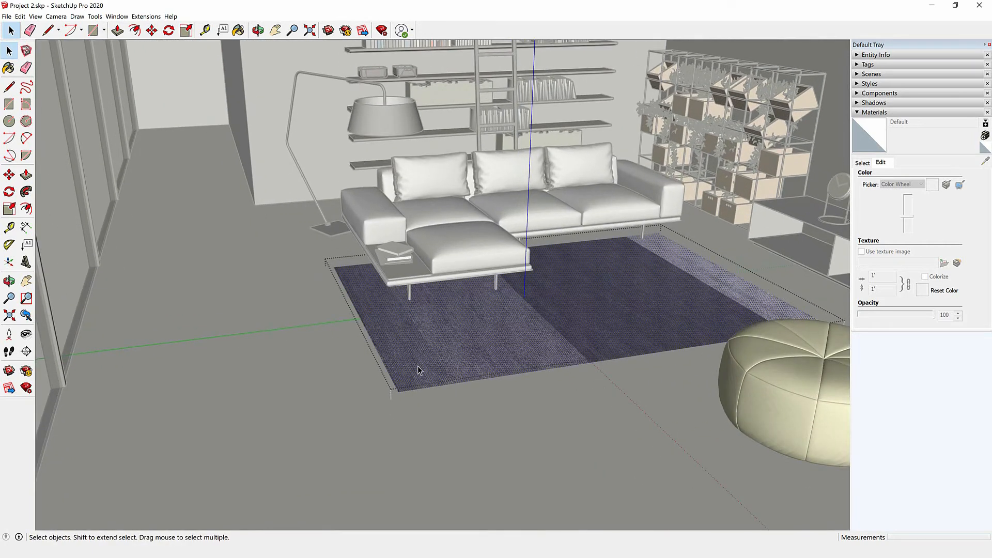
Open 3D Warehouse and search it for "carpet textures"
click(116, 16)
mouse_move(170, 16)
click(328, 30)
drag(250, 229, 275, 66)
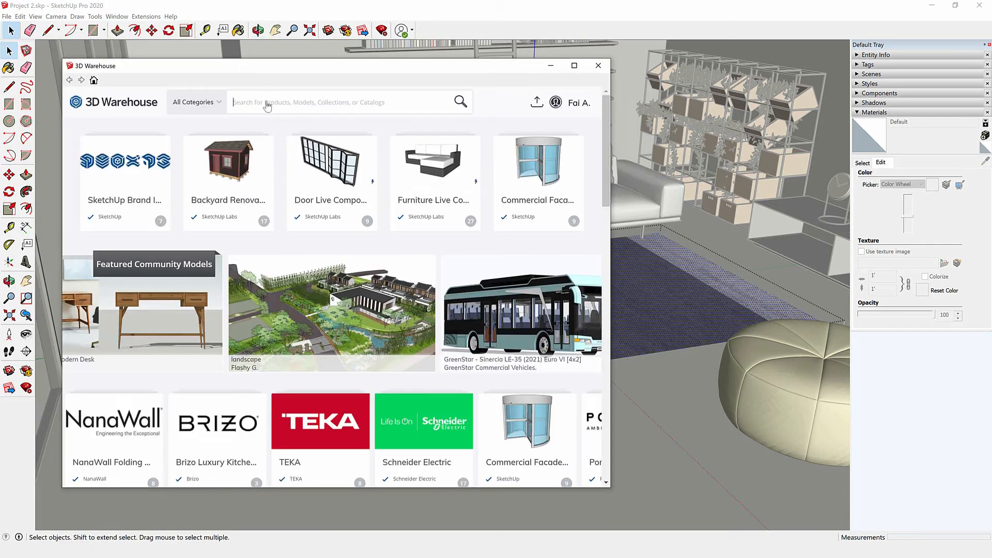
text(ca)
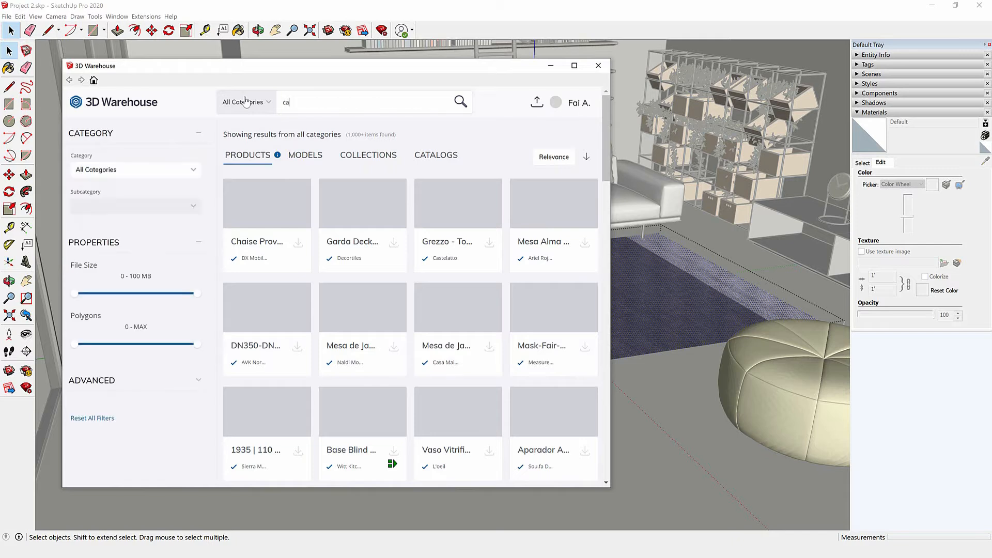
text(rpet textures)
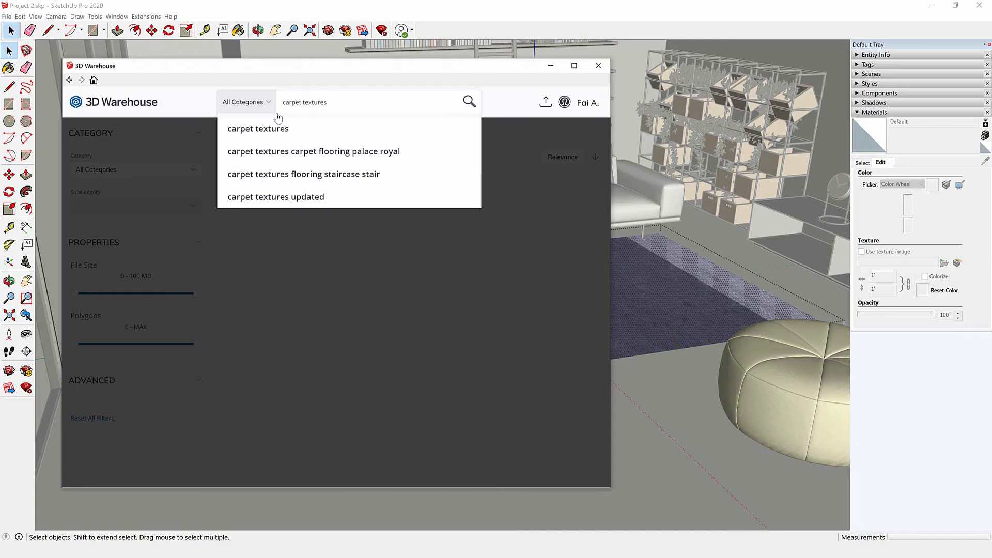
key(Return)
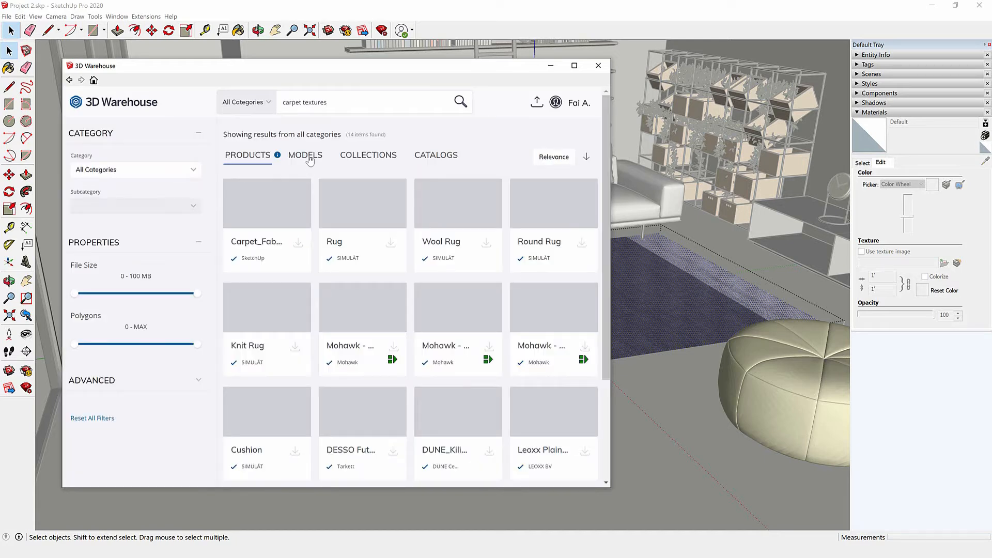
Limit the results to models, open the full details of Oriental Carpeting and list its materials
click(310, 160)
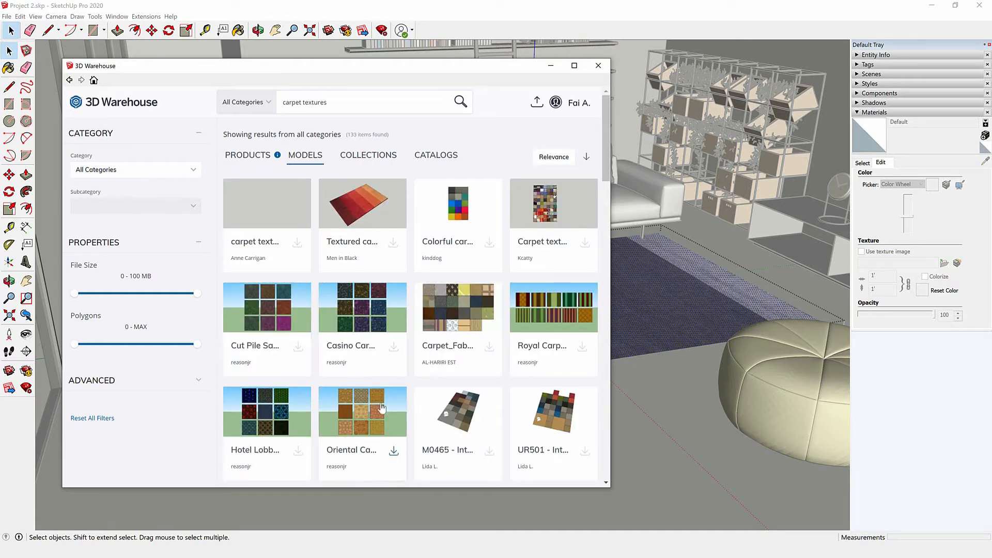
scroll(363, 205, down, 5)
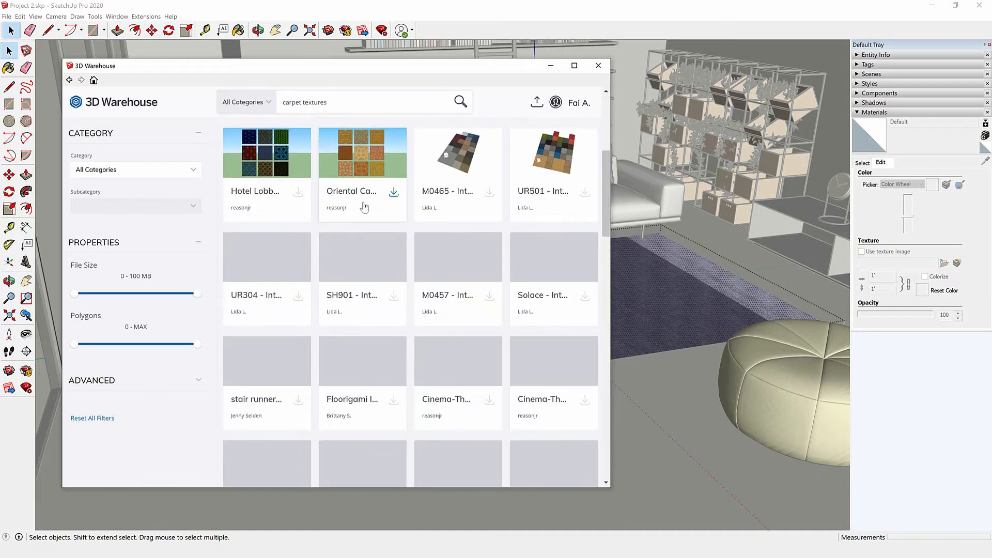
click(361, 165)
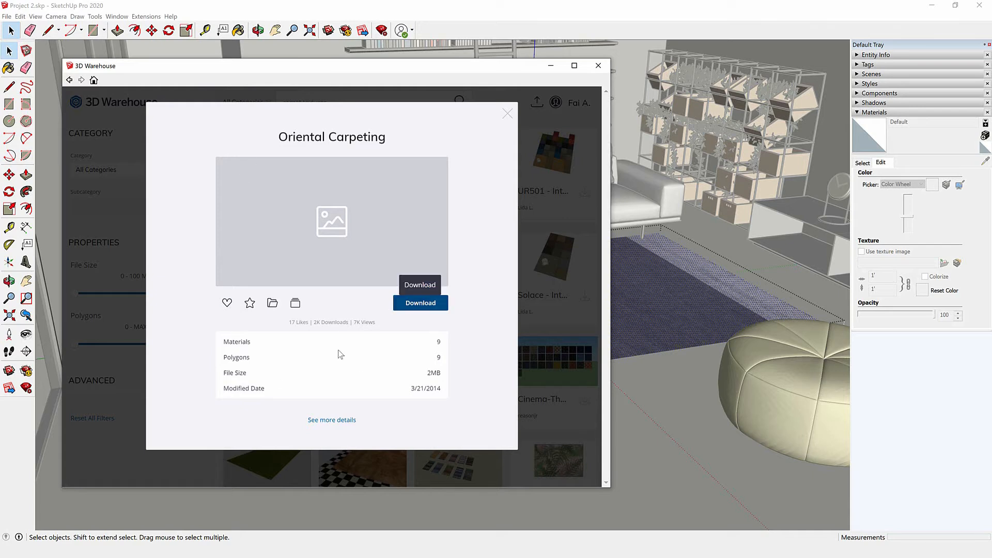
click(330, 420)
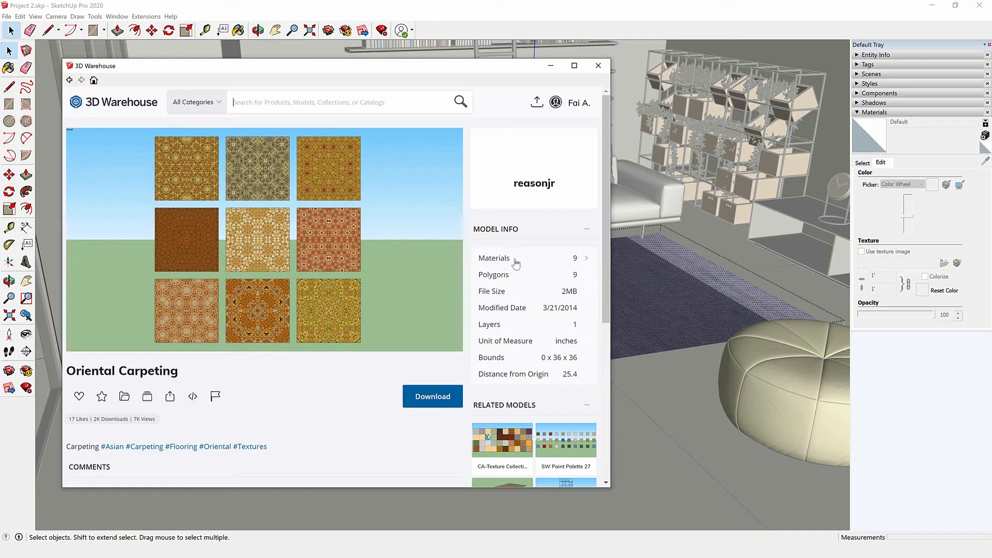
click(516, 263)
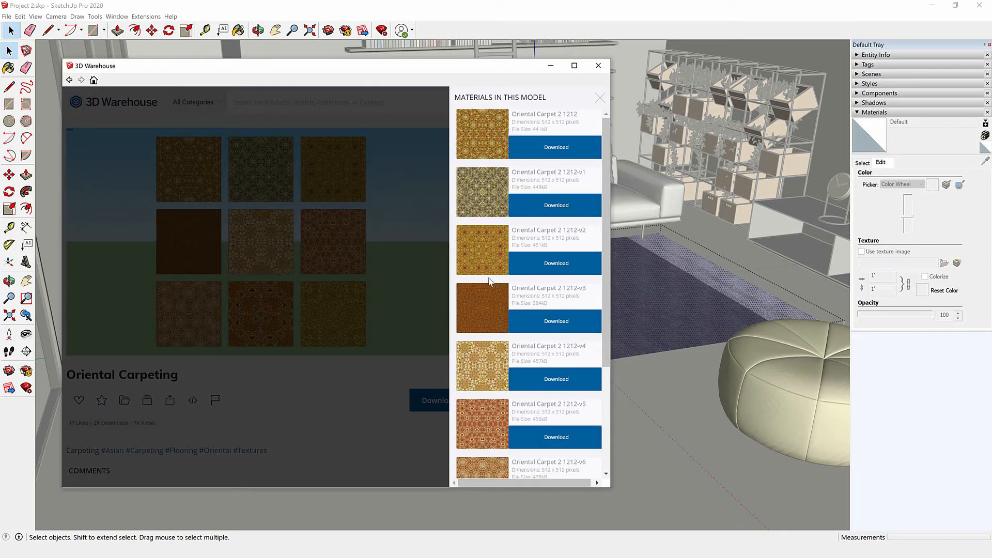
Download the Oriental Carpet 2 1212-v6 material and paint the carpet under the sofa with it
scroll(488, 371, down, 3)
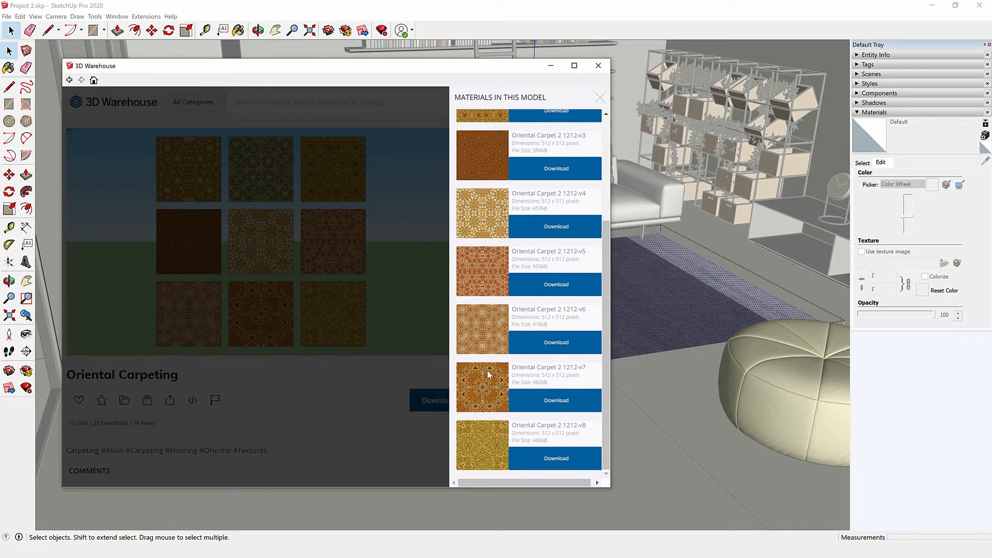
click(537, 345)
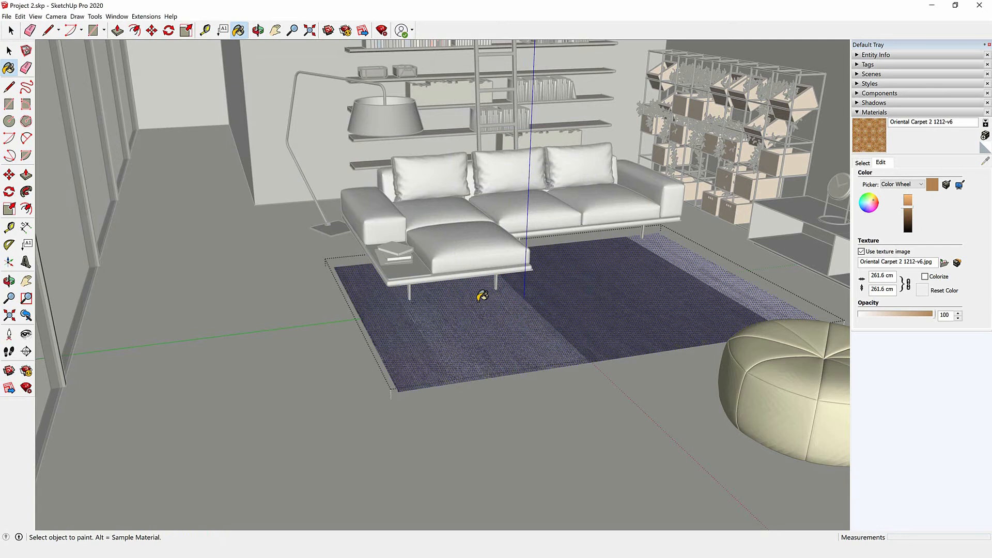
scroll(486, 322, up, 2)
click(486, 325)
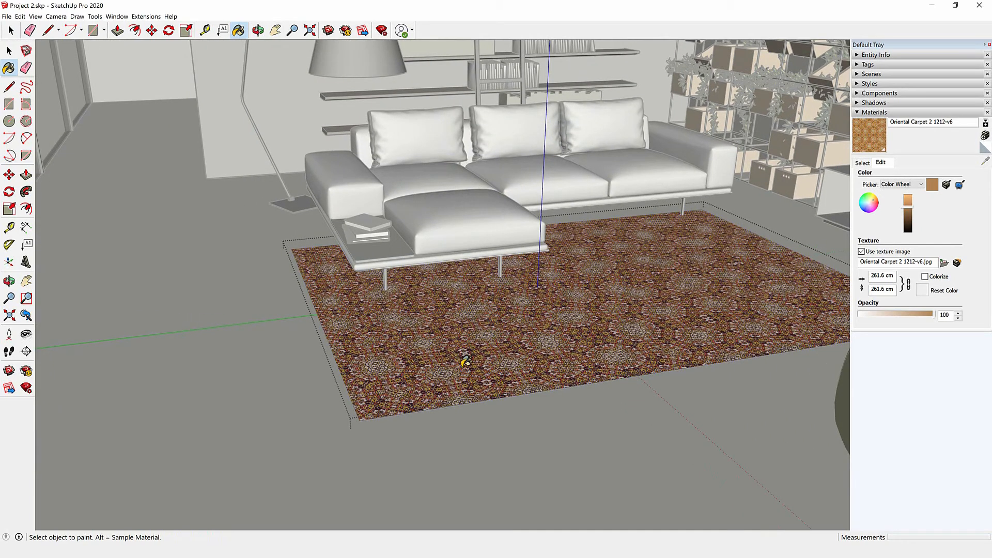
Download the Oriental Carpet 2 1212-v8 material from Oriental Carpeting, paint the carpet under the sofa with it and leave the carpet's editing mode
click(327, 31)
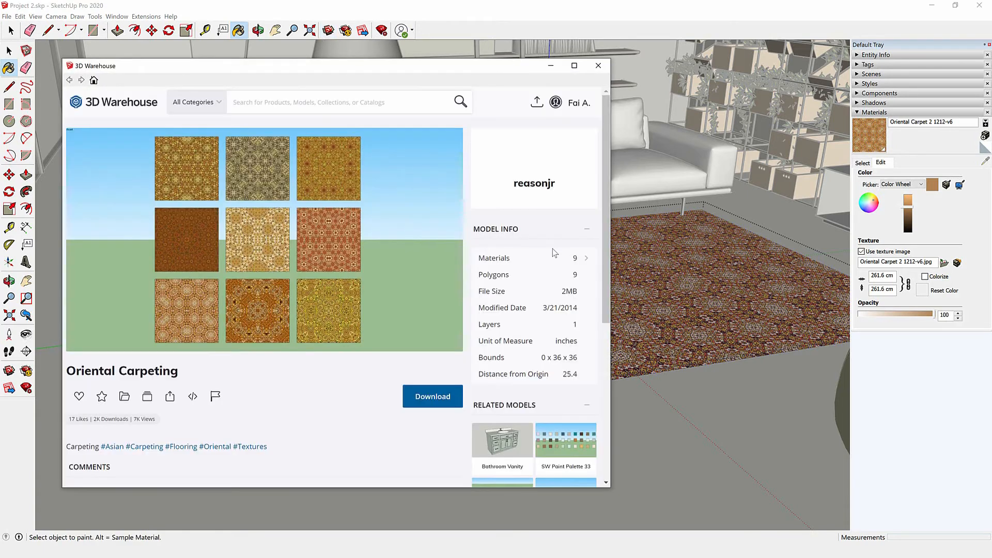
click(553, 257)
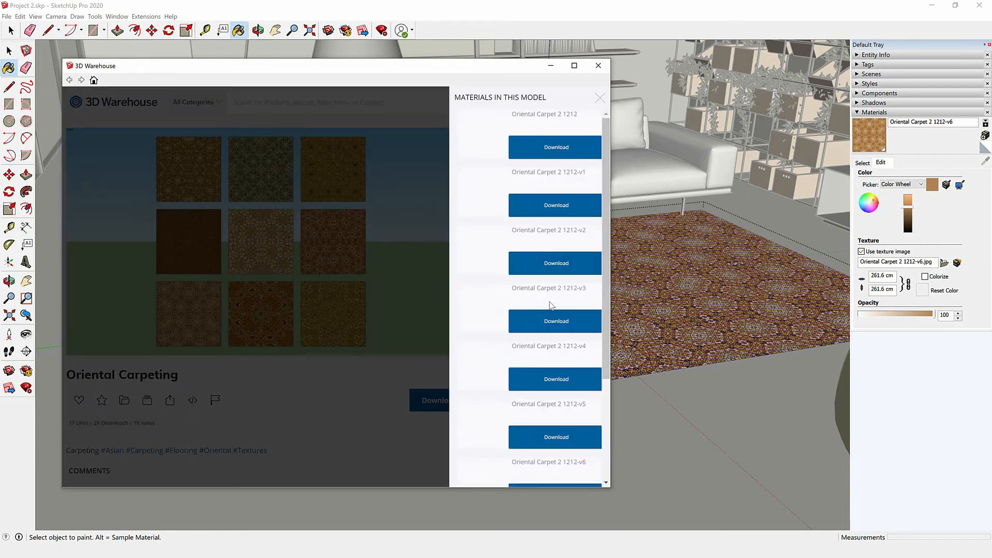
scroll(539, 344, down, 3)
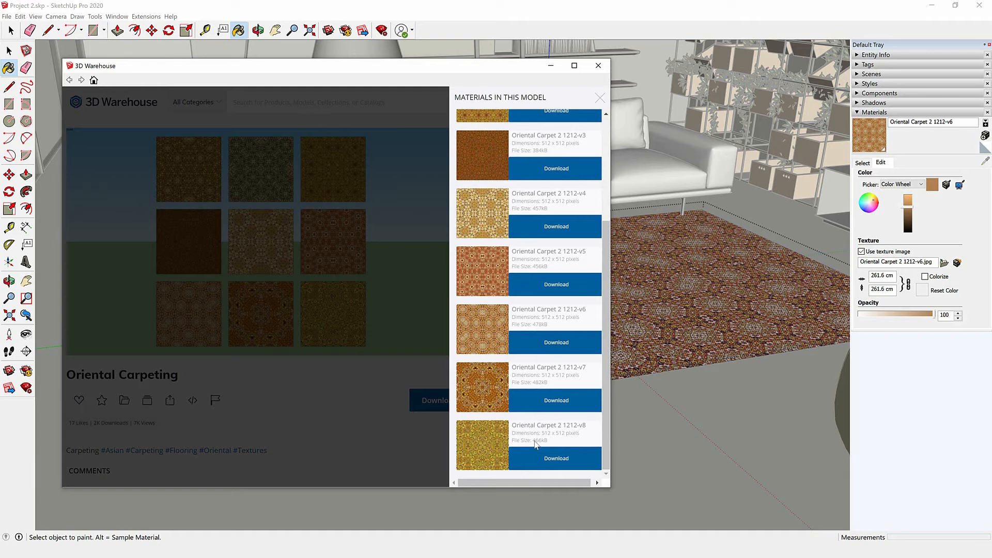
click(523, 459)
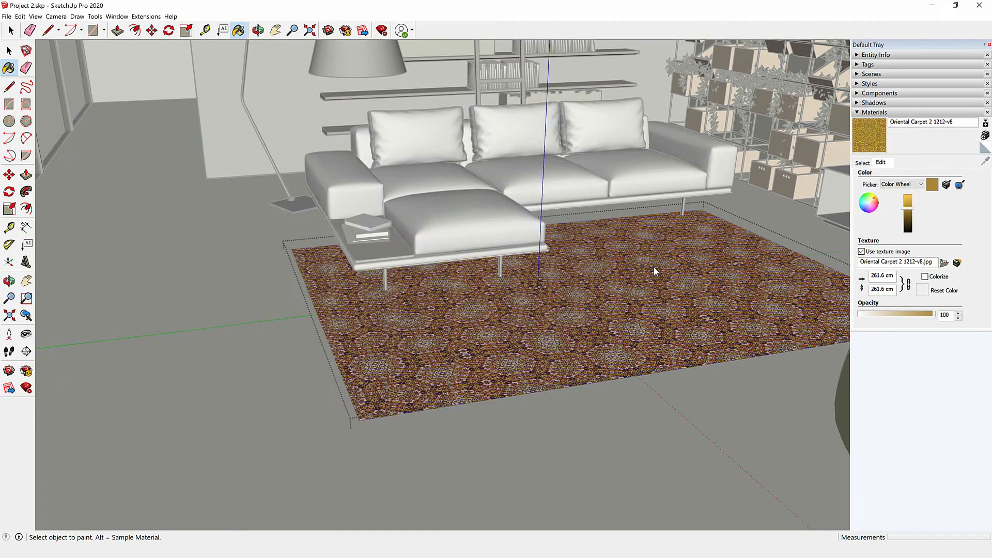
click(552, 334)
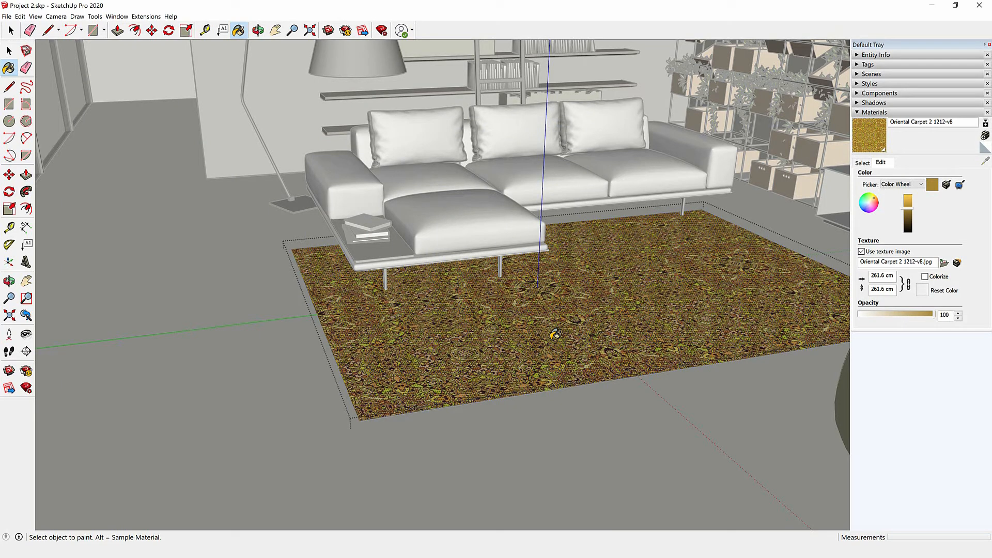
key(space)
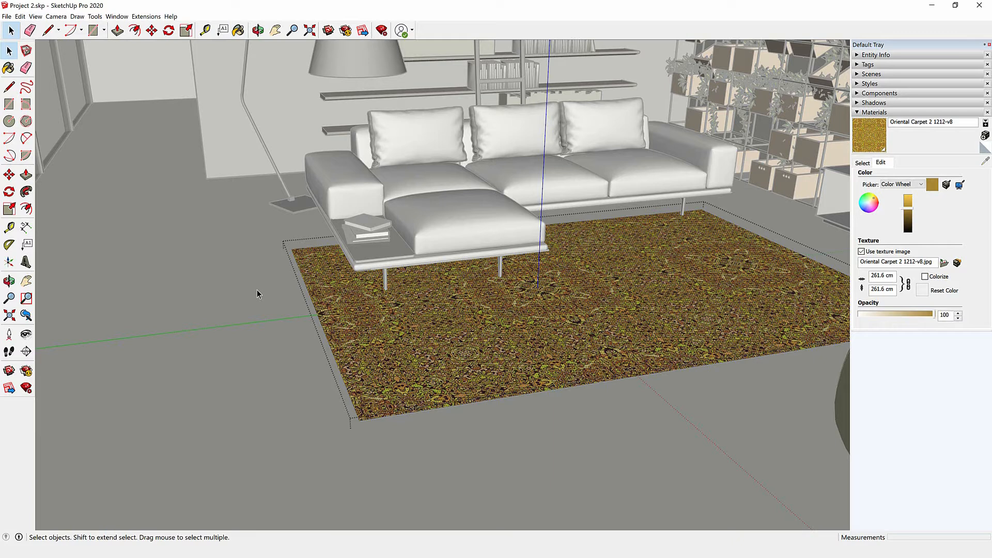
click(266, 282)
Load the whole Oriental Carpeting model from 3D Warehouse directly into the scene and place it beside the sofa near the floor lamp
click(113, 16)
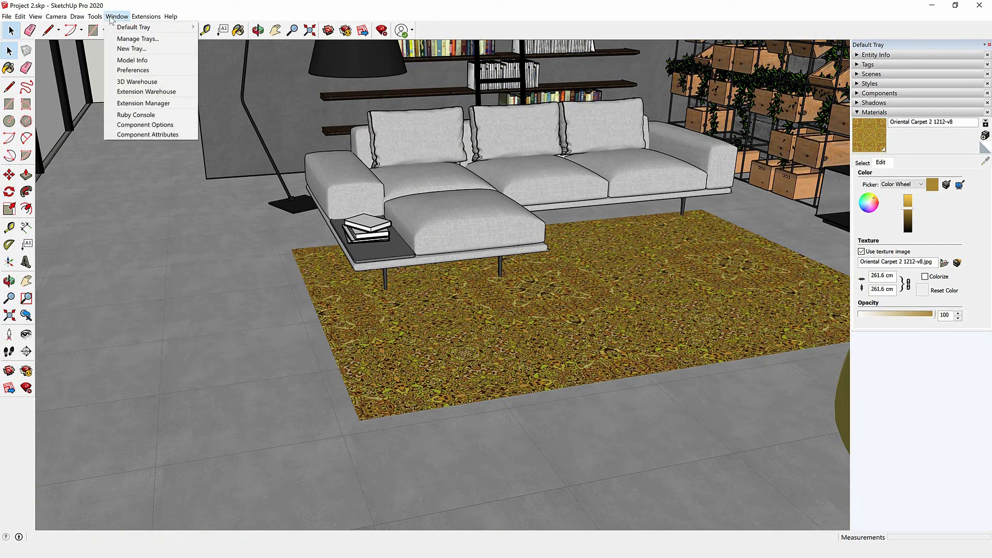
click(111, 19)
click(112, 19)
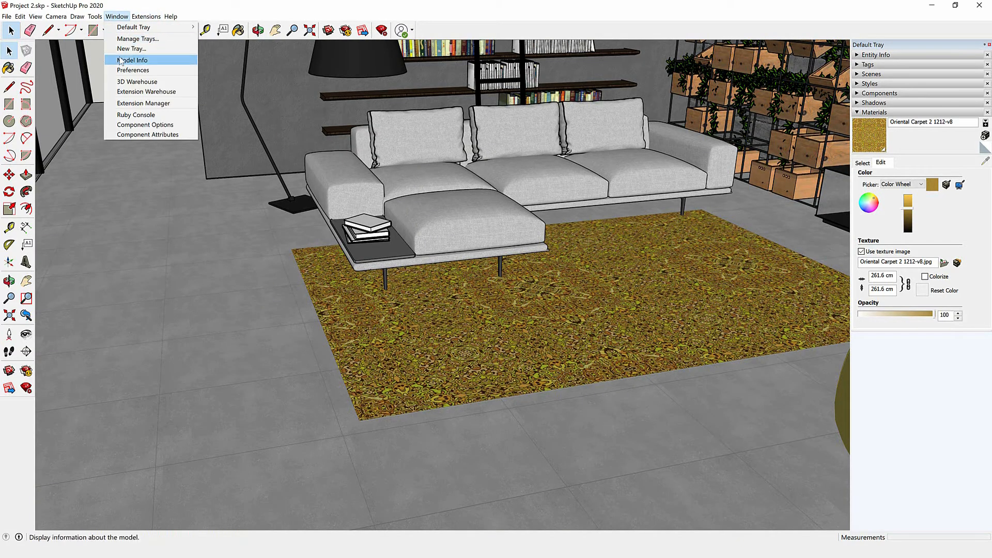
click(120, 81)
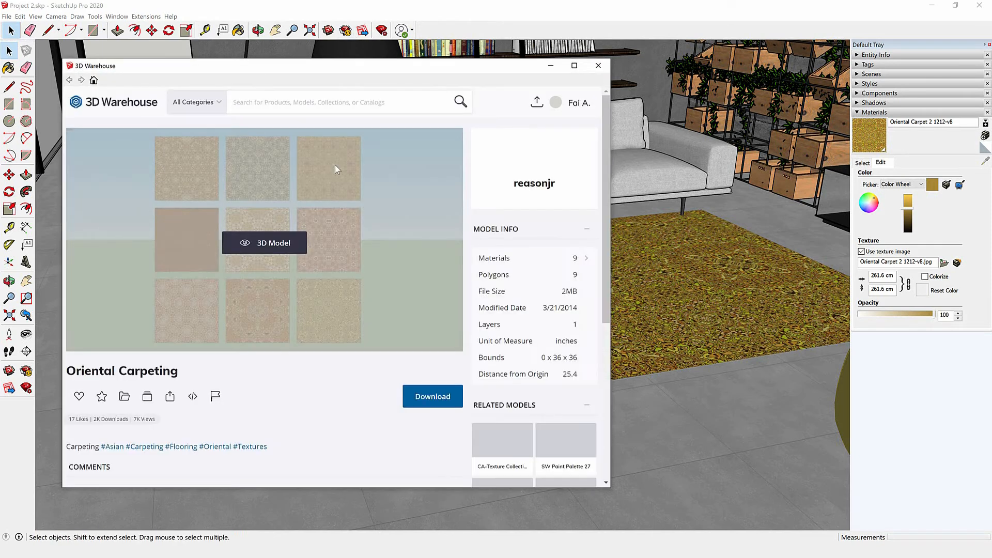
click(411, 400)
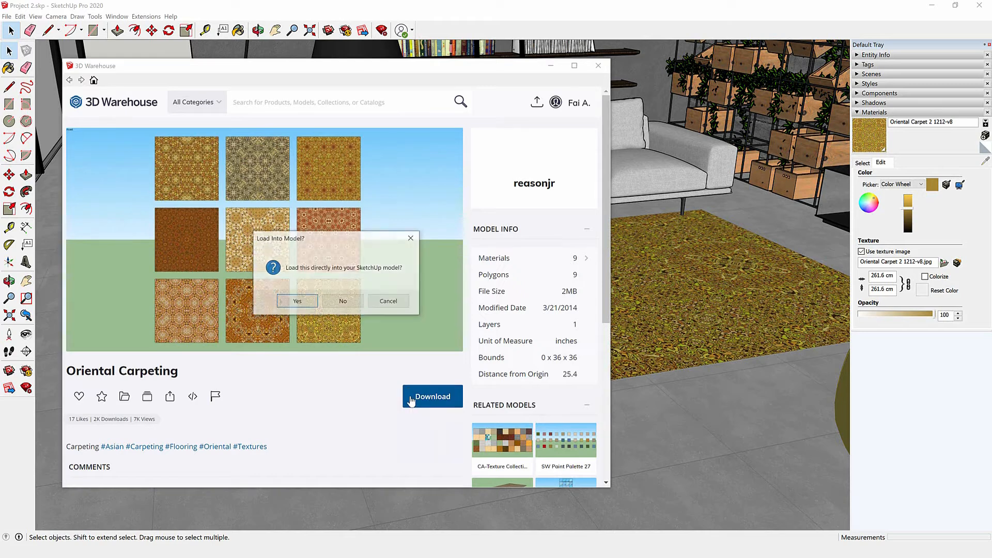
click(297, 304)
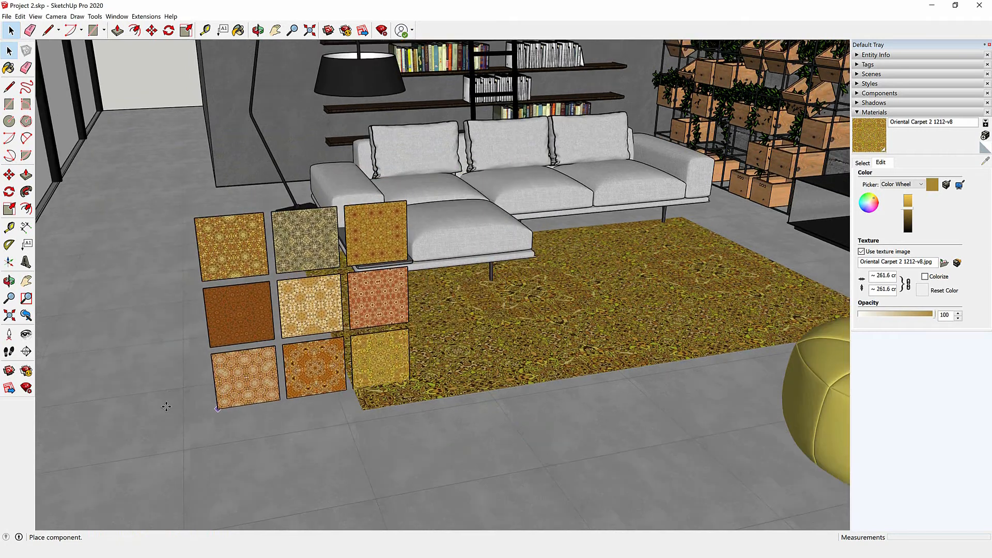
click(69, 378)
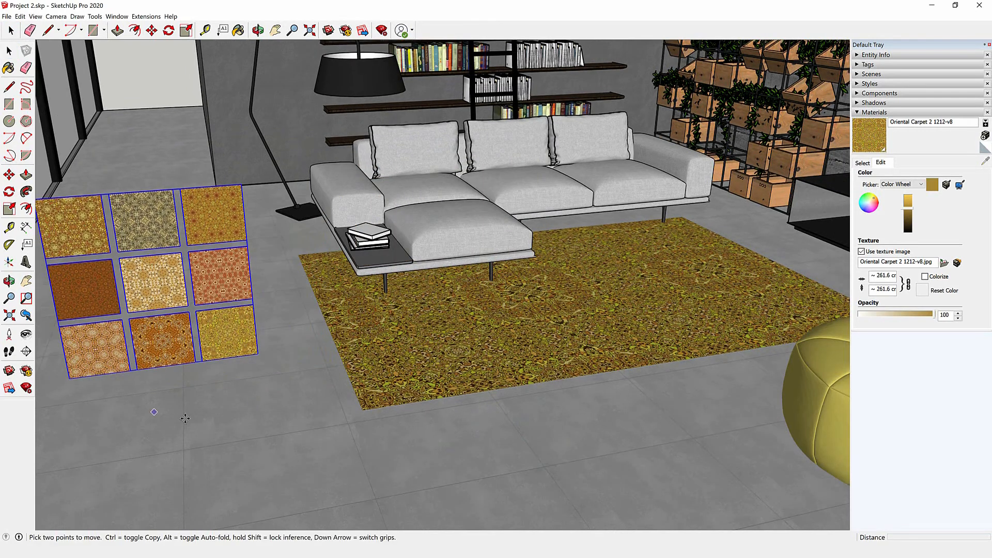
key(space)
Open the carpet for editing and browse the materials stored in the model for the Oriental Carpet textures
double_click(411, 387)
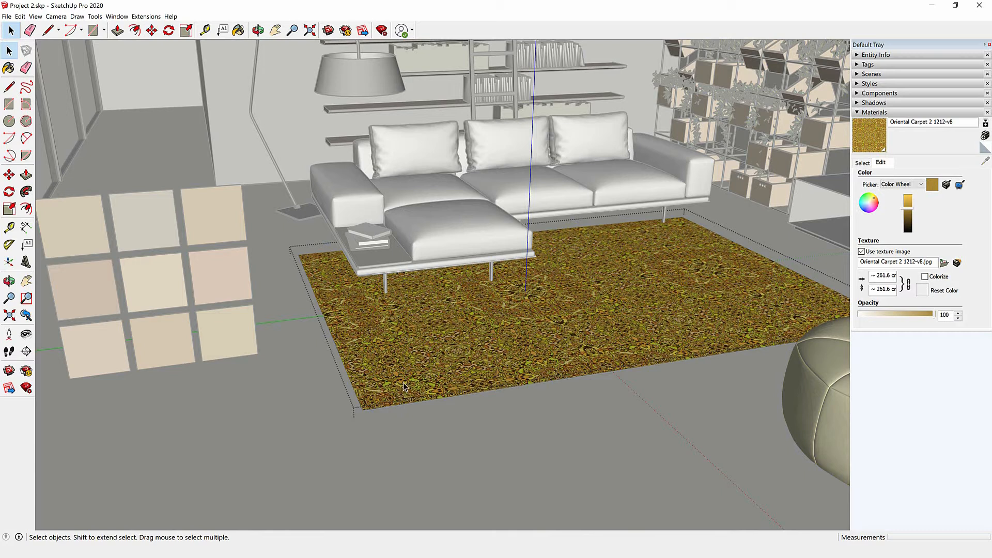
click(865, 163)
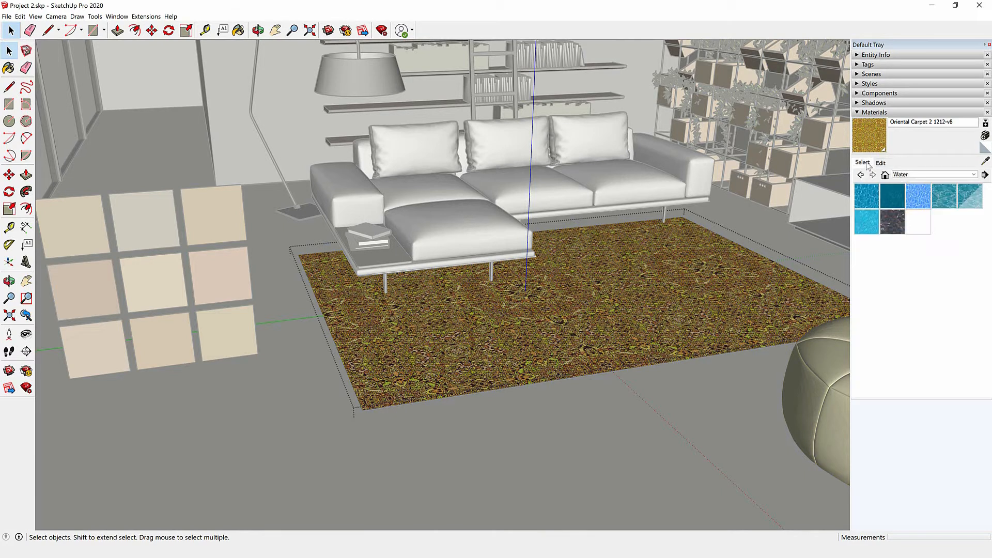
click(905, 174)
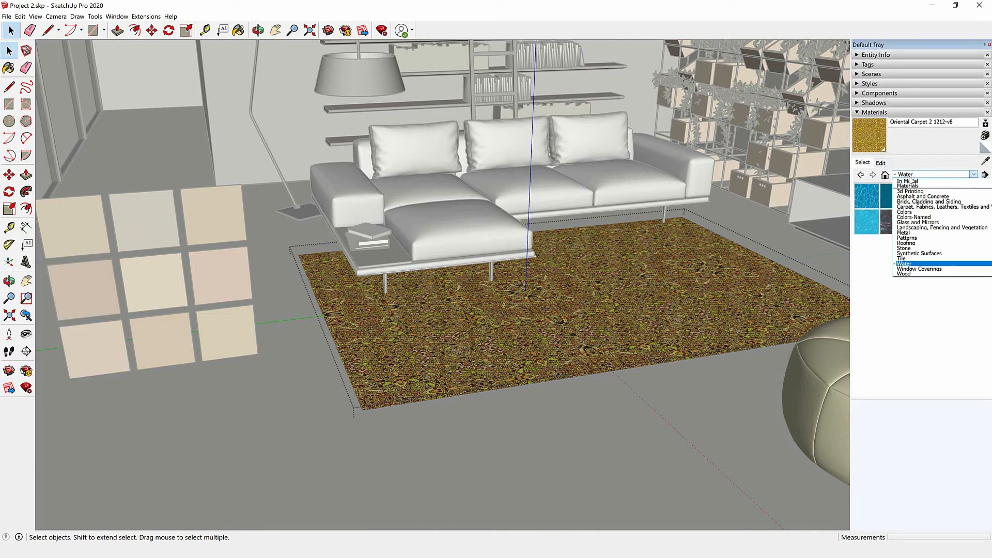
click(908, 182)
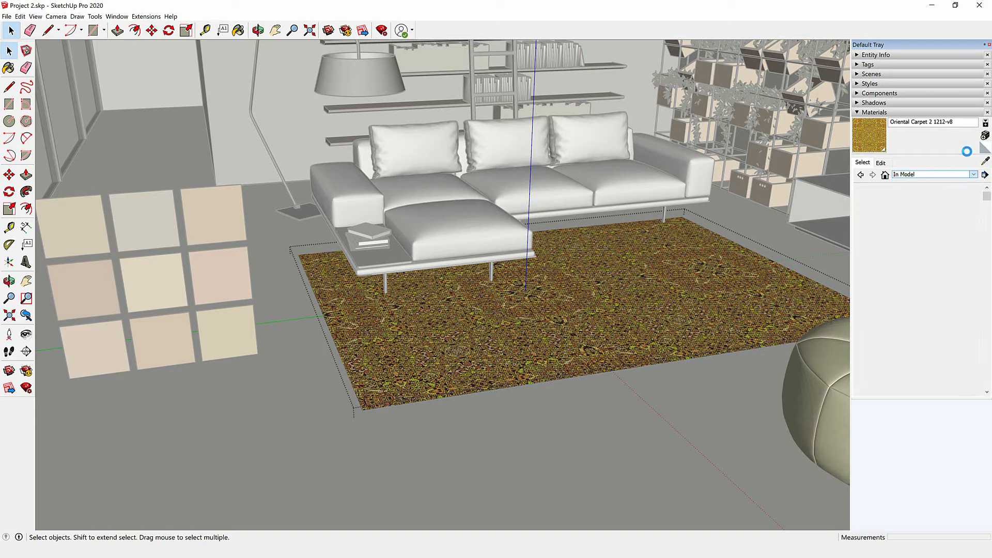
scroll(927, 324, down, 15)
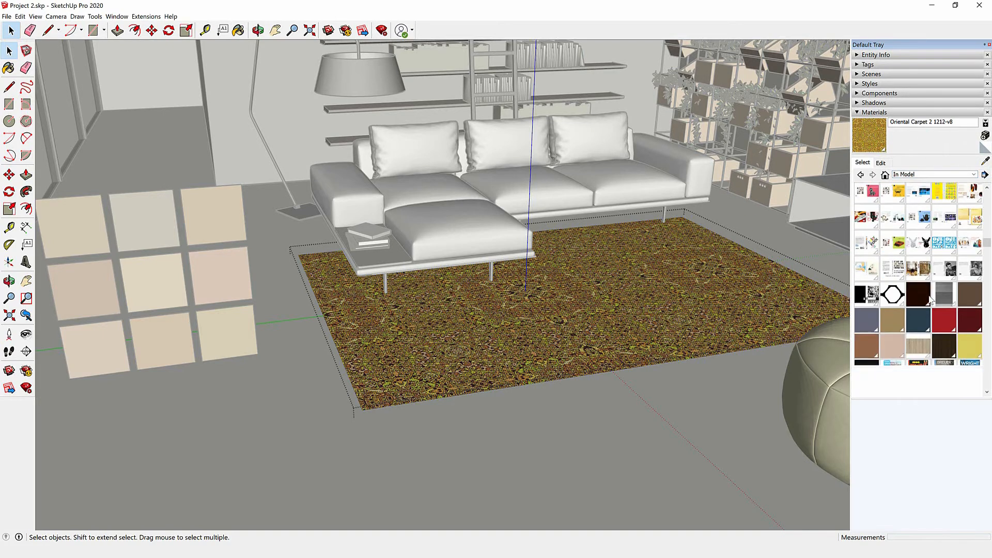
scroll(929, 336, up, 5)
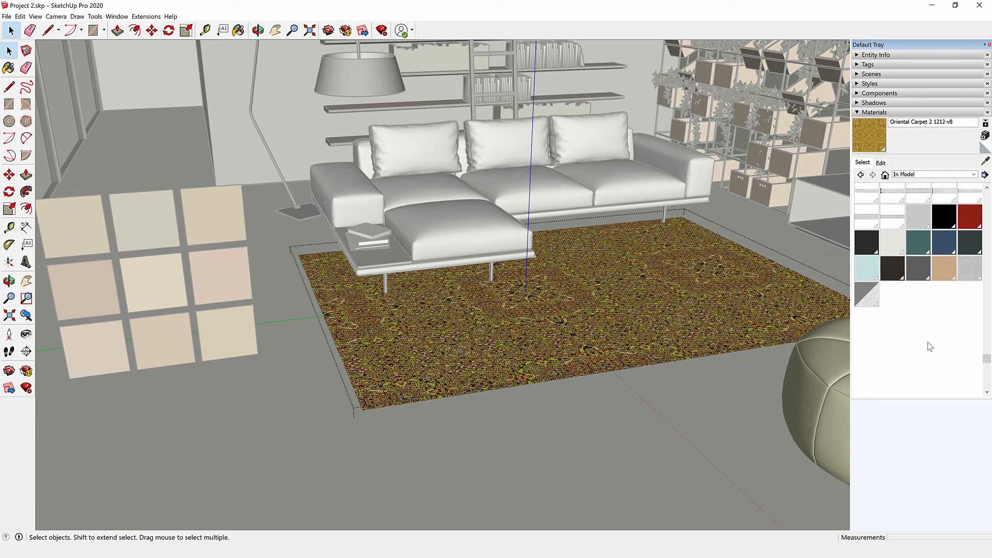
Try the Oriental Carpet 2 1212-v1 and 1212-v2 materials on the carpet
click(870, 262)
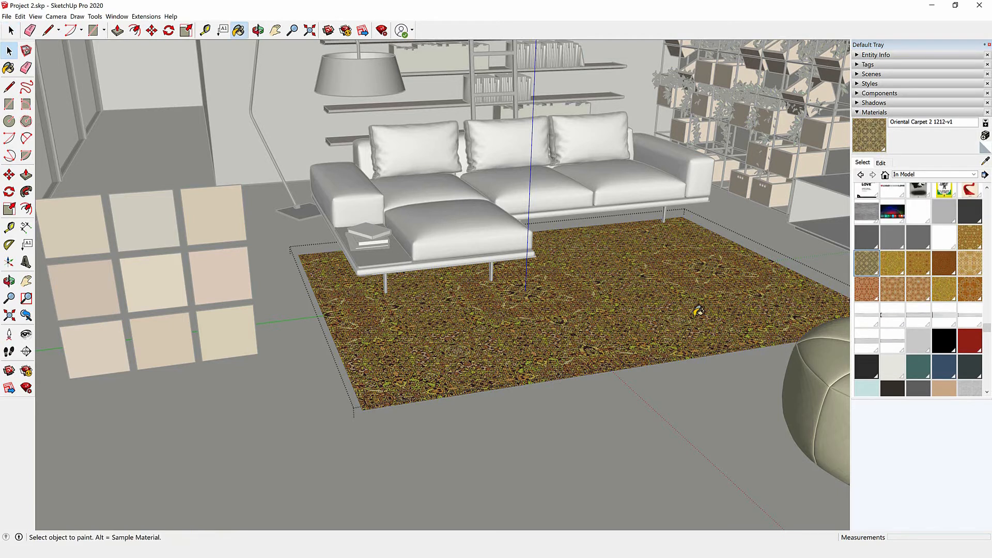
click(638, 324)
click(621, 318)
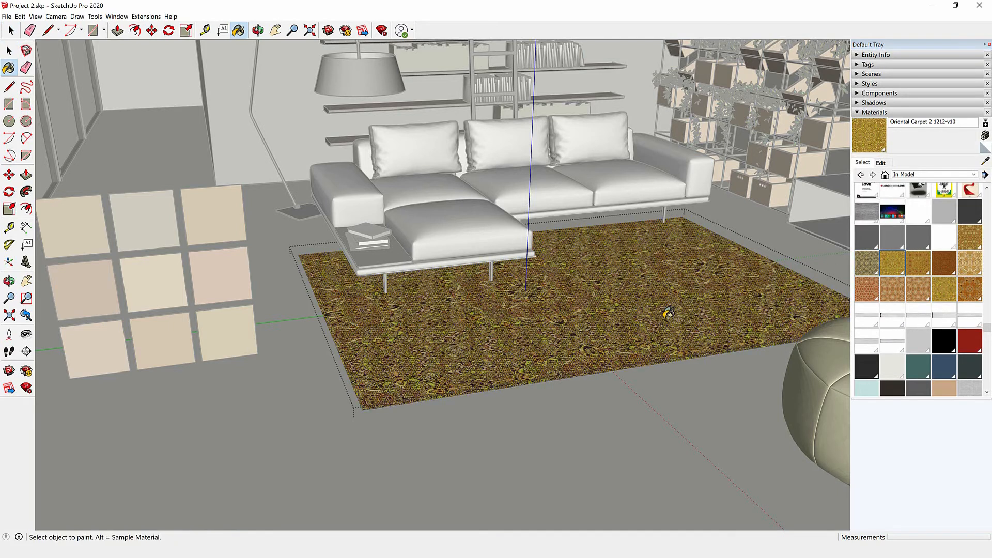
click(924, 266)
click(631, 318)
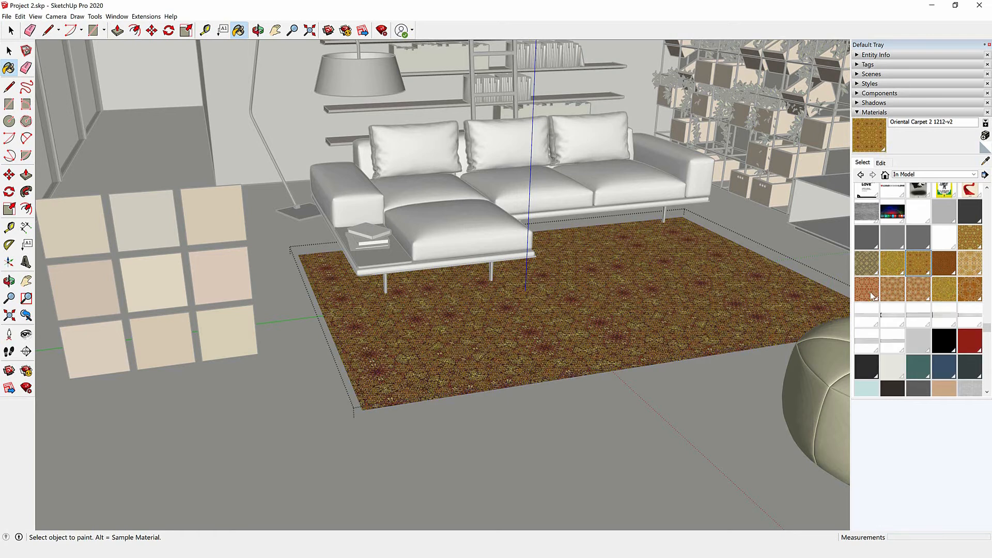
Paint the carpet with Oriental Carpet 2 1212-v7 and delete the Oriental Carpeting sample squares beside the sofa
click(918, 288)
click(608, 351)
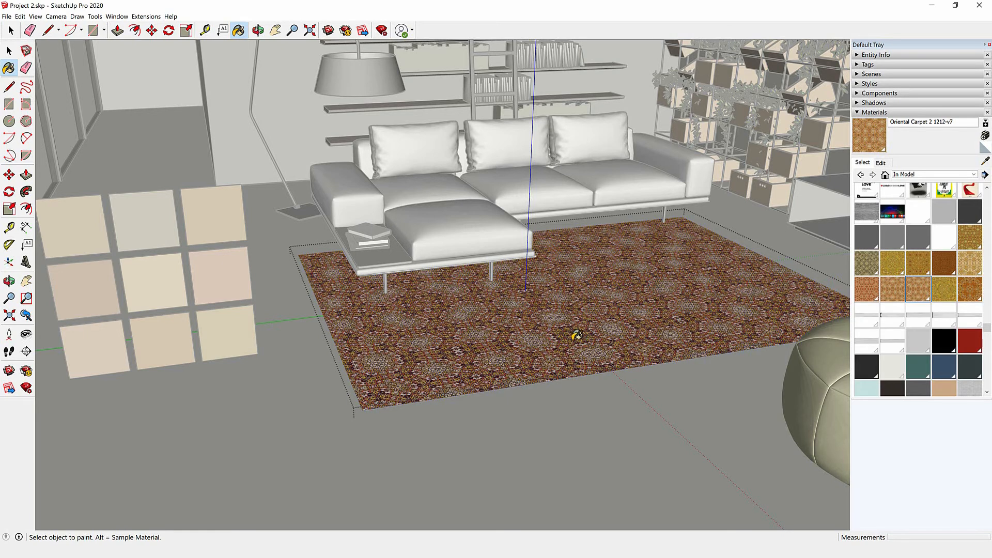
key(space)
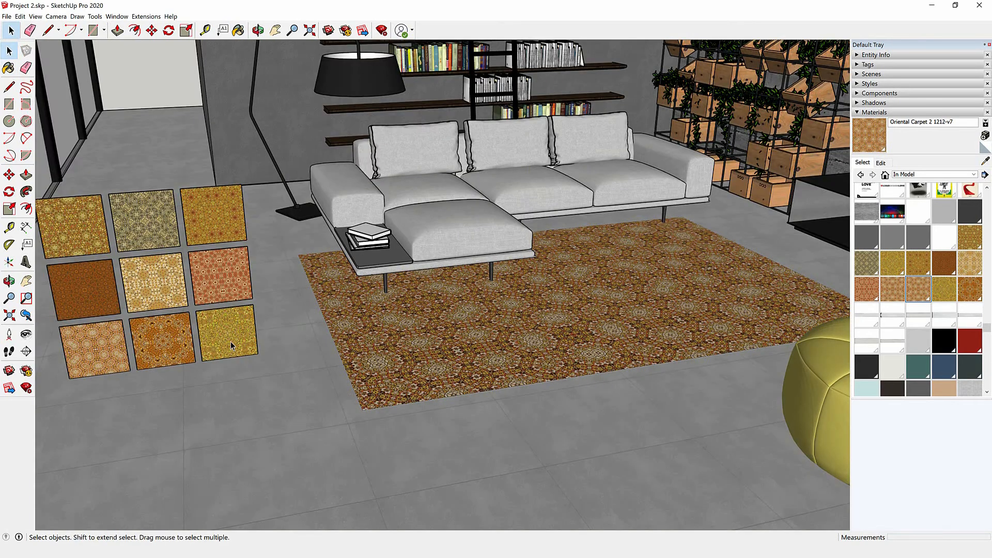
click(231, 342)
key(Delete)
Open the carpet for editing, search 3D Warehouse for "carpet textures" and limit the results to models
double_click(387, 342)
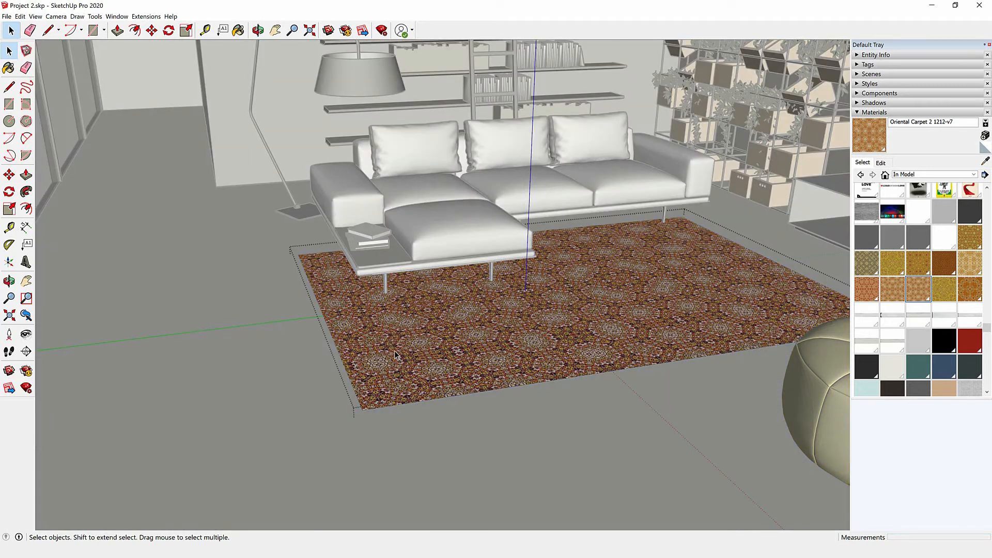
click(329, 30)
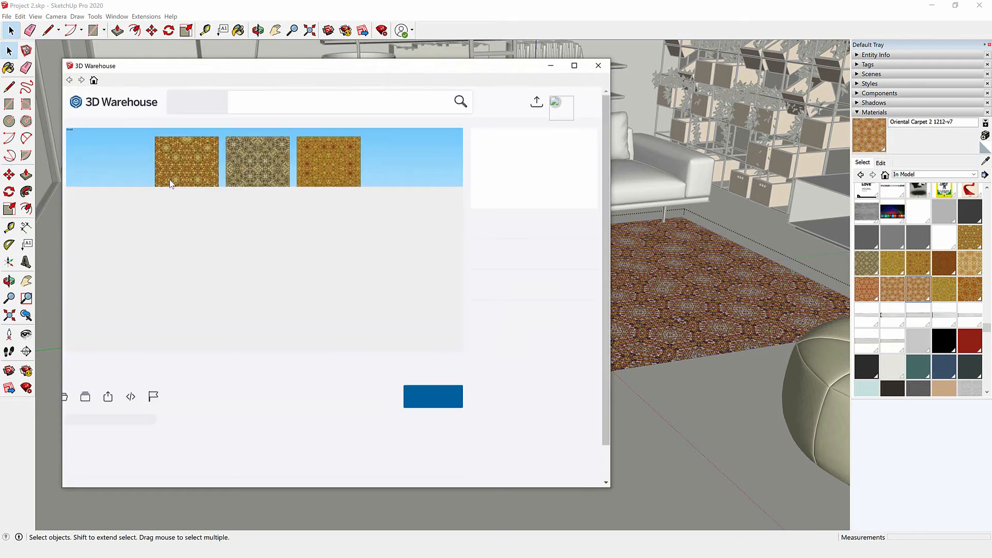
click(262, 102)
text(te)
key(BackSpace)
text(carpet textures)
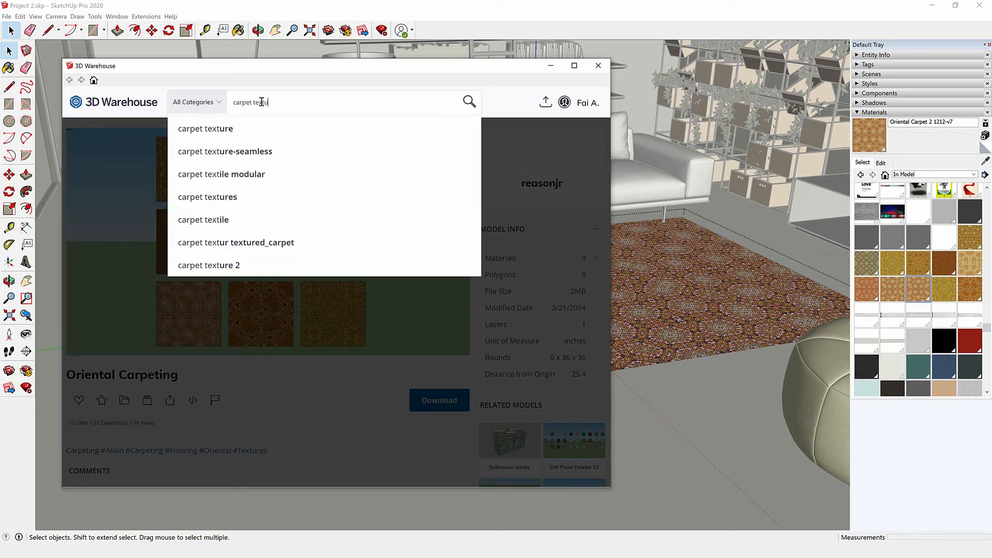
key(Return)
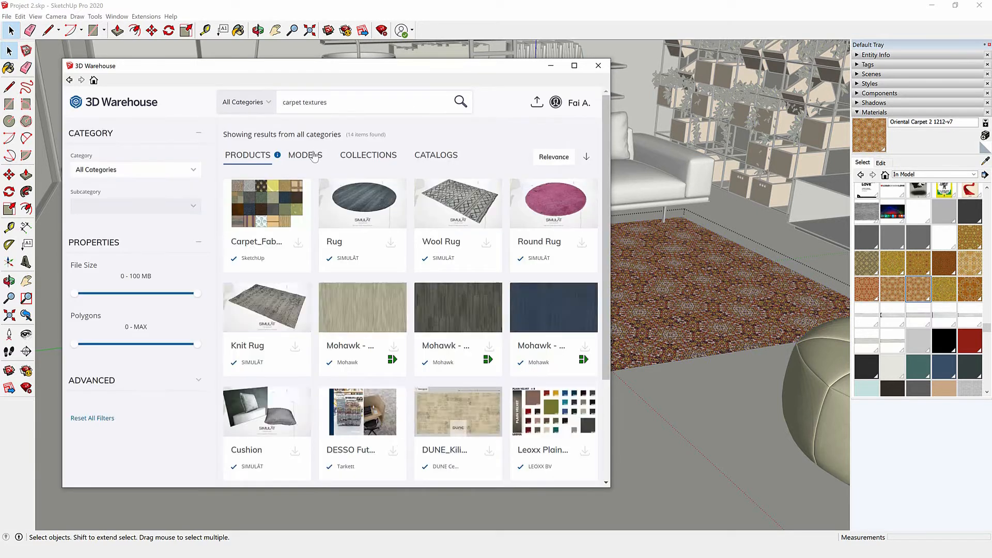
click(305, 155)
Load the "Seamless F..." texture swatch model directly into the scene and place it outside the room beyond the glass wall
scroll(344, 310, down, 4)
scroll(345, 312, down, 8)
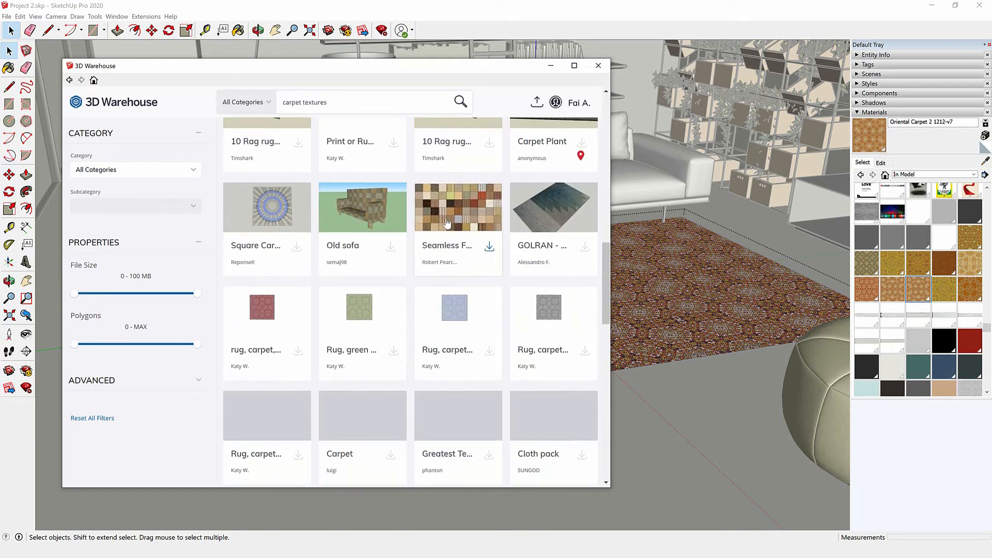
click(490, 248)
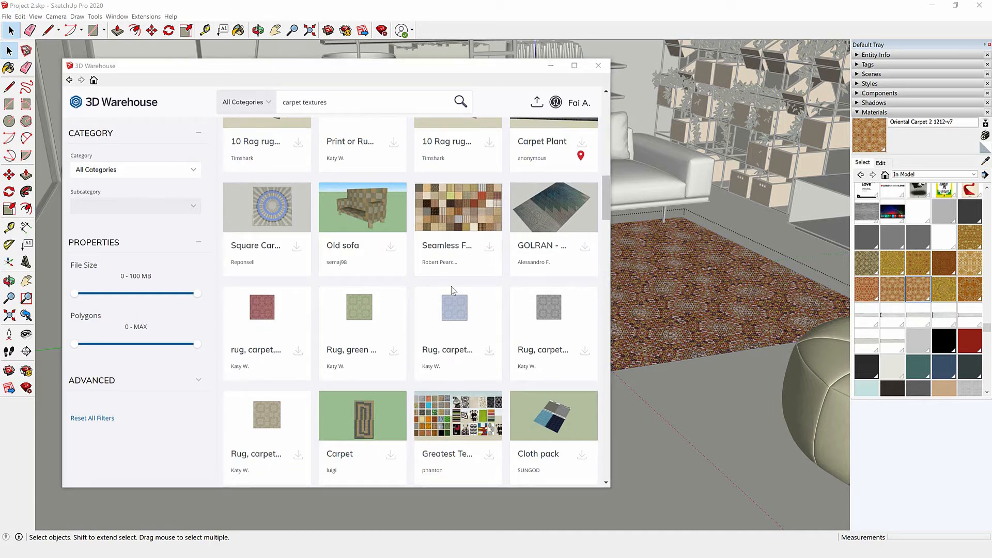
click(296, 299)
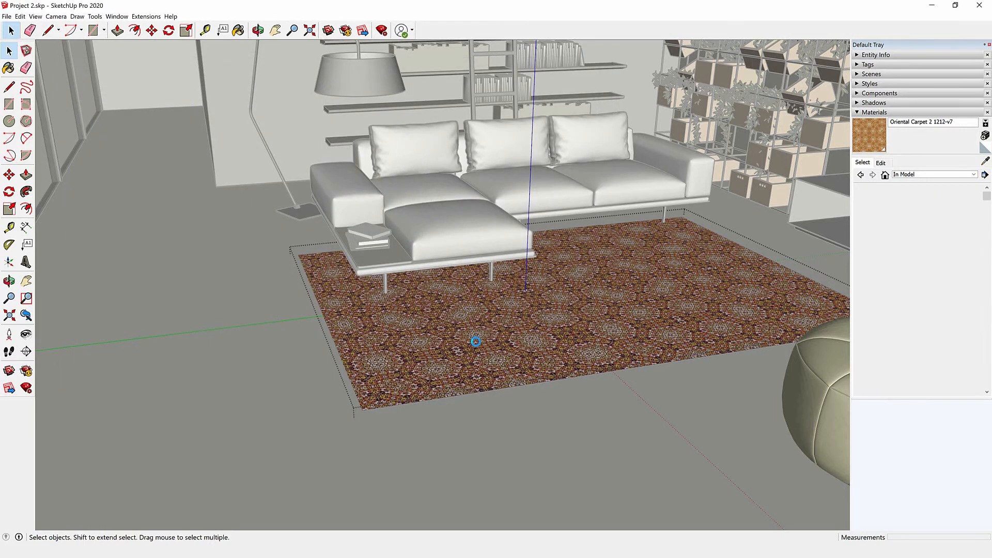
scroll(536, 295, down, 6)
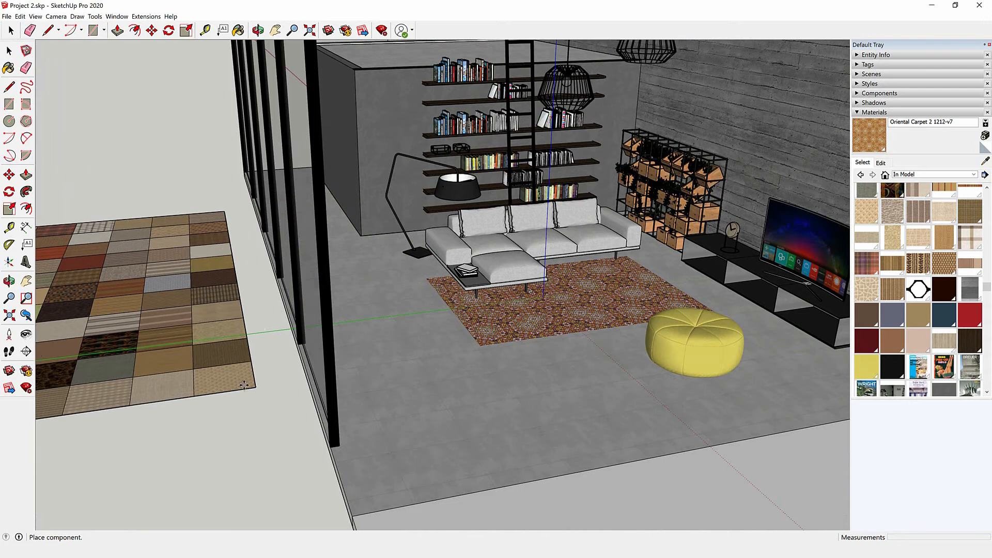
click(248, 386)
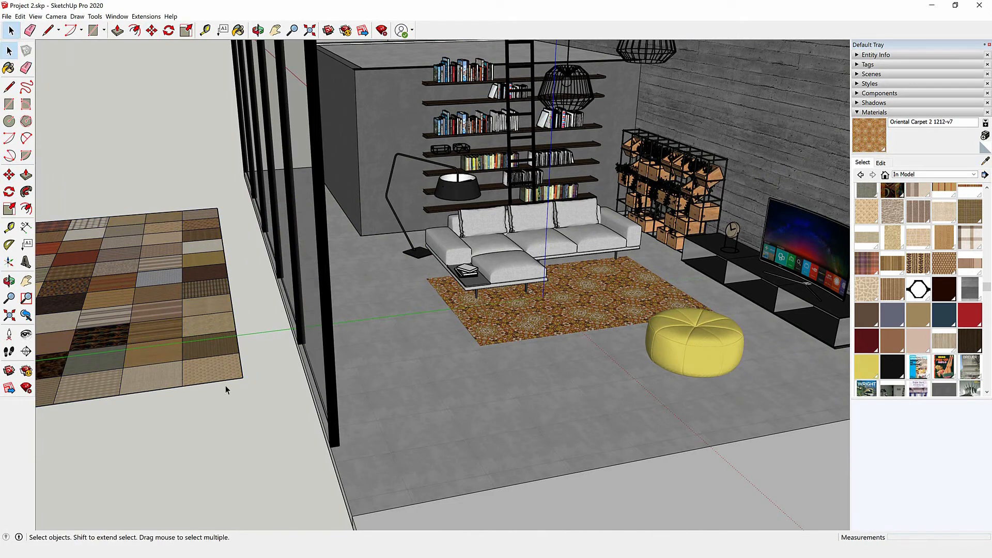
Sample the Fabric-Tonga swatch from the texture model outside the room and try it on the carpet
double_click(228, 364)
scroll(201, 380, up, 2)
scroll(178, 361, up, 1)
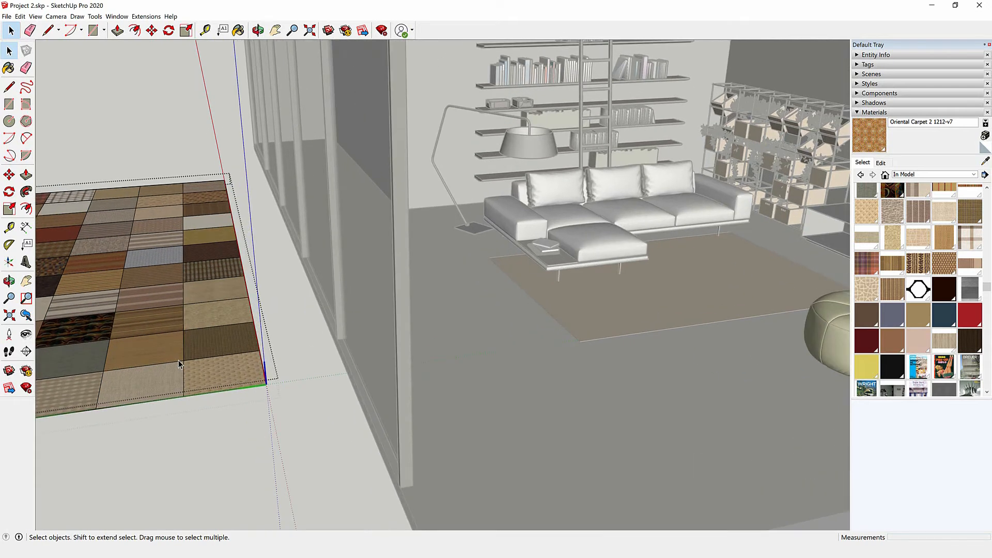
key(b)
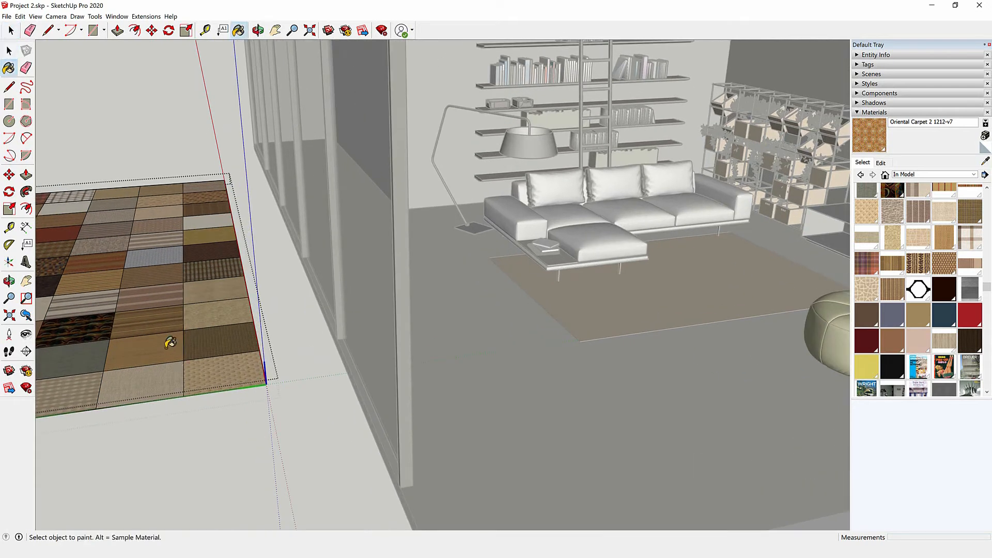
key(alt)
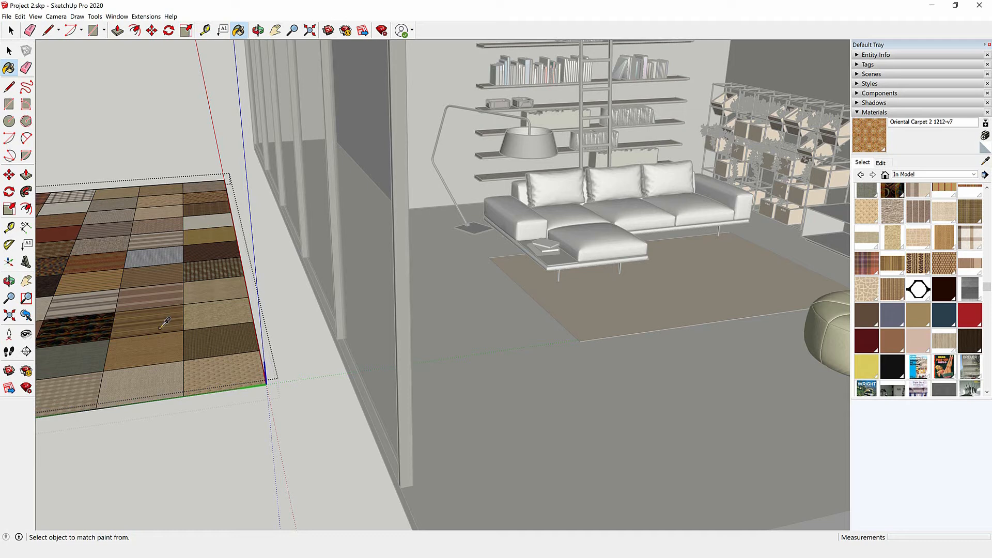
alt+click(158, 320)
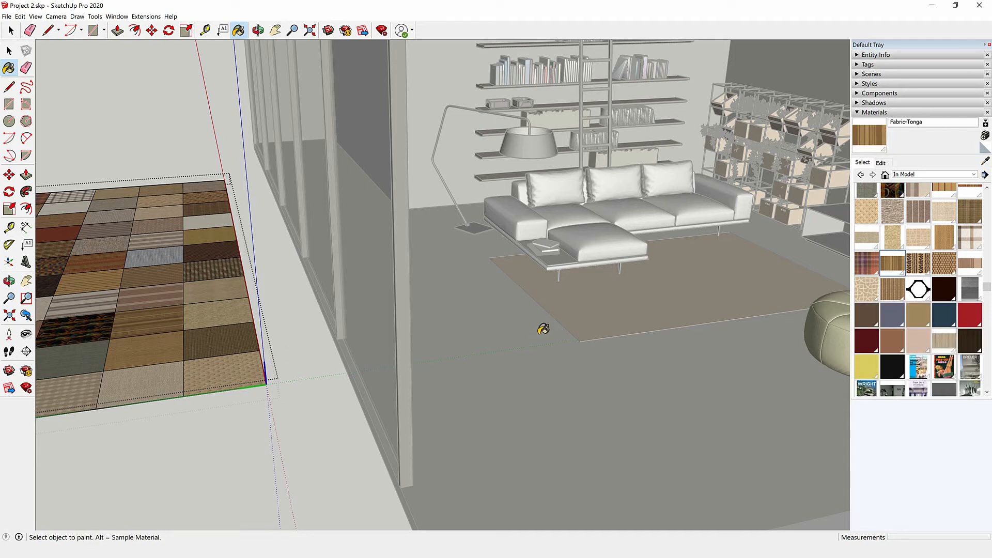
key(space)
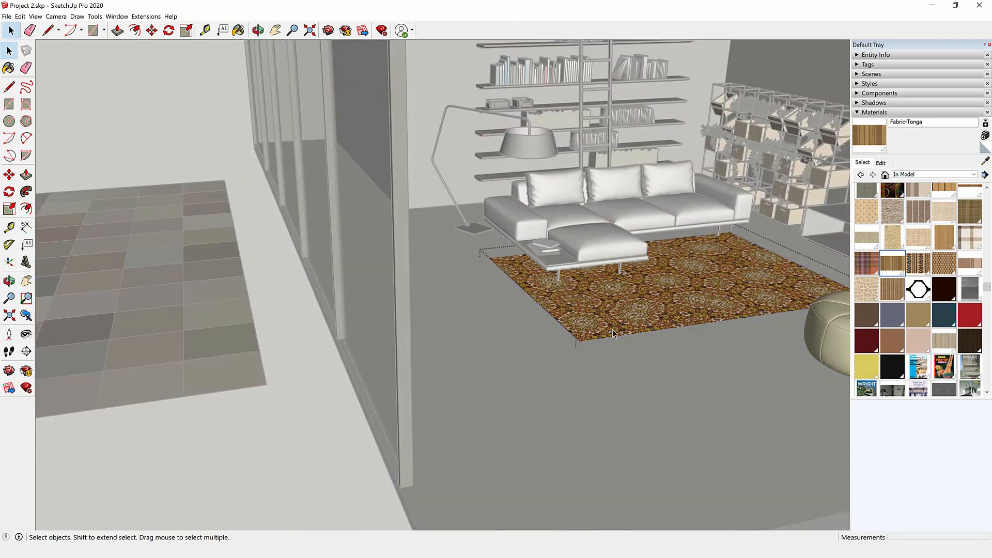
click(616, 318)
scroll(616, 318, up, 1)
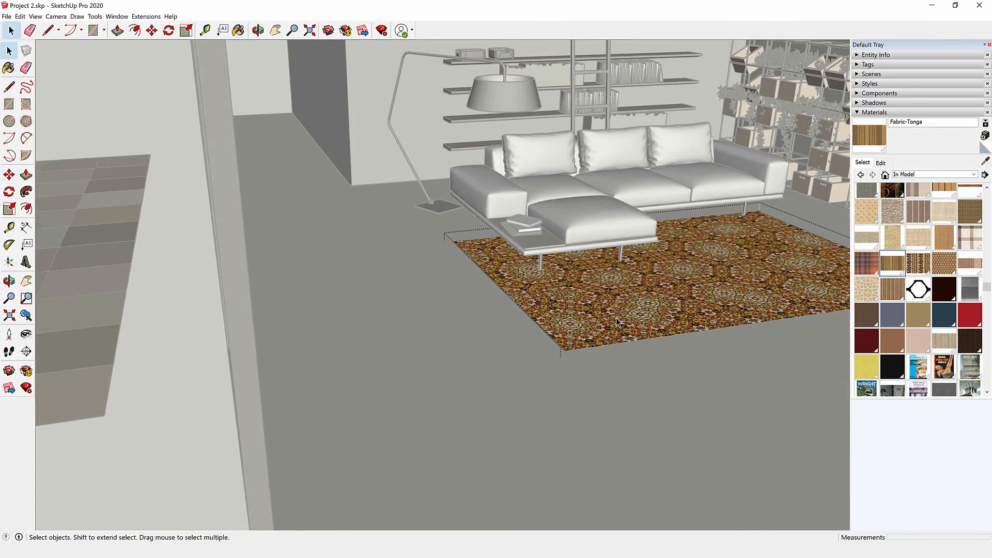
key(b)
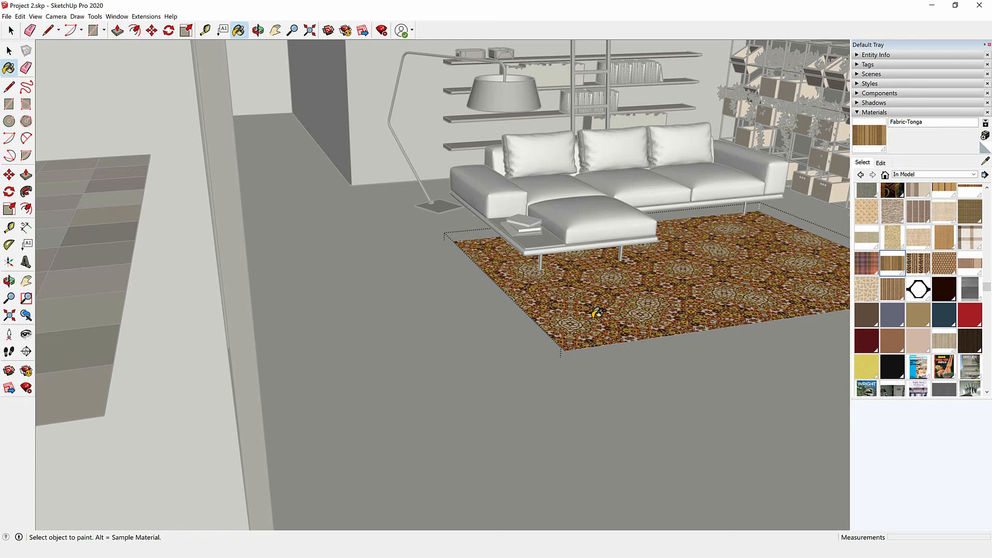
click(599, 315)
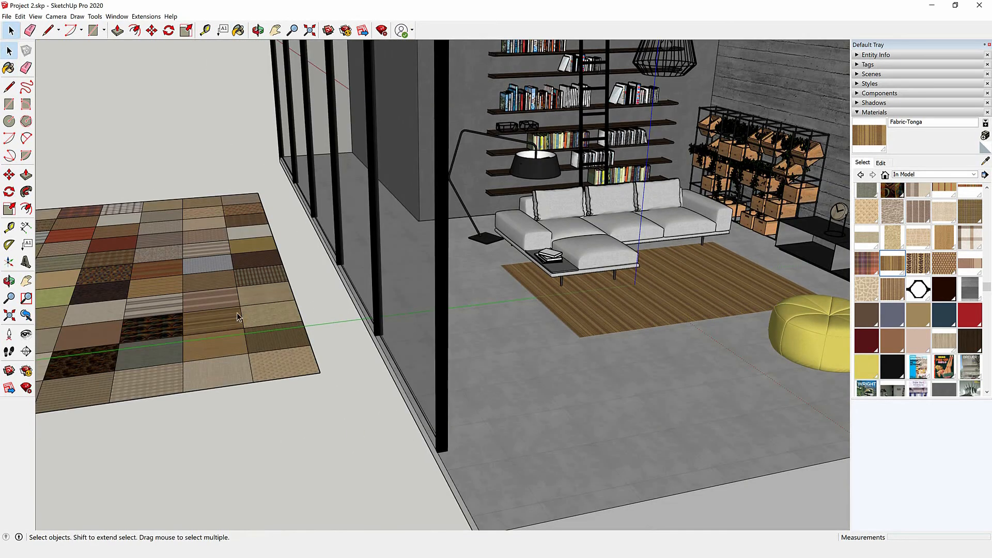
Sample the Fabric-Fauna swatch, try it on the carpet and leave the carpet's editing mode
double_click(238, 317)
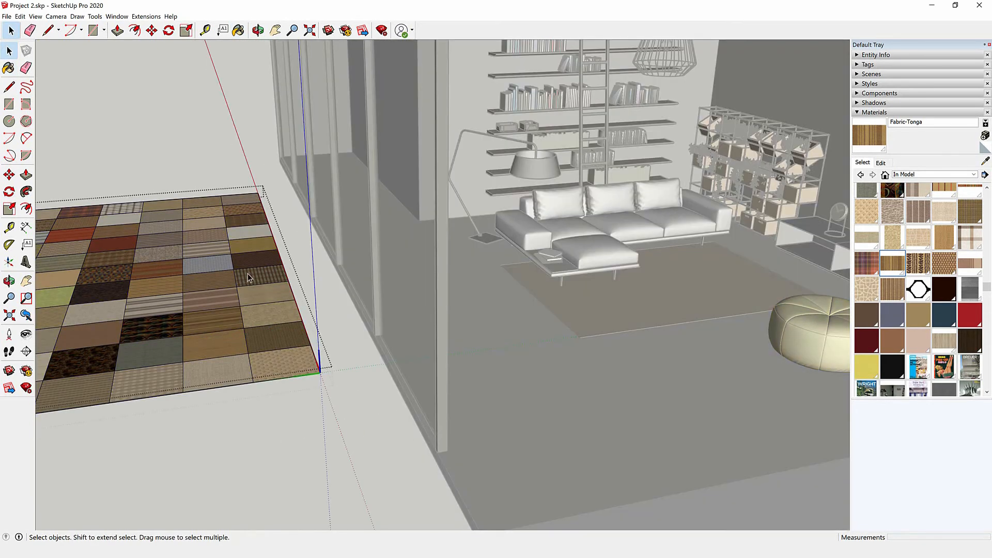
scroll(249, 334, up, 2)
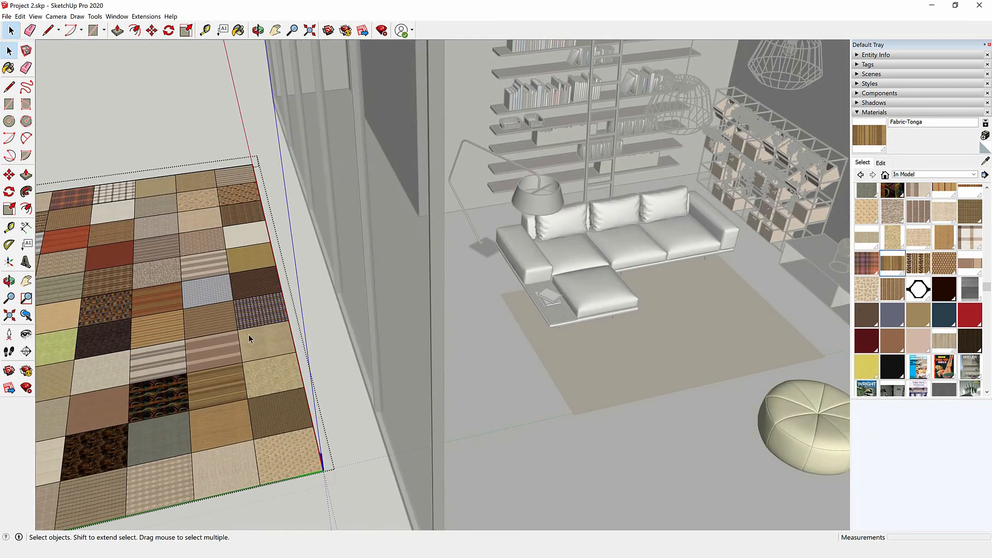
key(b)
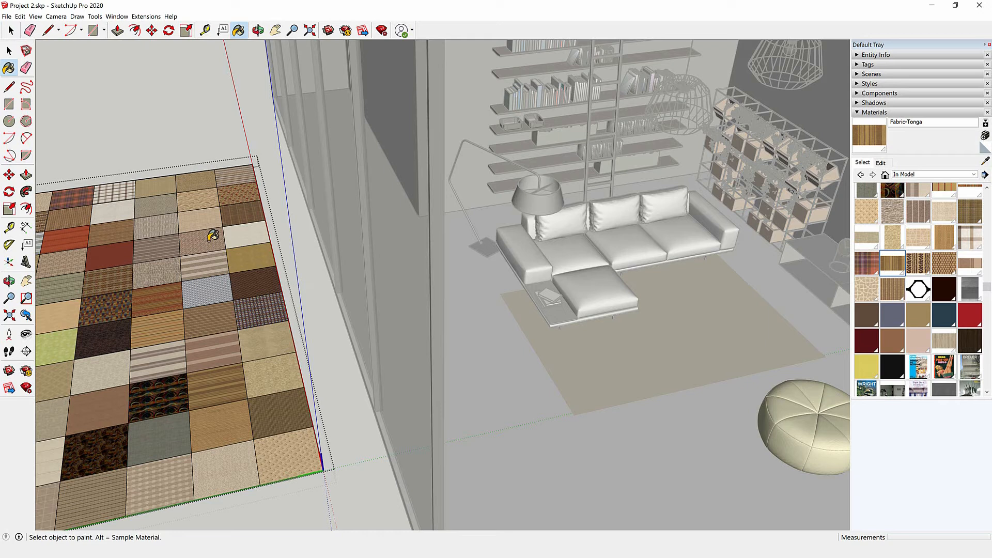
alt+click(206, 241)
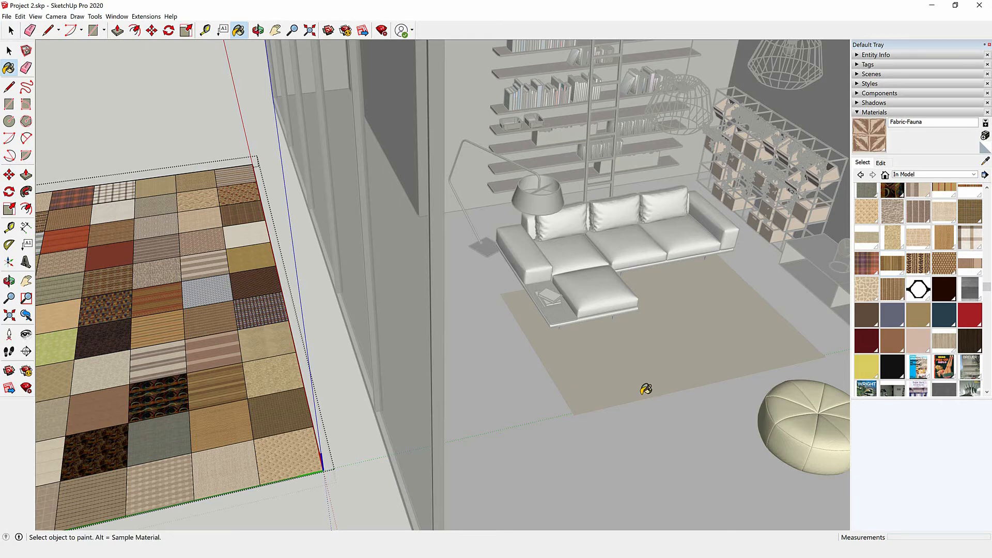
key(space)
click(558, 414)
double_click(595, 391)
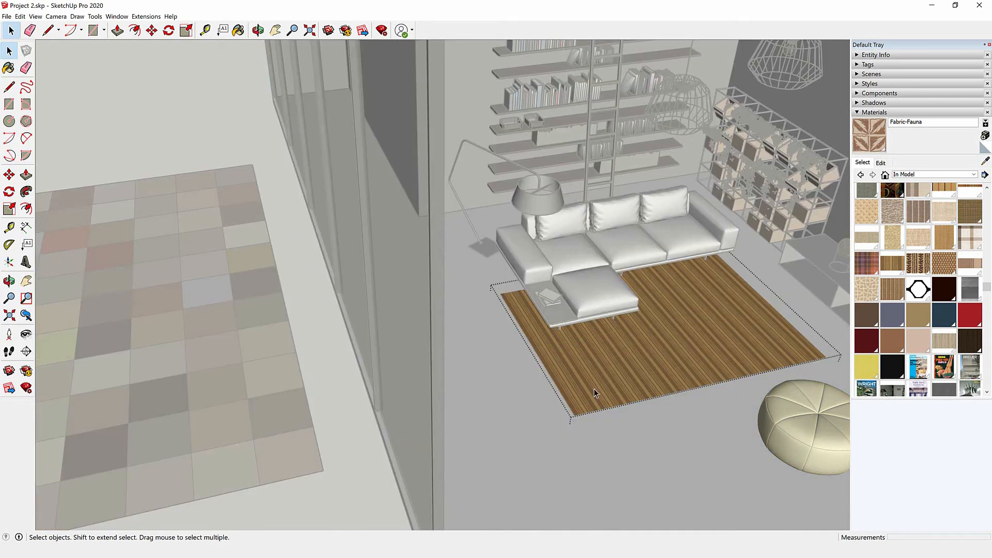
key(b)
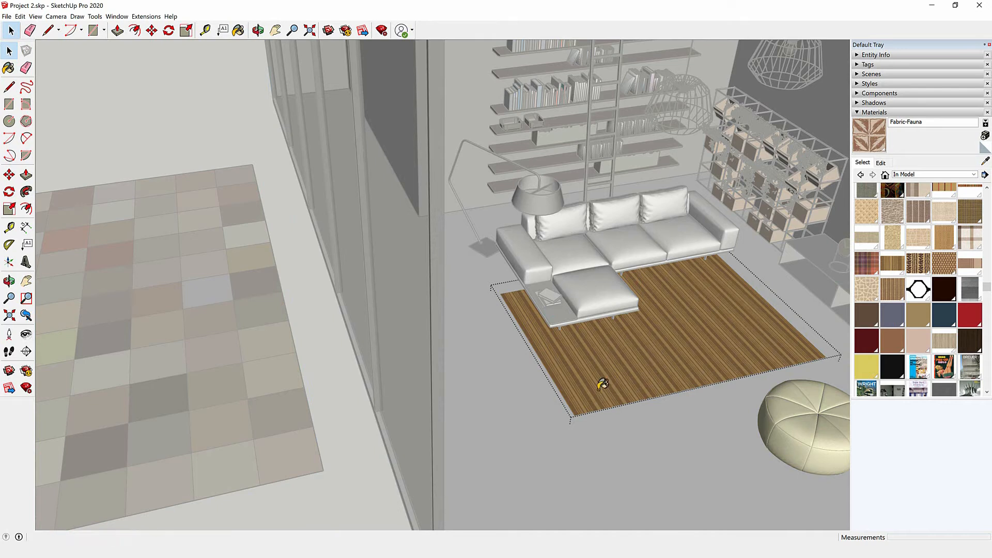
click(587, 377)
scroll(600, 352, down, 3)
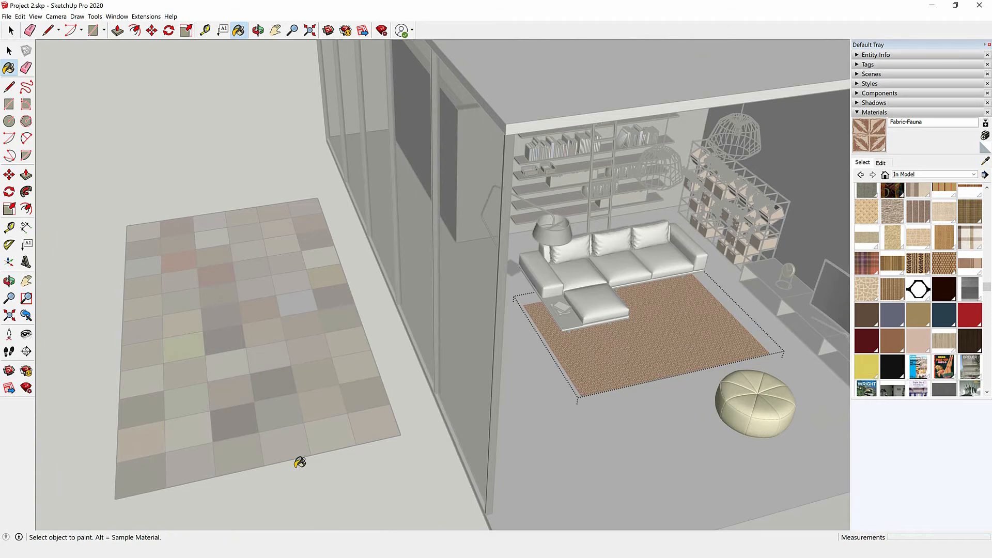
key(space)
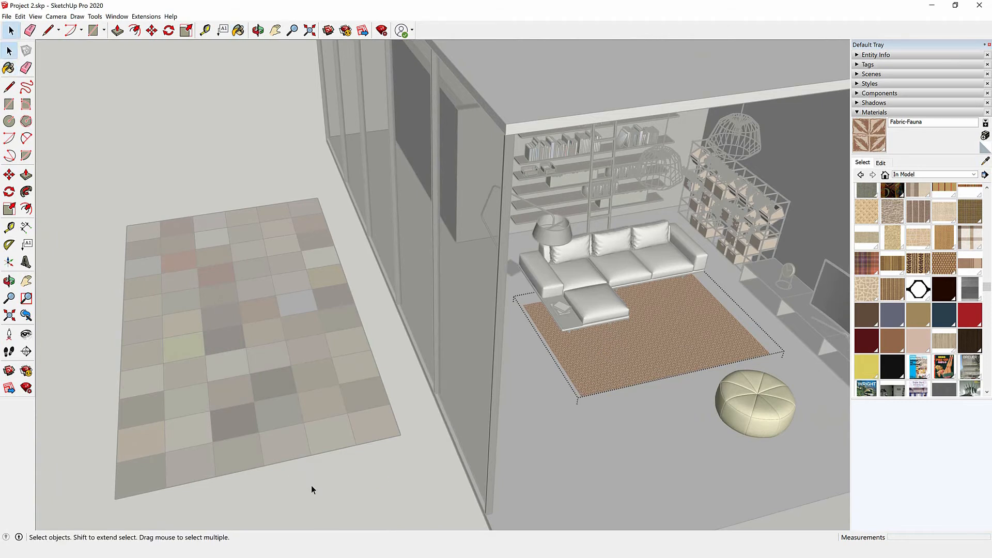
click(327, 498)
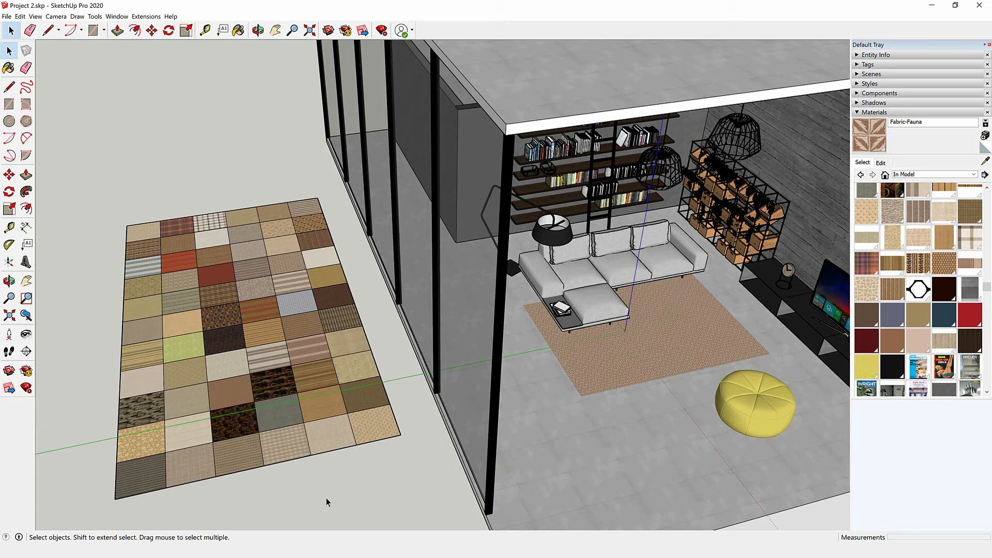
Cut the texture swatch model from beside the room
click(322, 446)
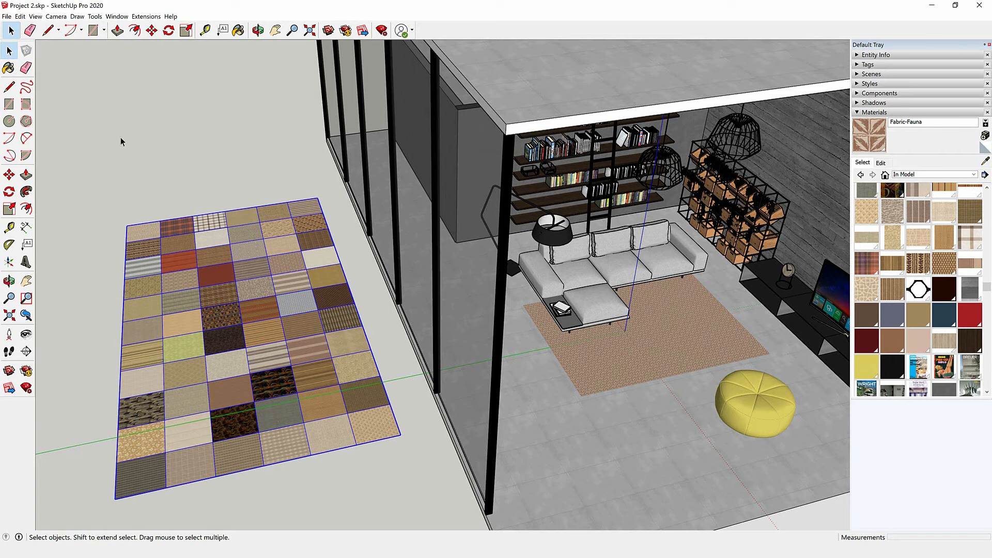
click(20, 17)
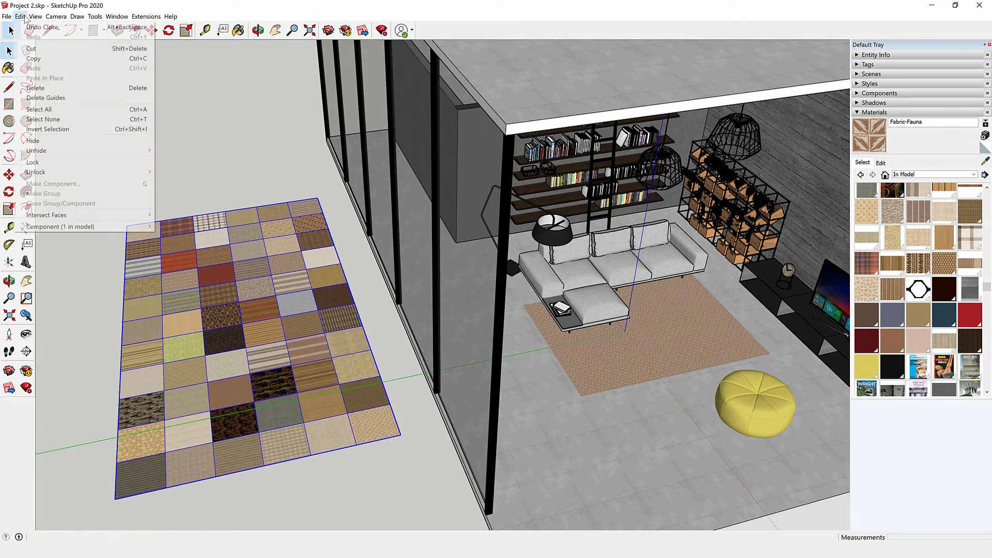
click(20, 16)
click(20, 16)
click(21, 48)
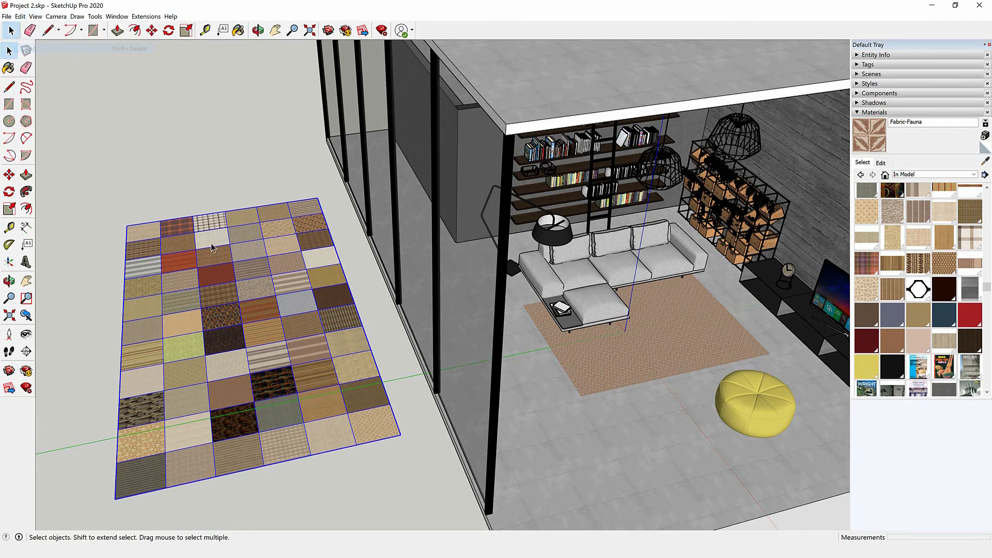
Open the carpet for editing and paste the cut swatch model in place inside it
click(613, 390)
scroll(599, 383, up, 5)
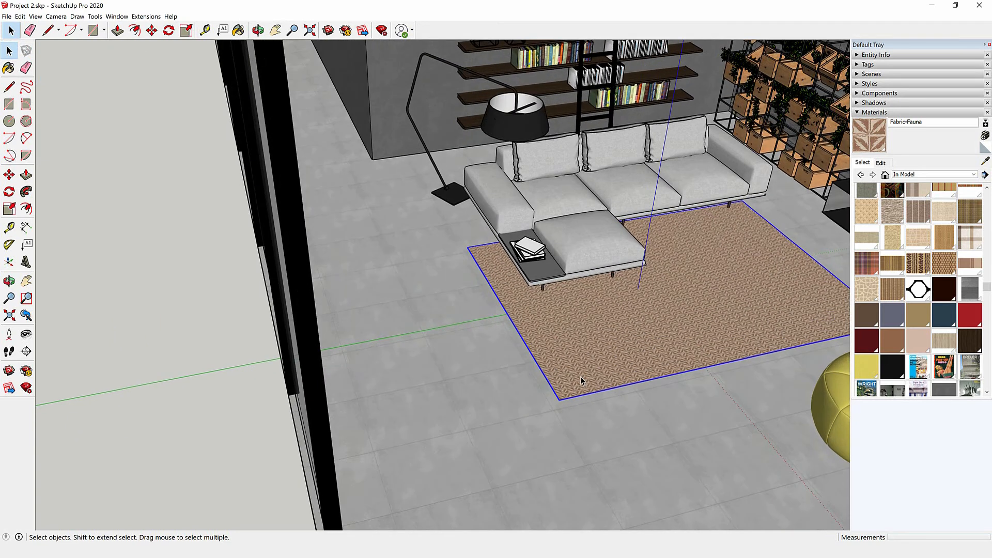
scroll(581, 381, down, 3)
middle_drag(521, 416, 467, 377)
scroll(180, 266, up, 3)
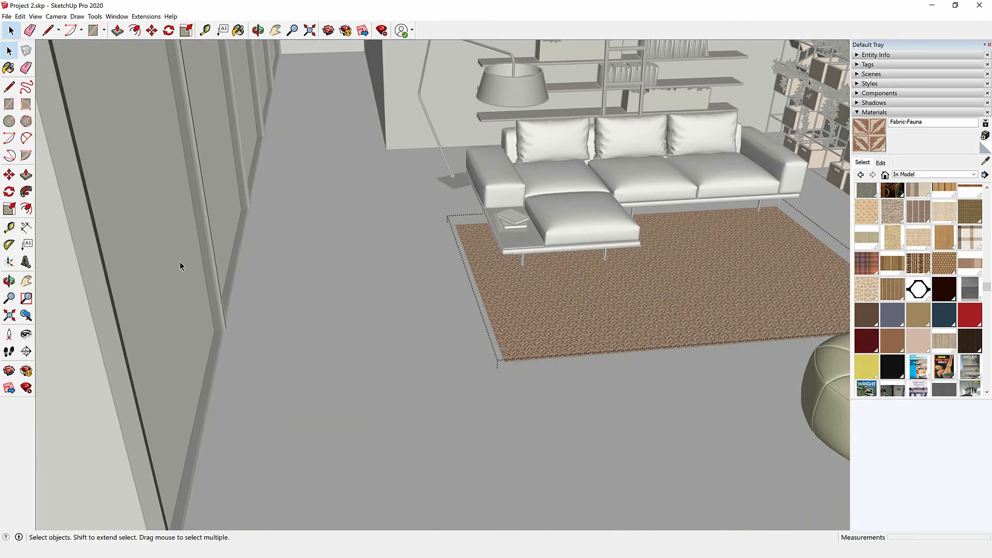
click(21, 16)
click(47, 78)
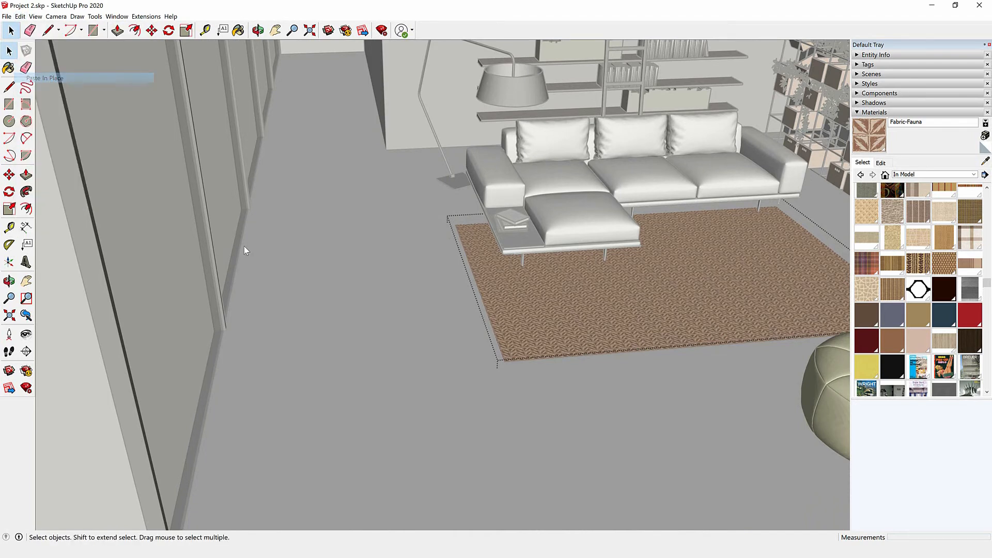
scroll(534, 327, down, 3)
middle_drag(534, 327, 347, 368)
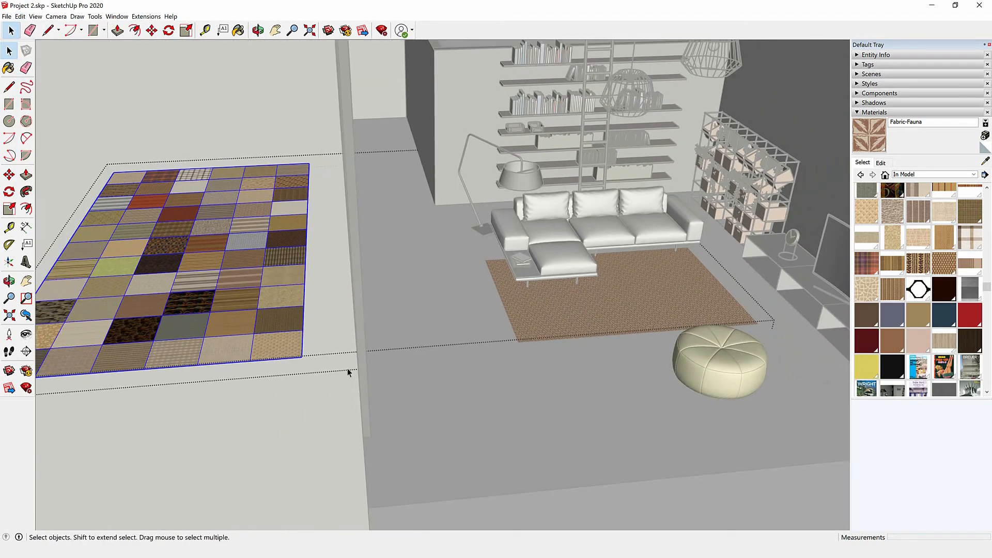
Select the carpet face and try the striped Fabric-Lancaster swatch on it
scroll(347, 368, up, 2)
click(582, 331)
middle_drag(426, 368, 416, 409)
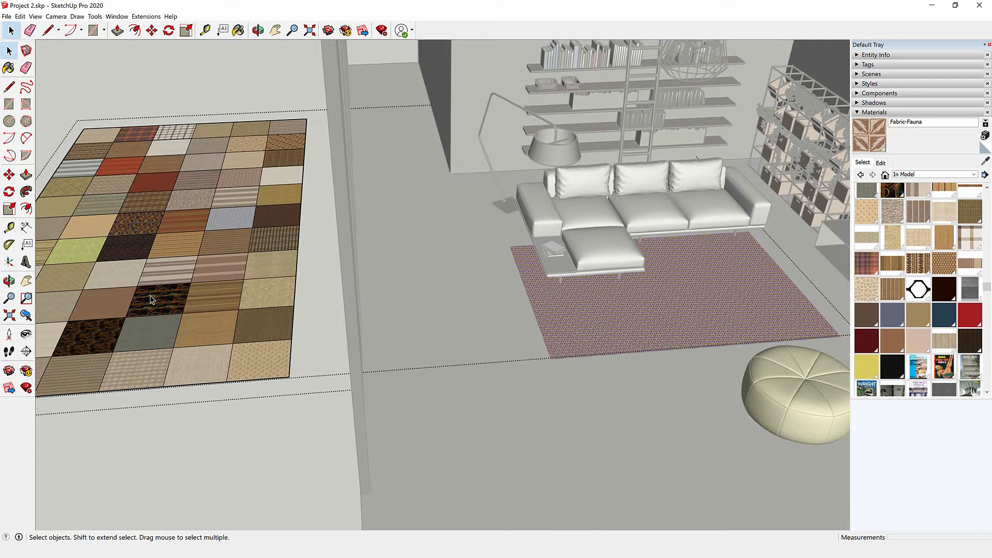
key(b)
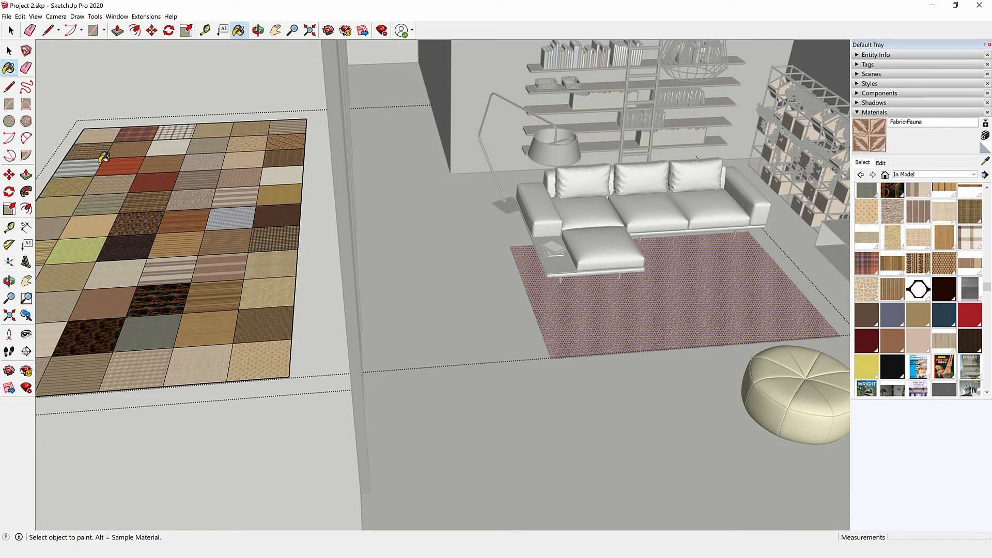
key(alt)
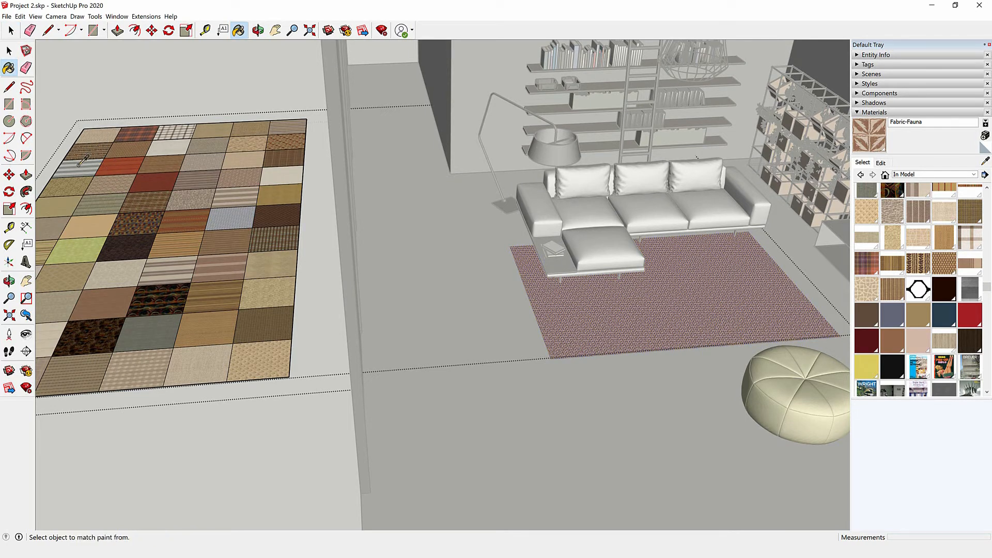
alt+click(82, 161)
click(600, 323)
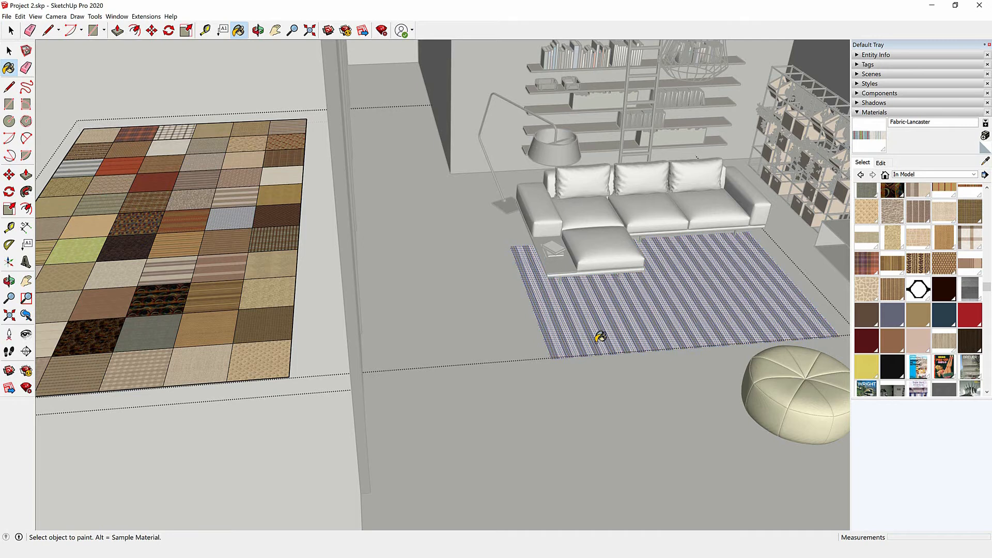
Try the dark multicoloured swatch and the Fabric-MonteCarlo swatch on the carpet
alt+click(153, 302)
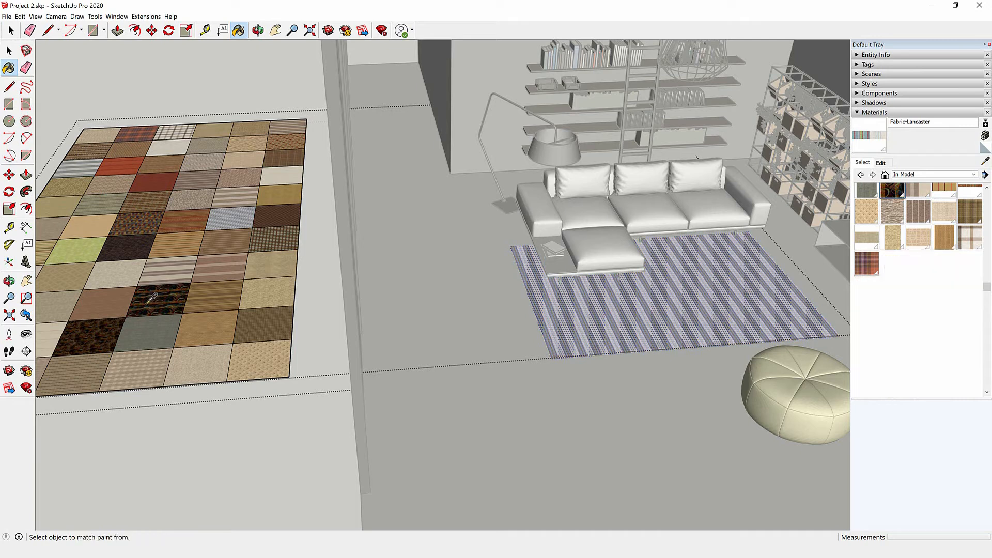
click(663, 306)
alt+click(124, 301)
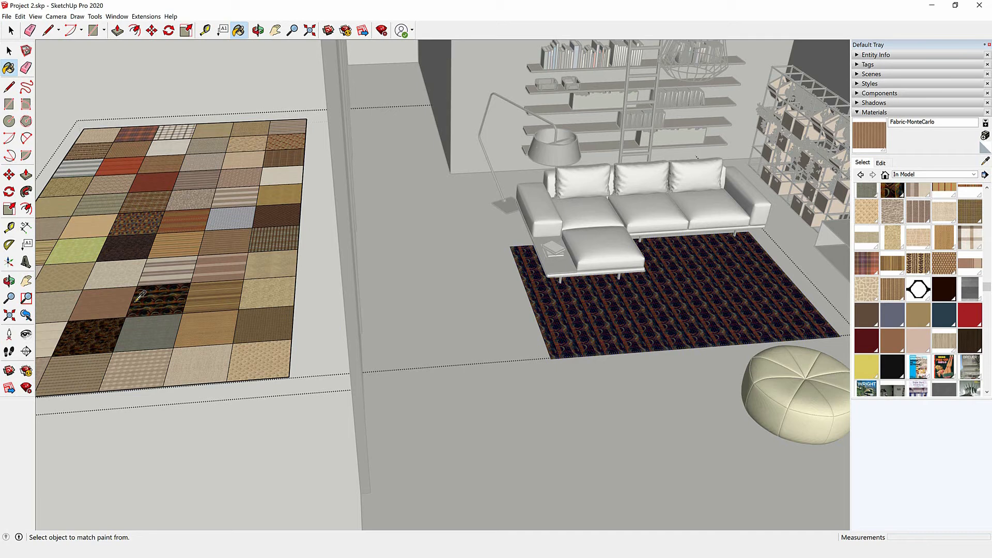
click(672, 297)
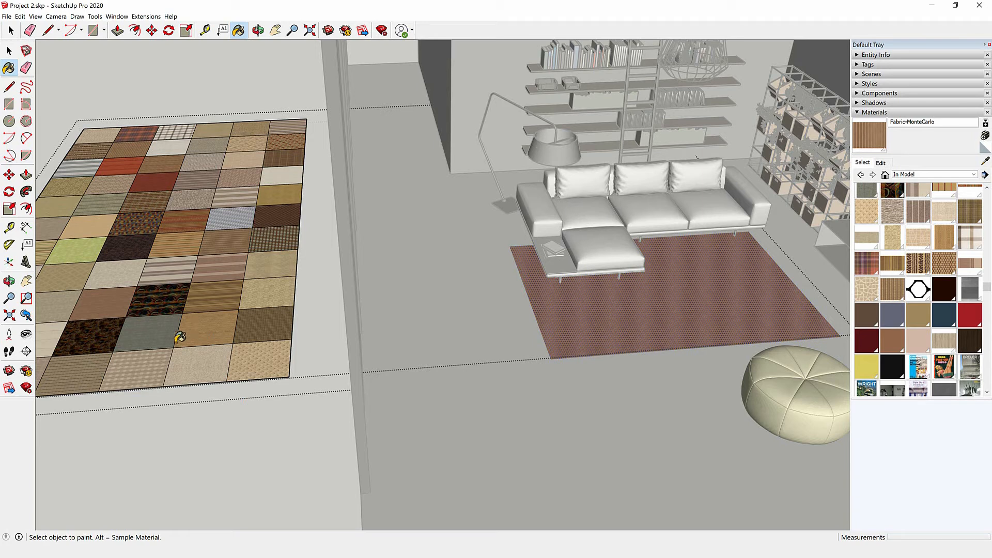
Paint the carpet with the sampled Fabric-Tex swatch and finish painting
alt+click(205, 334)
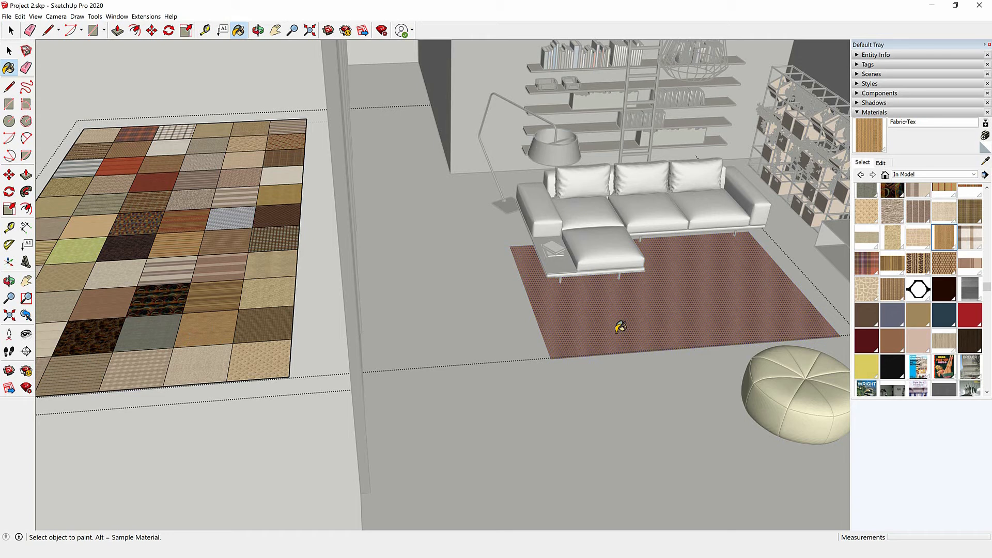
click(621, 327)
key(space)
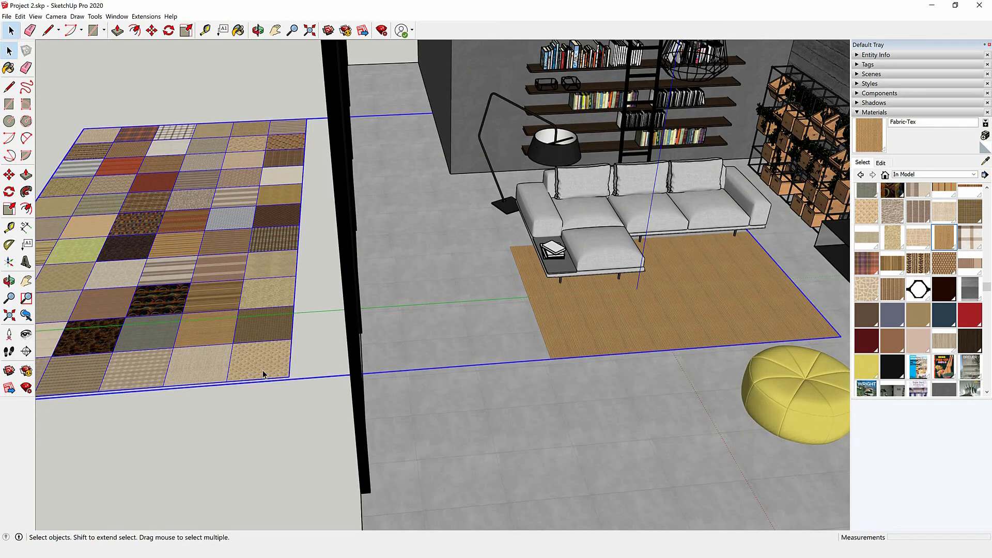
double_click(263, 375)
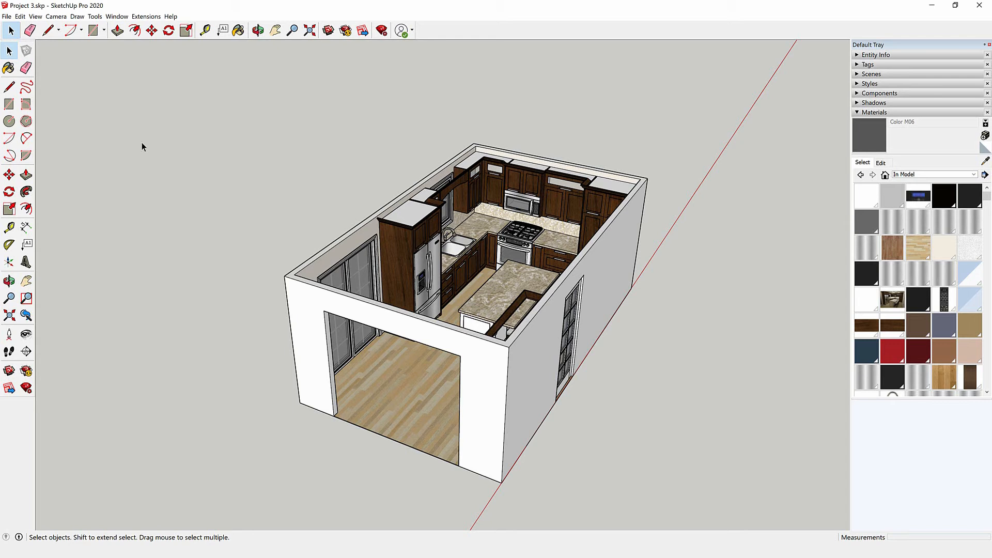
Switch the material library to the Colors collection and find its grey shades for the kitchen cabinets
scroll(455, 238, up, 10)
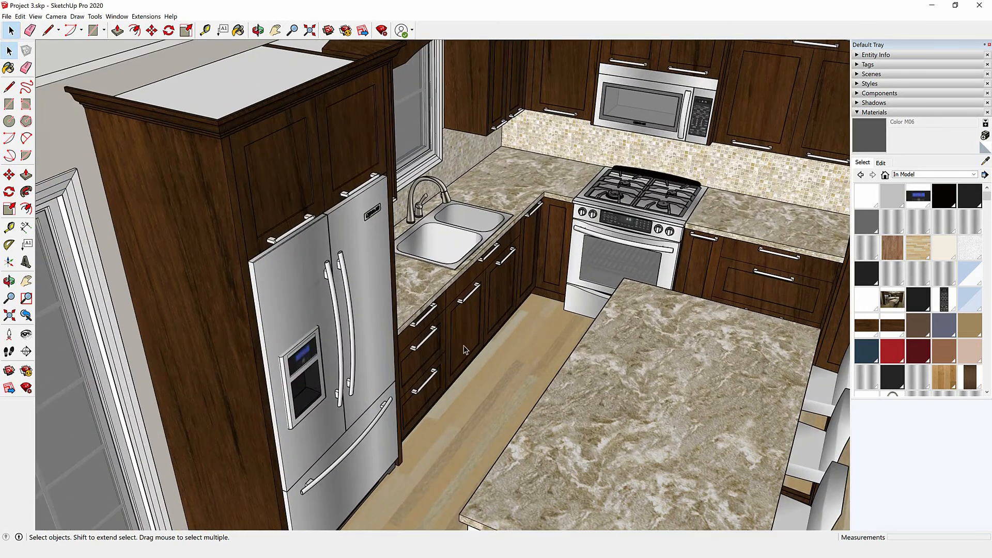
middle_drag(450, 233, 415, 360)
scroll(382, 385, up, 2)
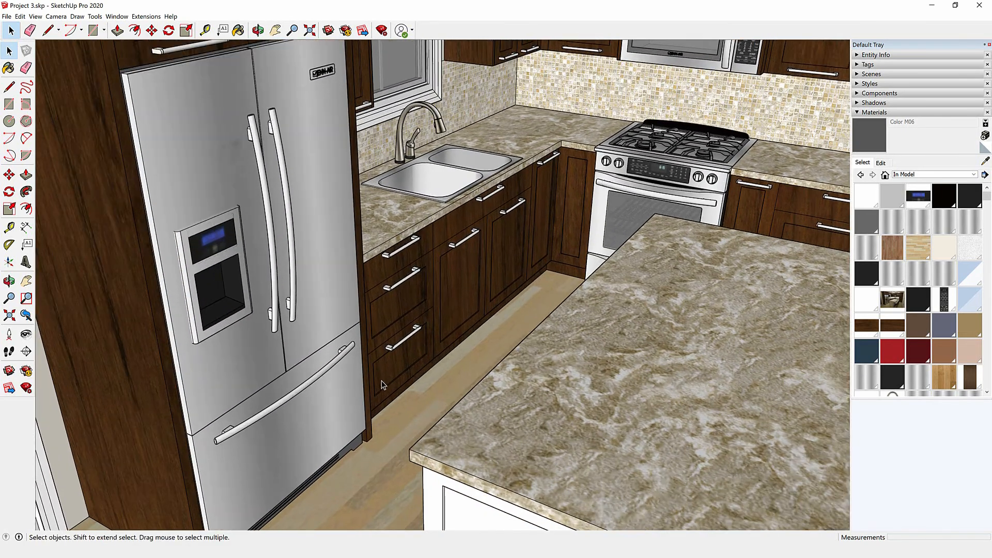
click(905, 176)
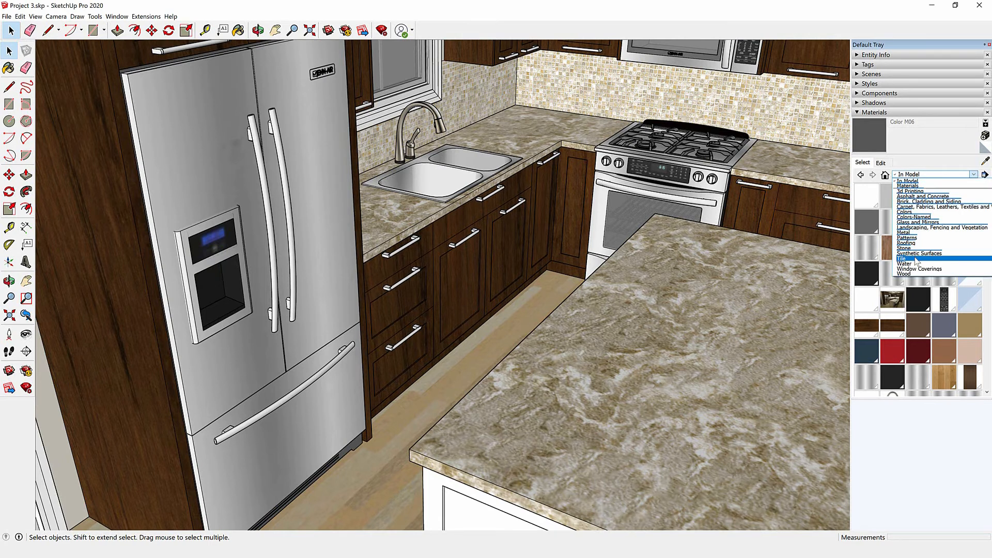
click(910, 212)
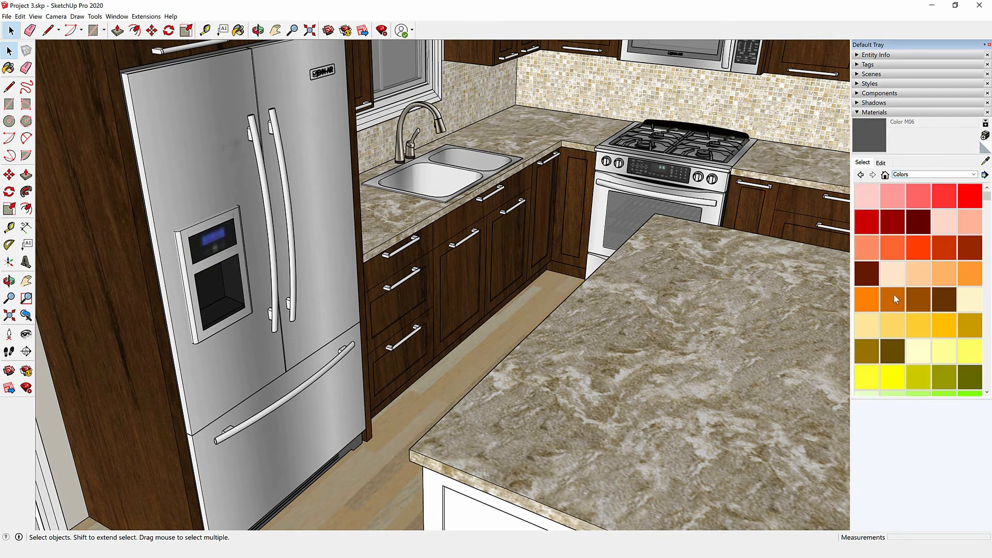
scroll(896, 298, down, 10)
scroll(458, 316, up, 2)
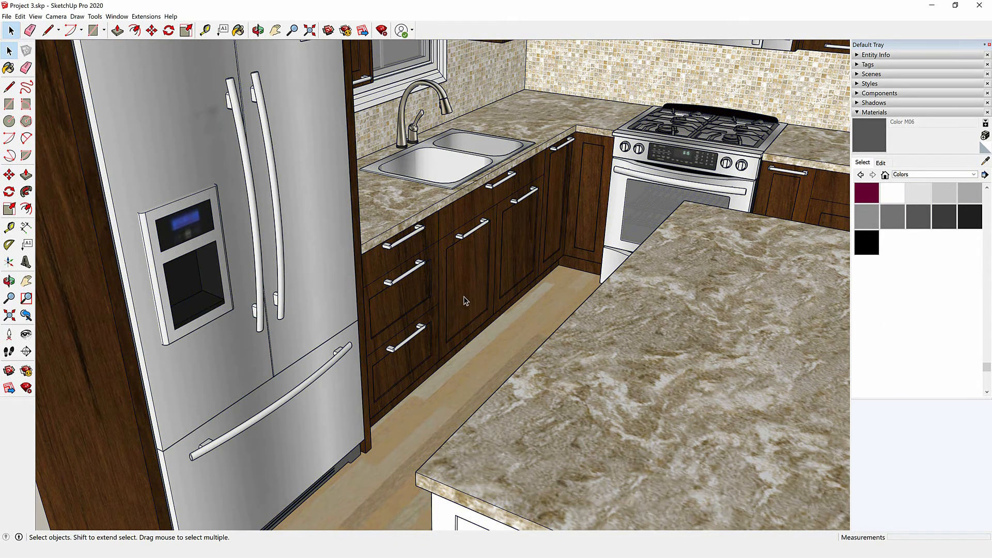
Open the lower cabinets beside the fridge for editing and paint one door panel and its surrounding front with Color M06
double_click(454, 299)
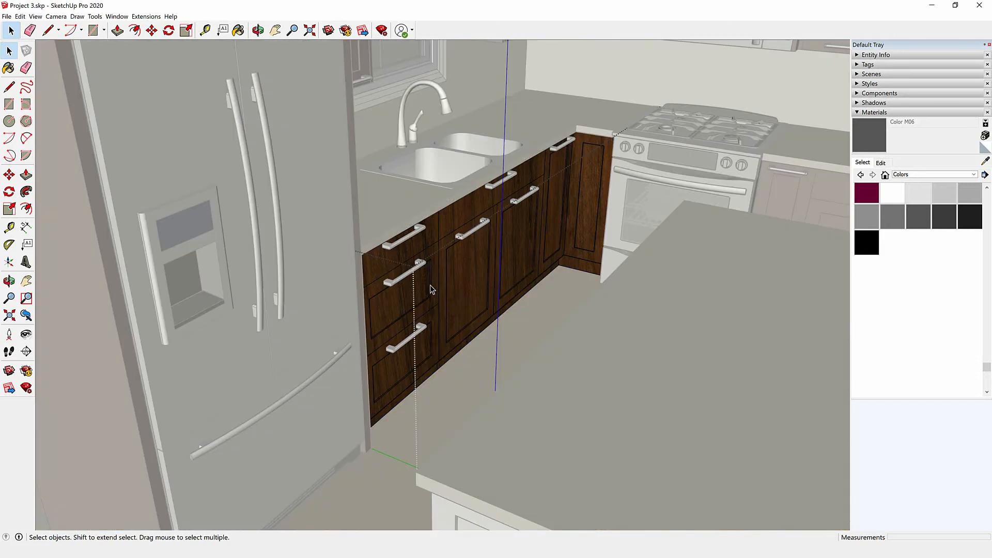
scroll(460, 288, up, 1)
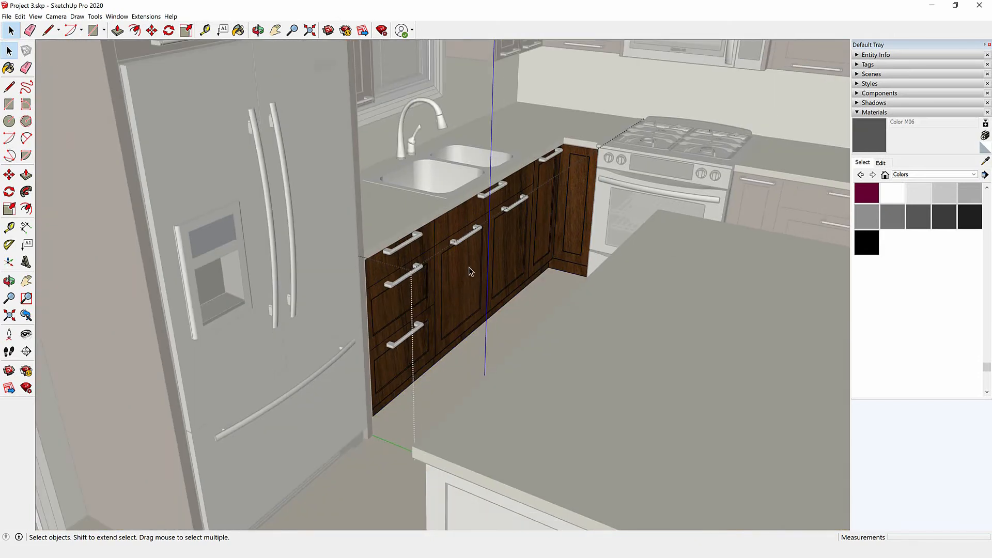
click(918, 217)
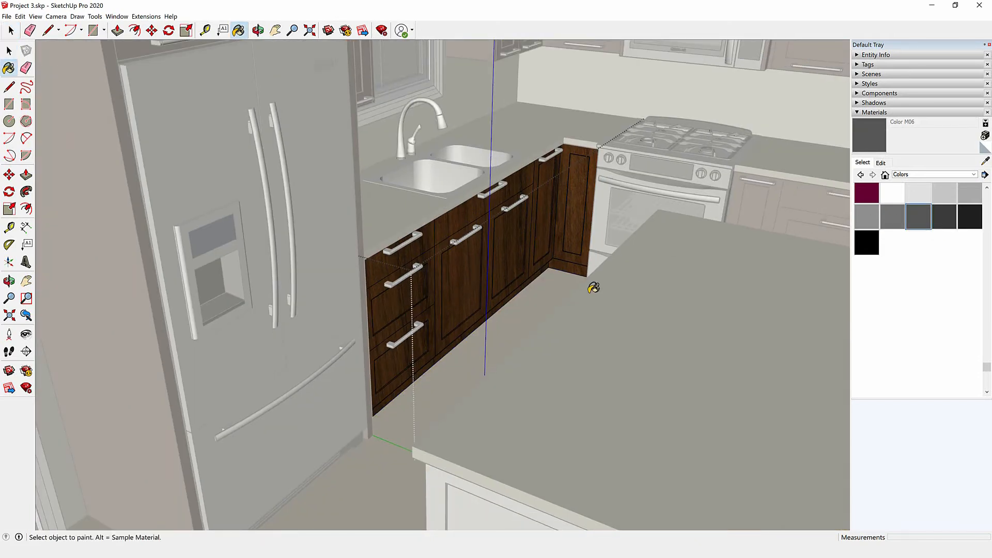
click(460, 287)
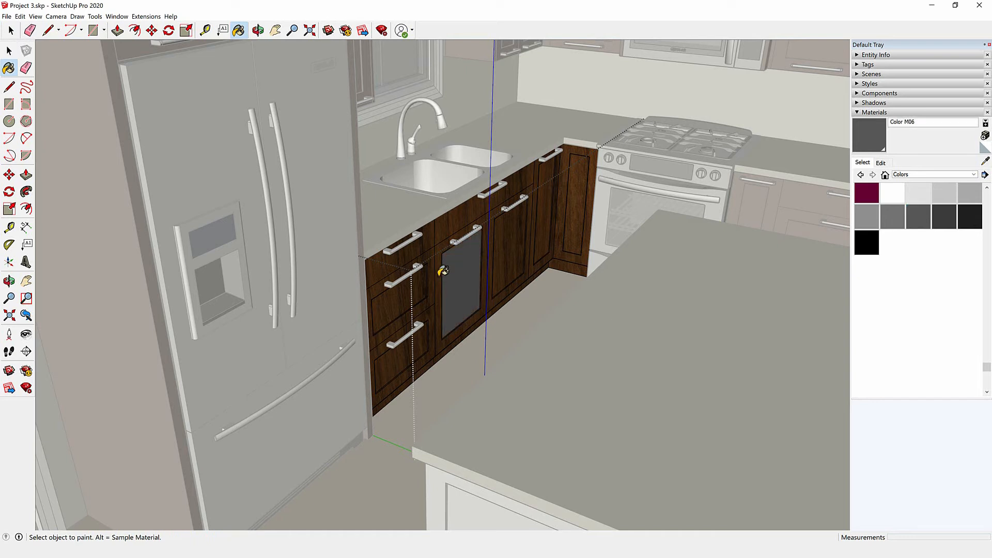
click(439, 247)
click(441, 241)
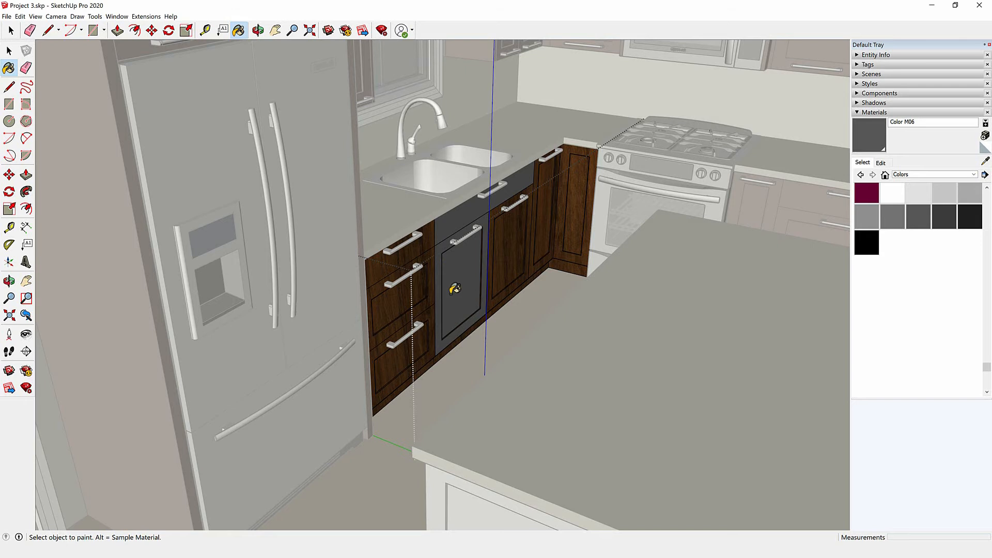
Select all remaining faces with the same wood material in the lower cabinets and paint them with Color M06
key(space)
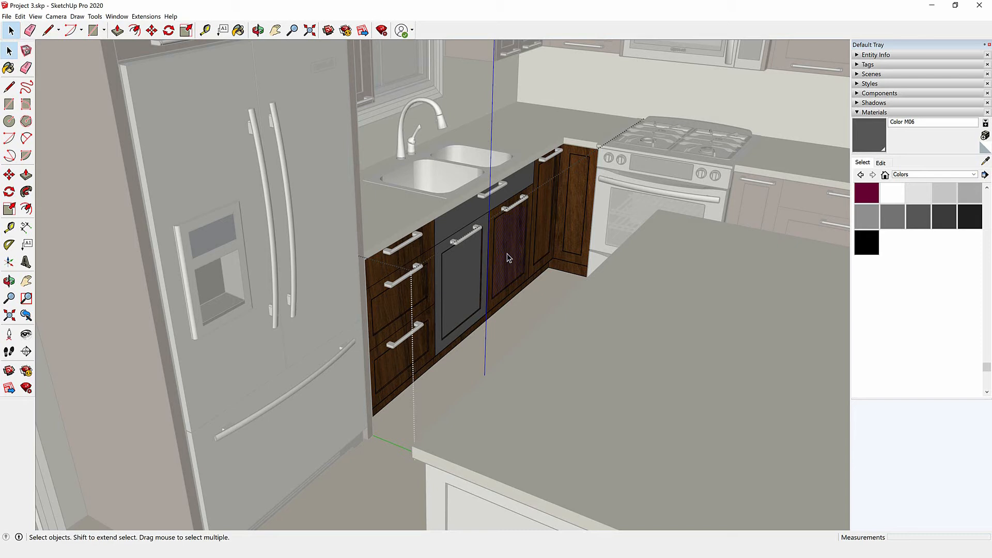
right_click(507, 254)
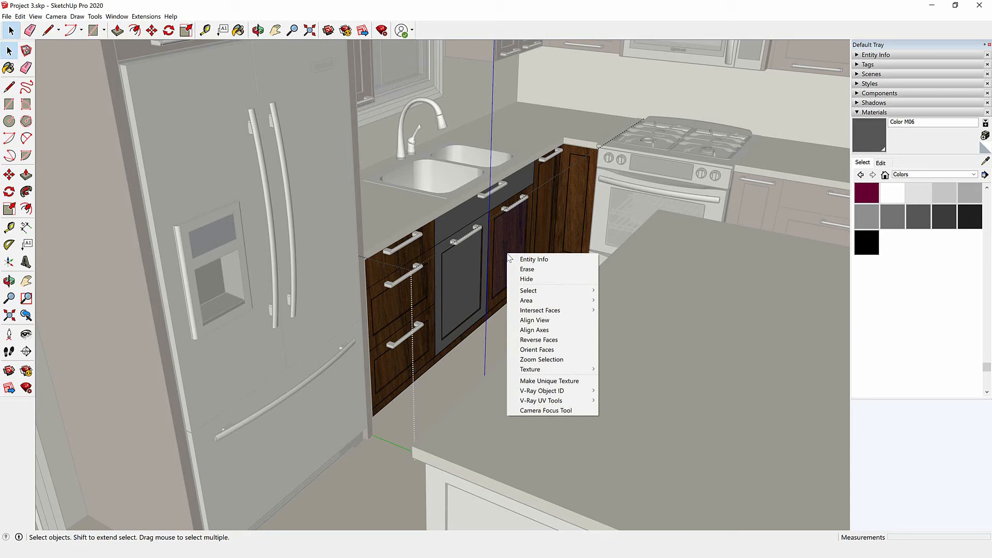
mouse_move(530, 292)
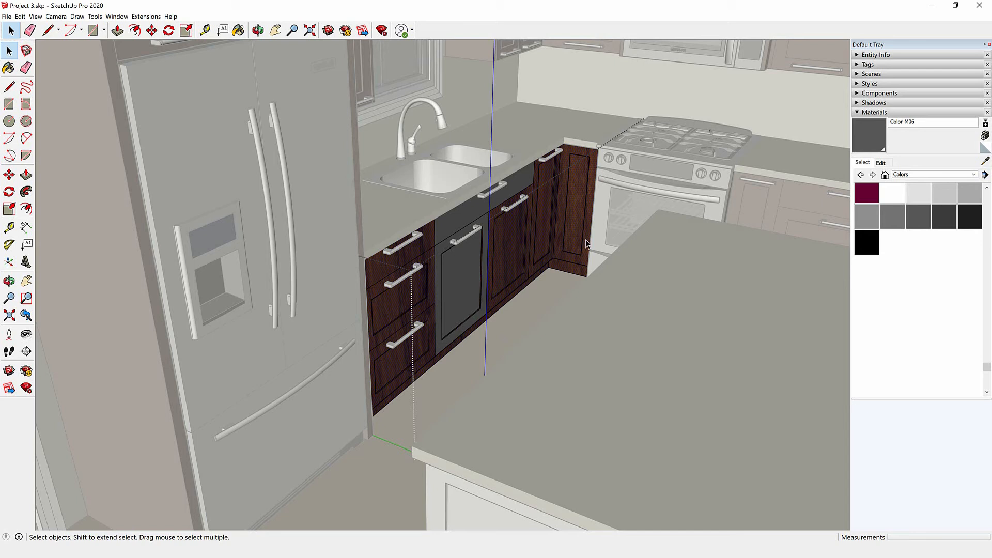
click(912, 215)
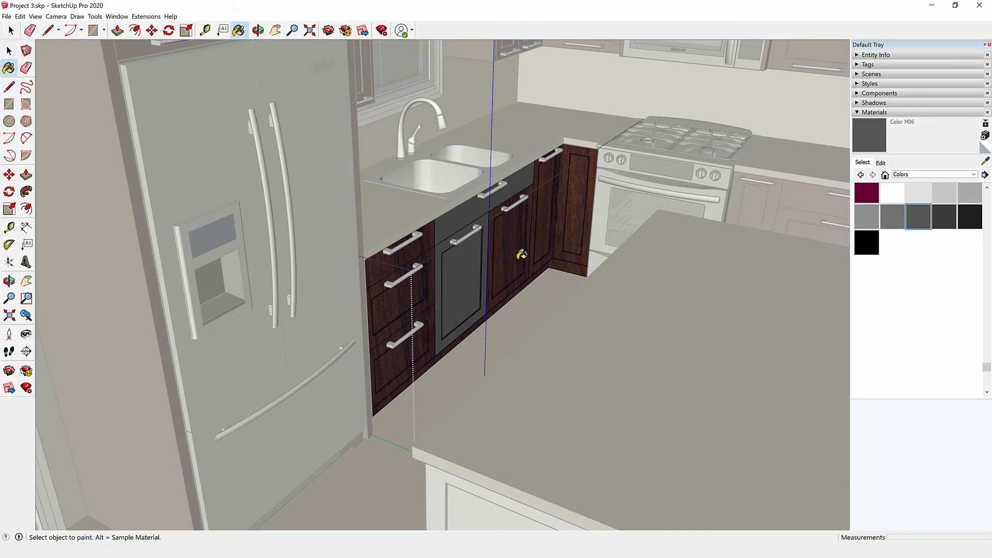
click(521, 255)
key(space)
scroll(507, 326, down, 10)
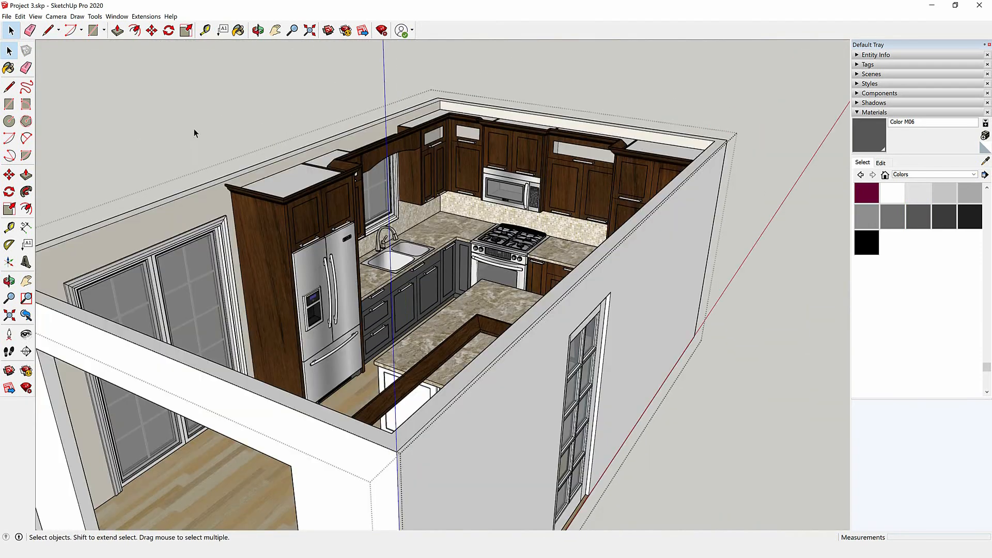
Open the Extension Warehouse and bring up the Material Replacer extension page from the "material replacer" search results
scroll(436, 346, up, 5)
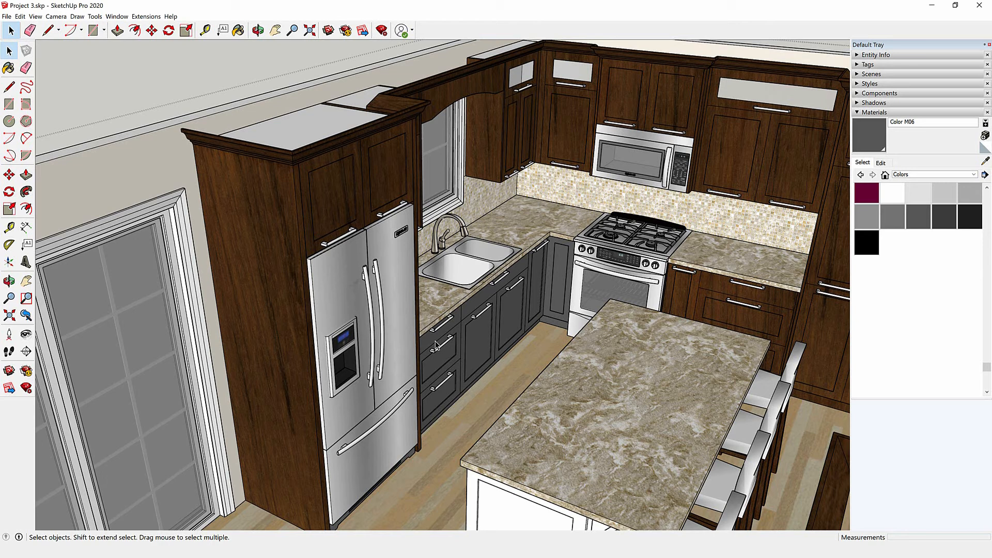
scroll(433, 327, down, 3)
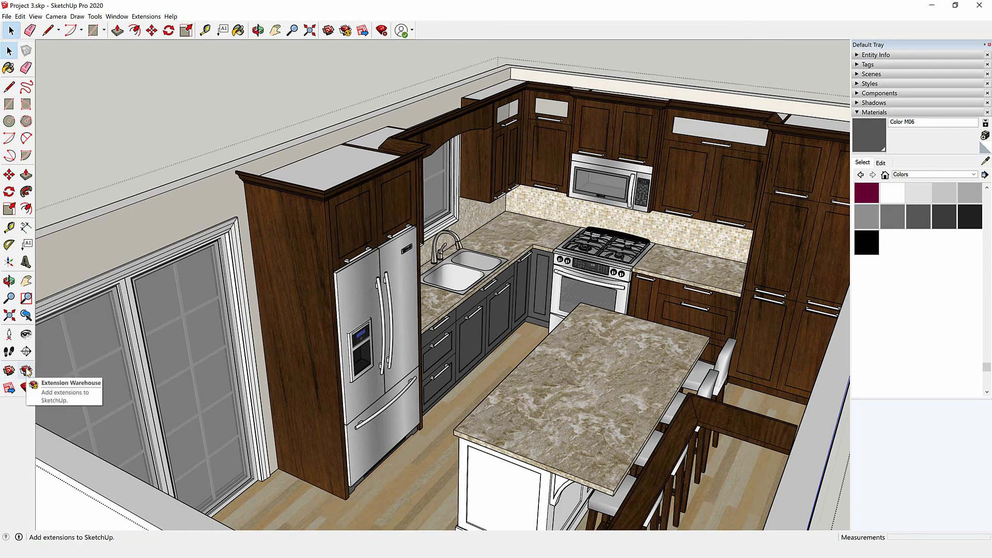
right_click(443, 29)
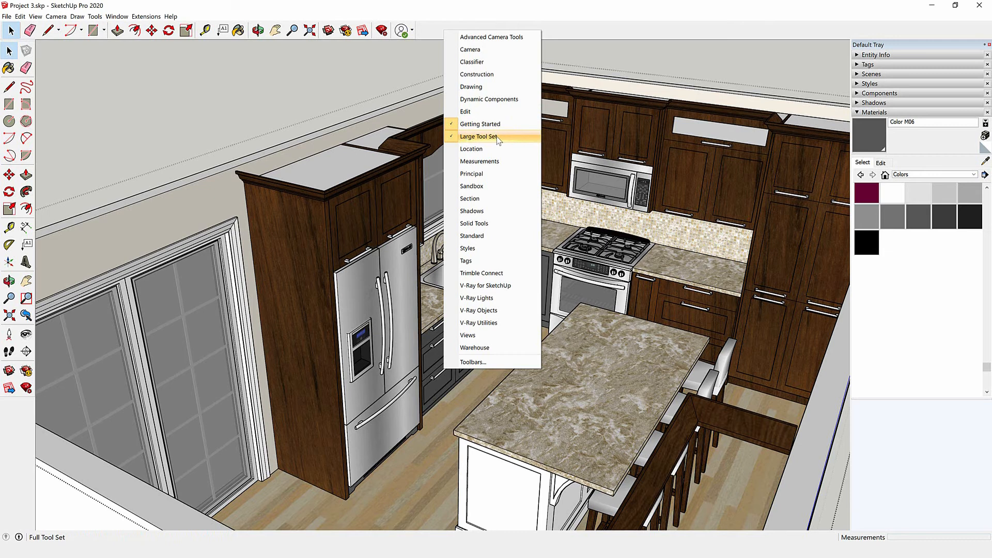
click(118, 17)
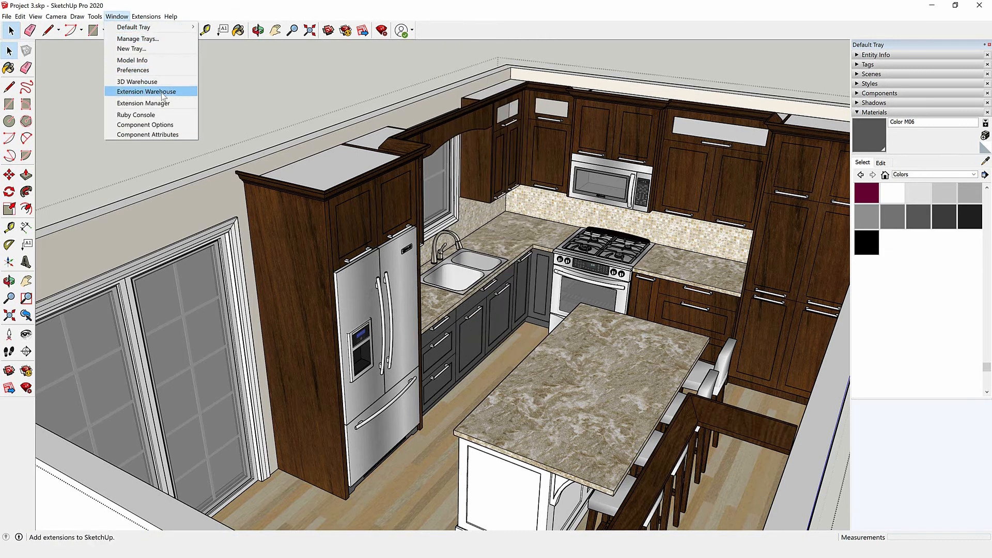
click(193, 94)
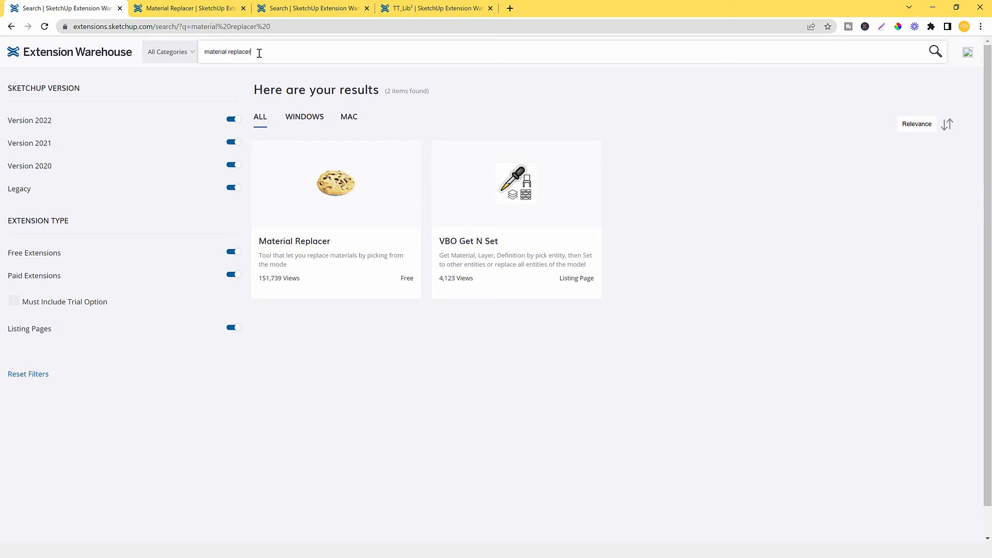
click(286, 211)
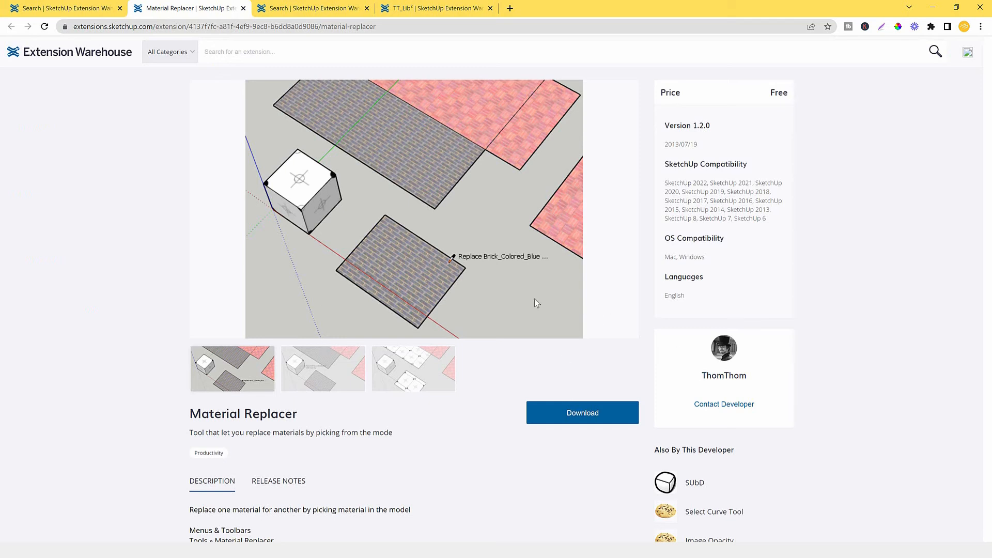
Read the Material Replacer description, highlighting its Requirements heading and the TT_Lib² entry
scroll(304, 337, down, 4)
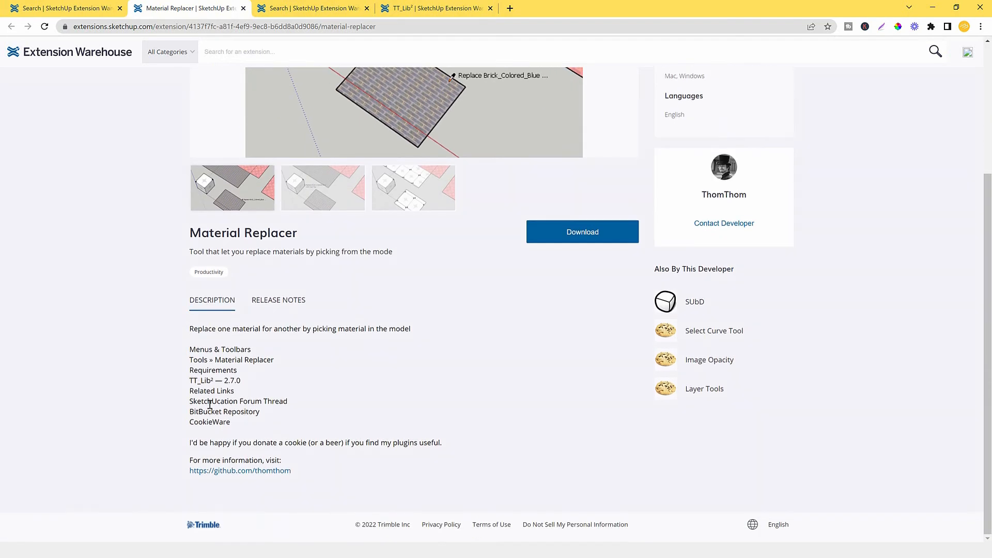
drag(191, 371, 229, 372)
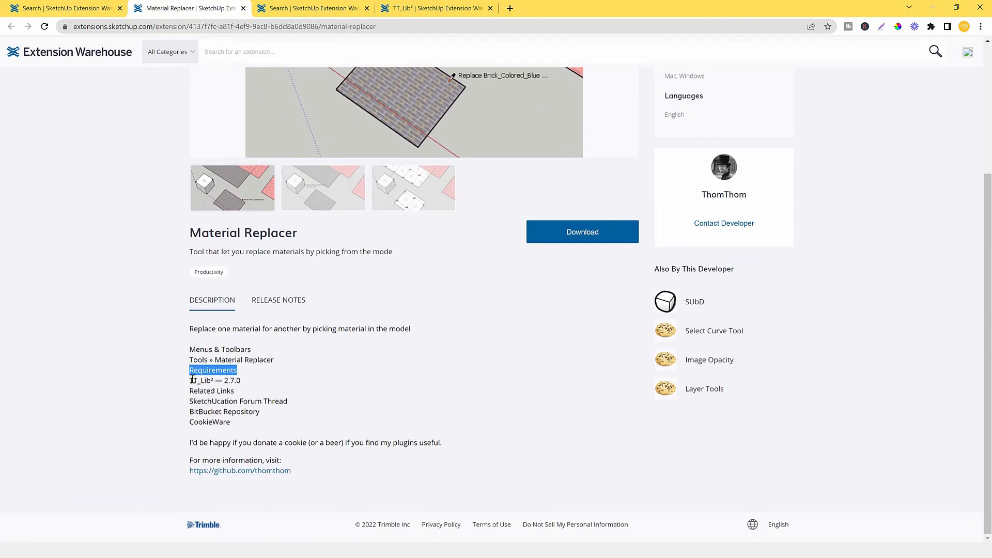
scroll(206, 381, up, 2)
scroll(338, 412, down, 1)
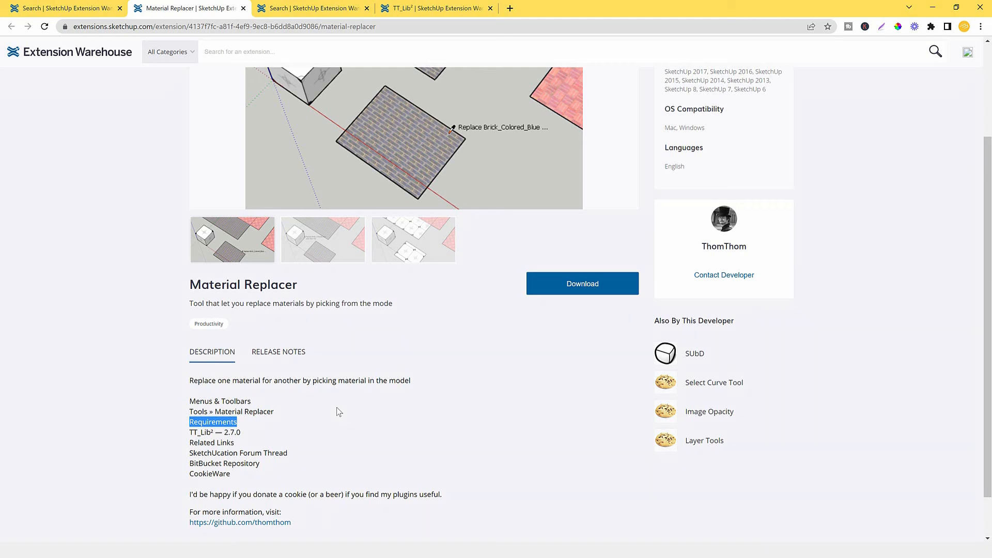
scroll(336, 408, up, 2)
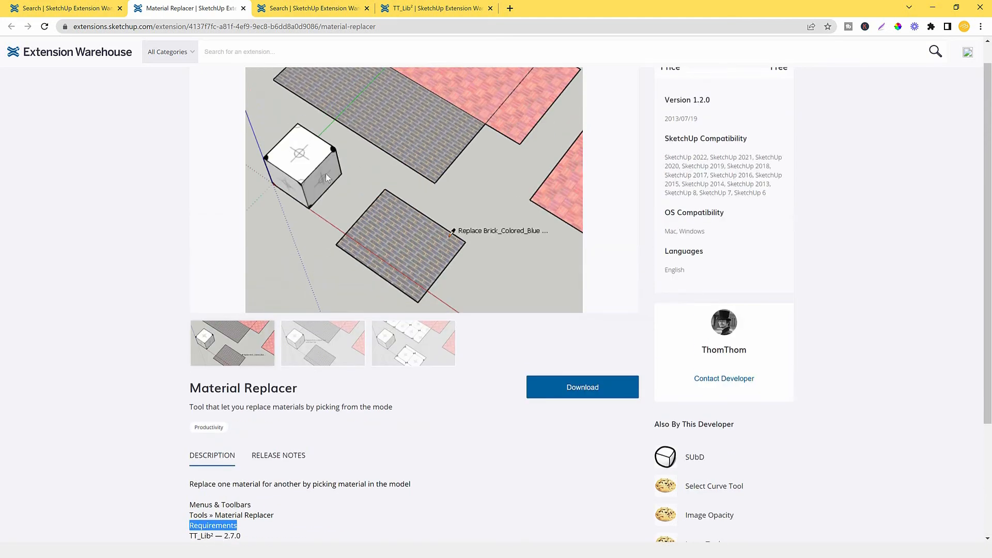
scroll(330, 172, down, 2)
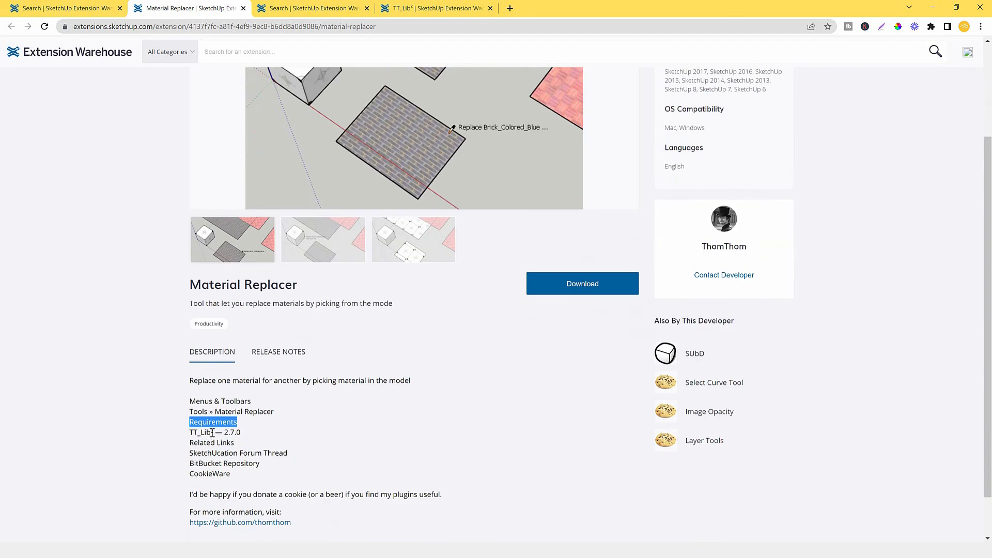
drag(215, 434, 187, 433)
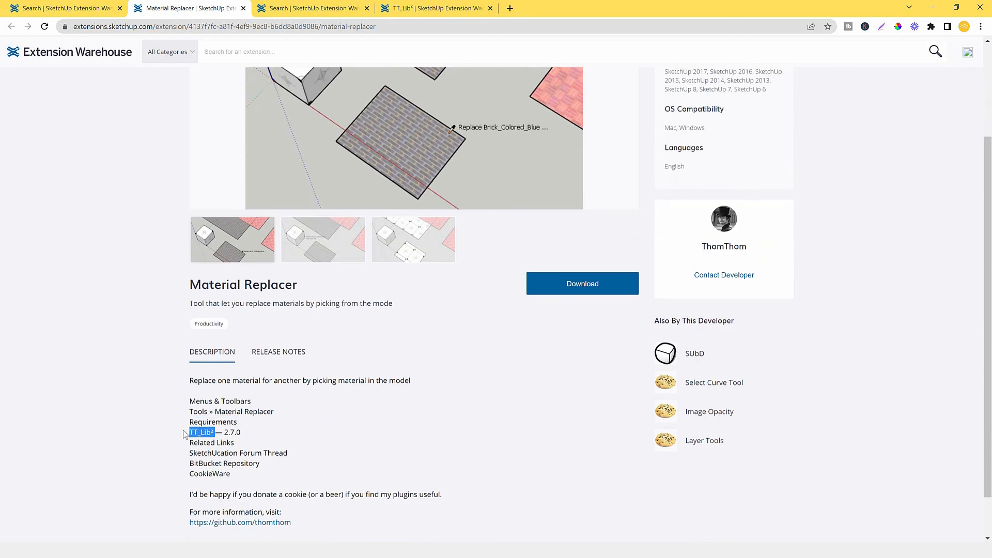
scroll(202, 437, up, 3)
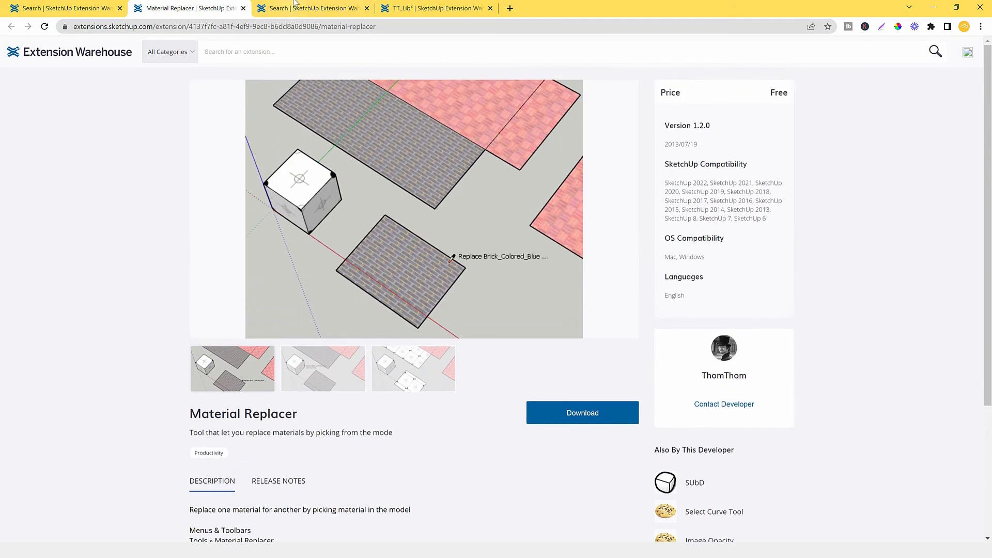
Look up the TT_Lib² extension and review its page alongside the Material Replacer page
click(288, 8)
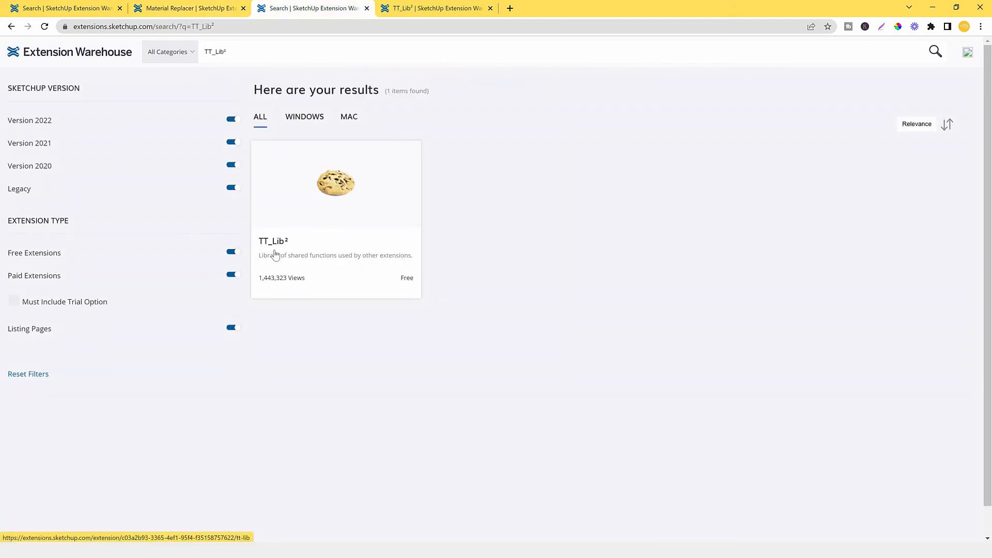
click(422, 3)
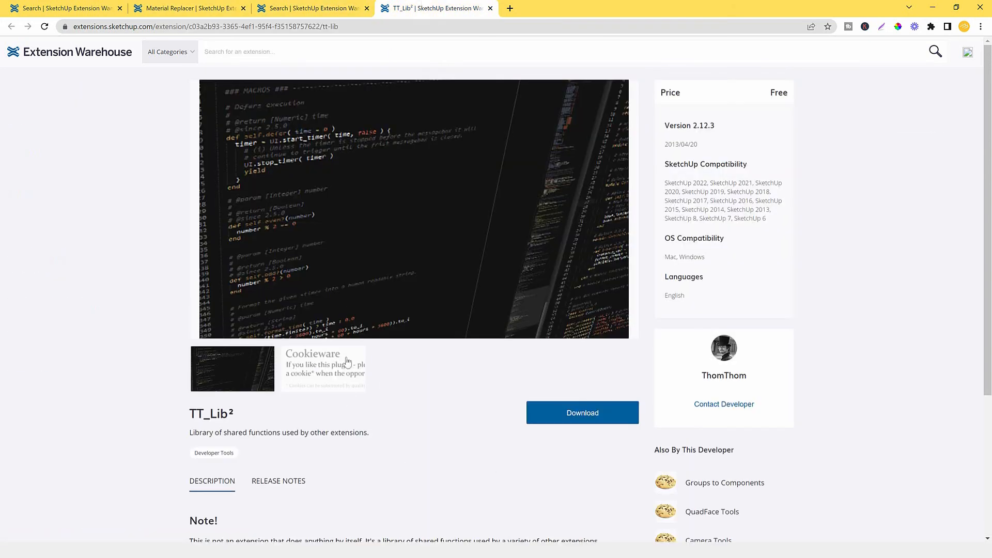
scroll(283, 356, down, 2)
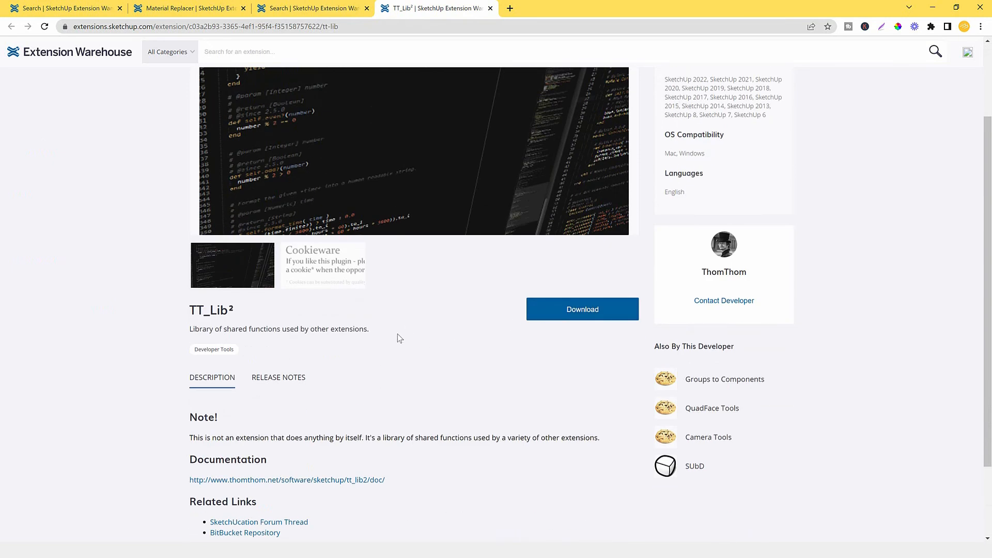
scroll(408, 330, up, 2)
click(189, 4)
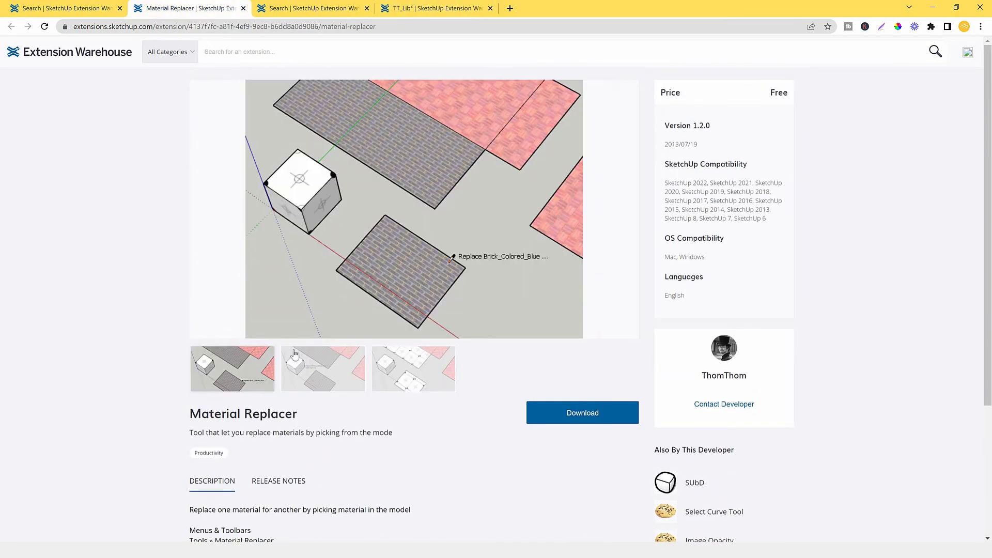
click(424, 8)
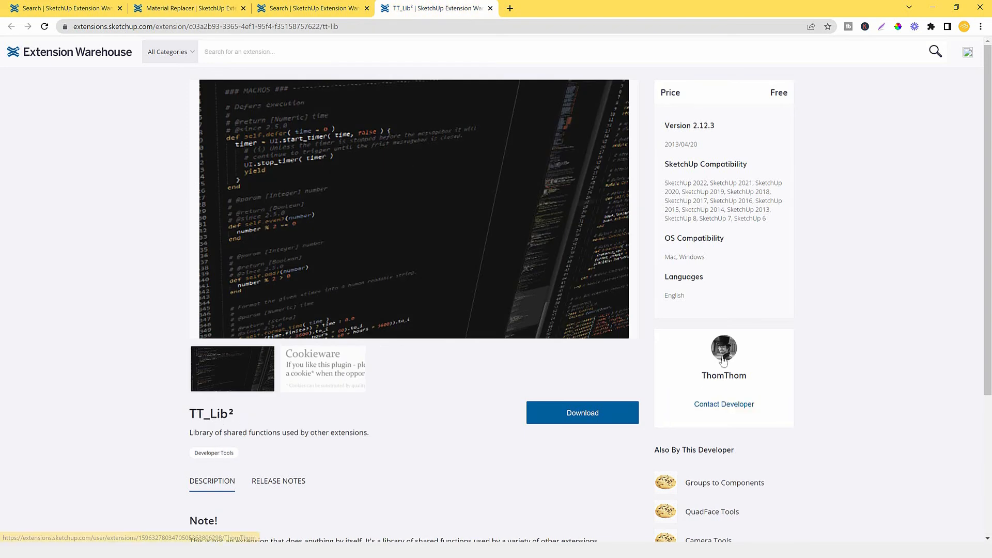
click(182, 4)
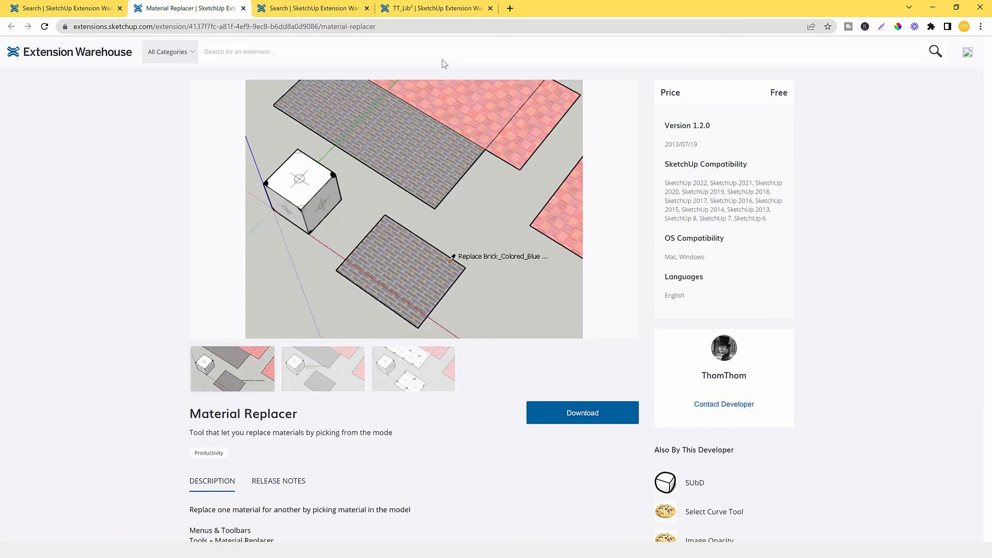
click(434, 7)
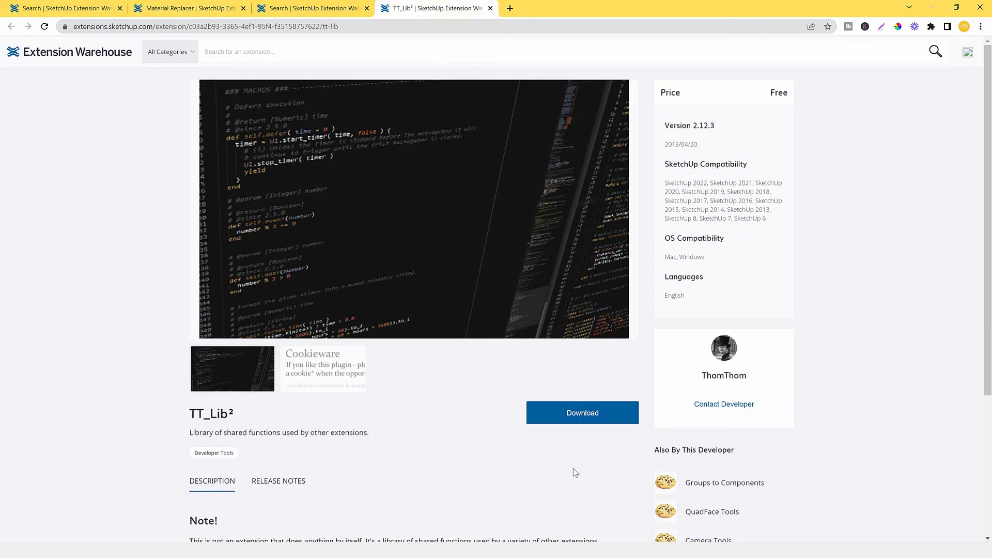
Back in SketchUp, use Material Replacer to replace the wood on the refrigerator cabinet with the lower cabinets' grey Color M06 throughout the model
click(159, 4)
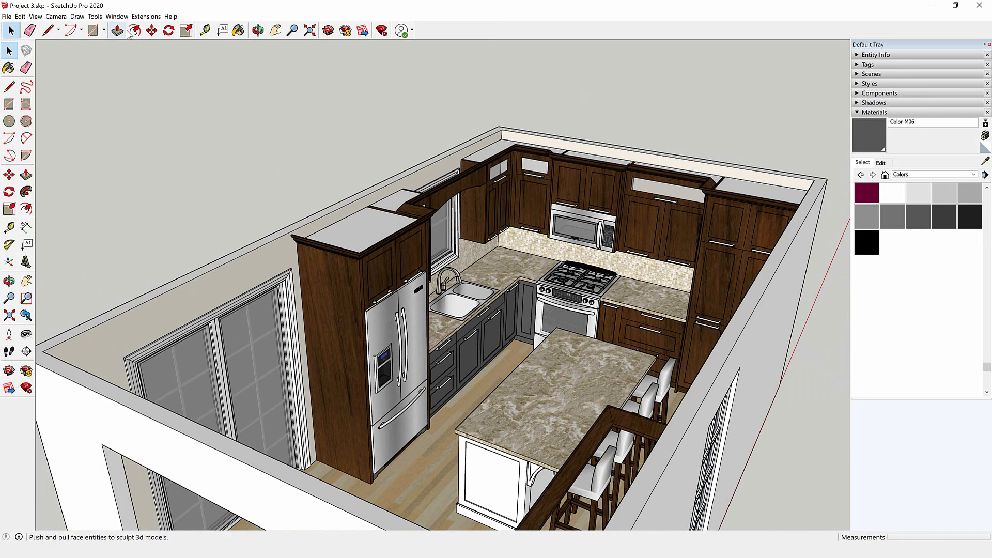
click(94, 16)
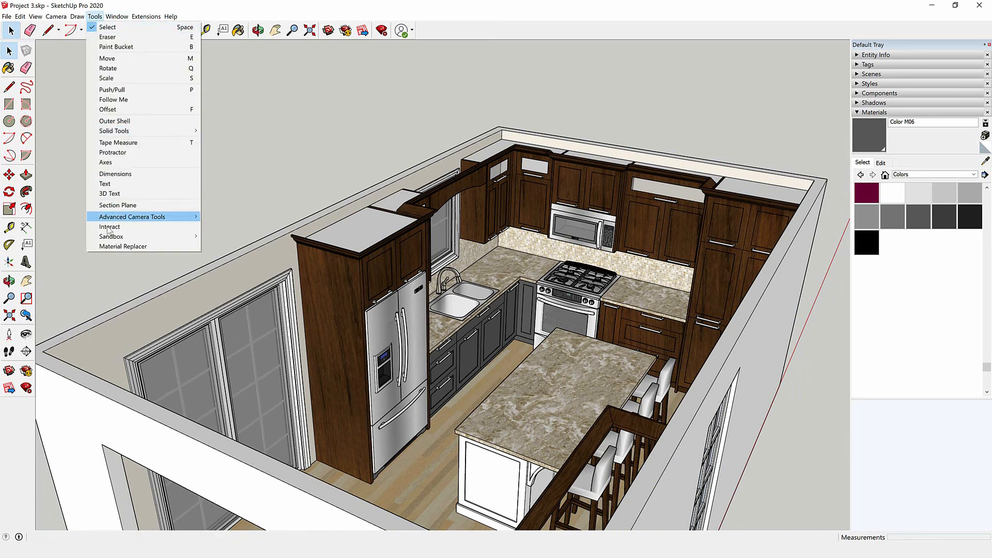
click(162, 246)
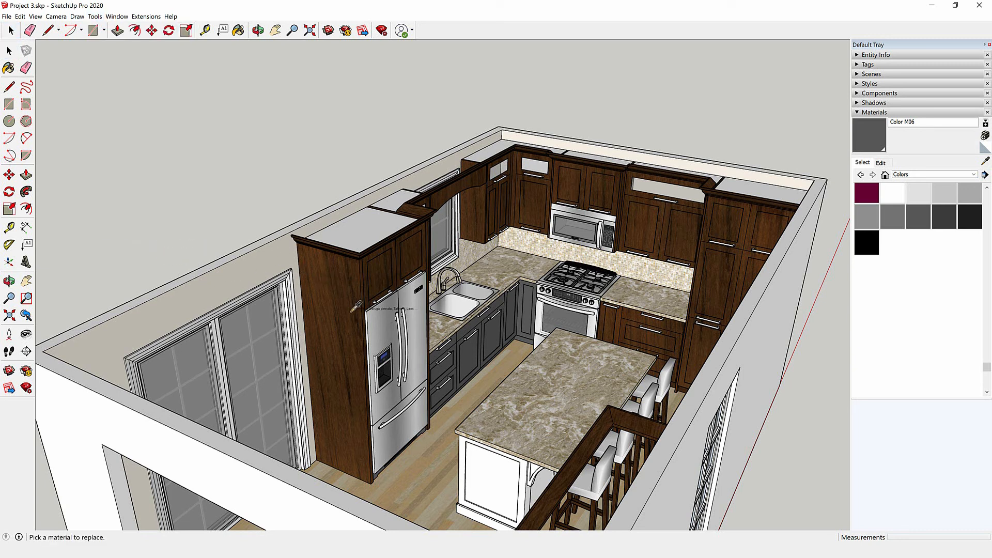
click(348, 288)
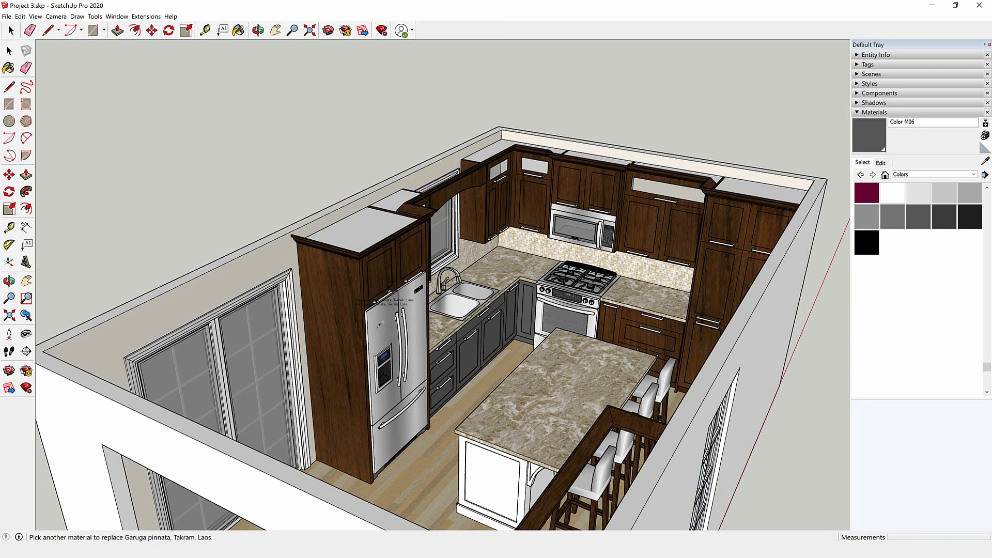
click(475, 353)
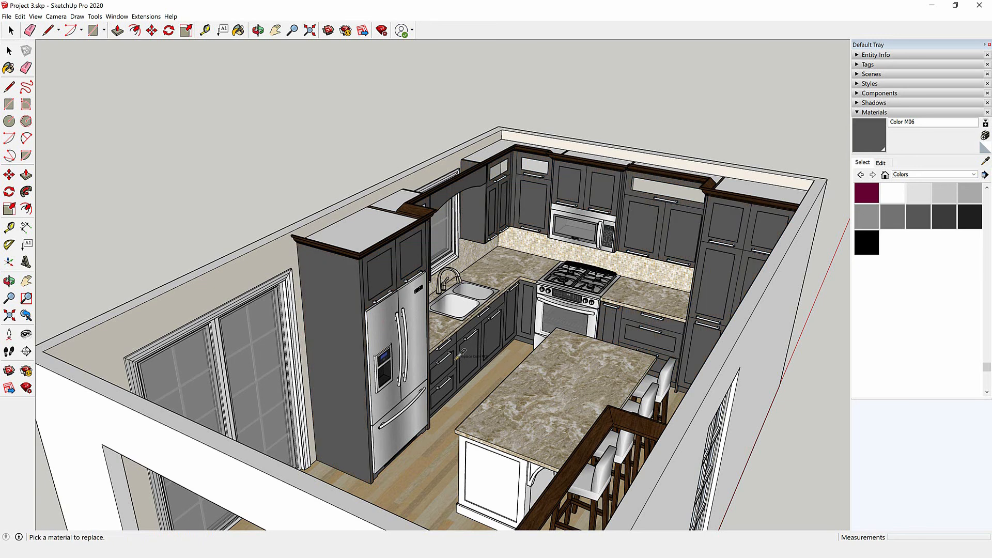
key(space)
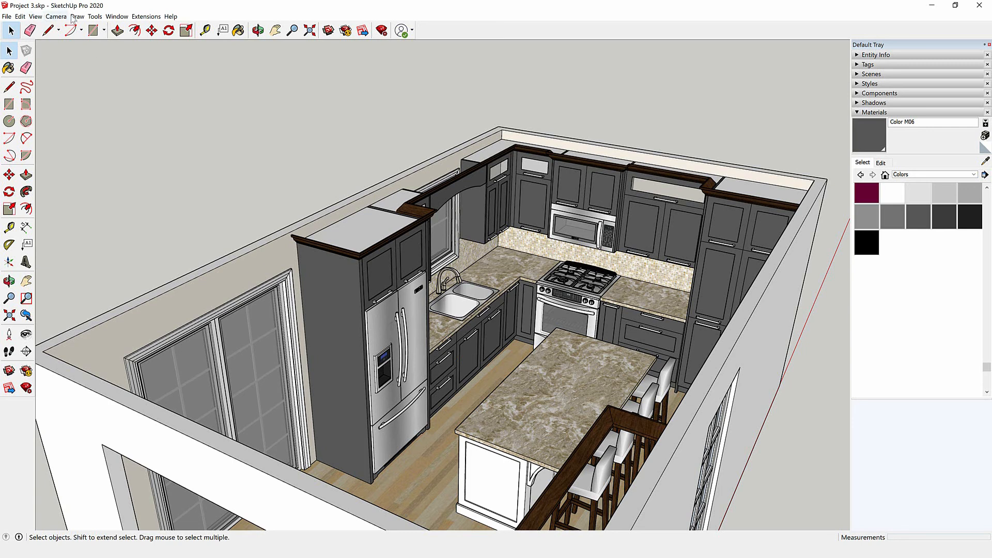
Replace the dark cherry wood of the cabinets' crown moulding with the cabinet sides' Color M06 using Material Replacer
click(93, 18)
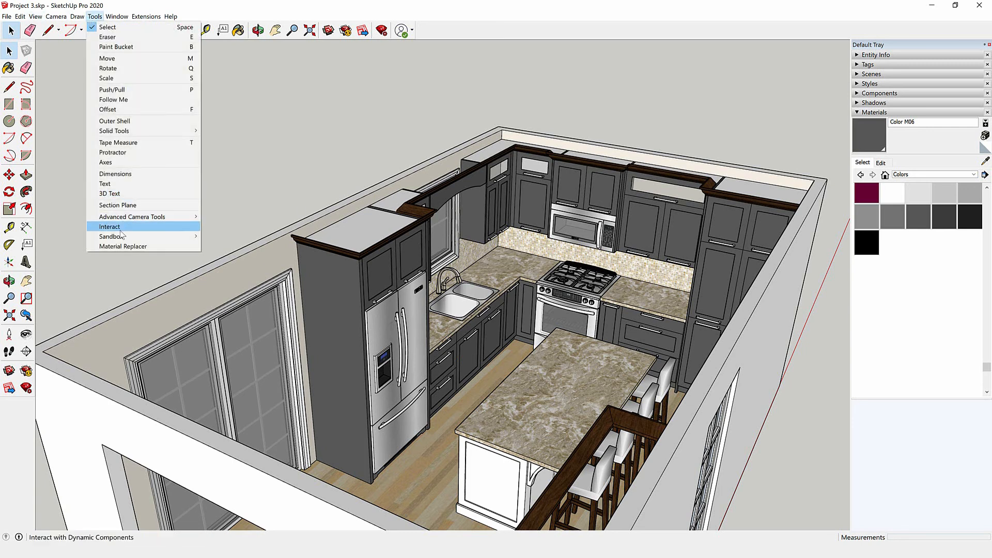
click(116, 246)
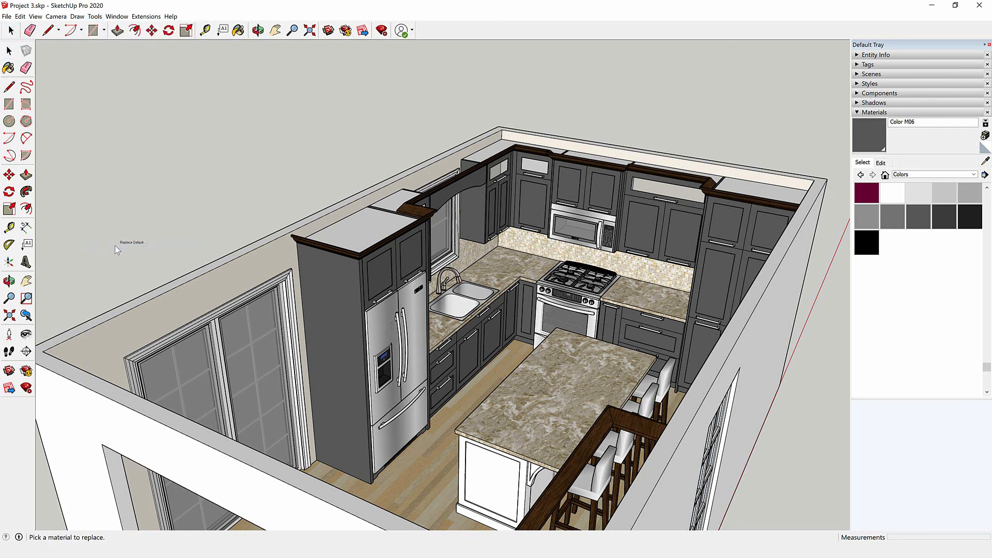
scroll(342, 230, up, 5)
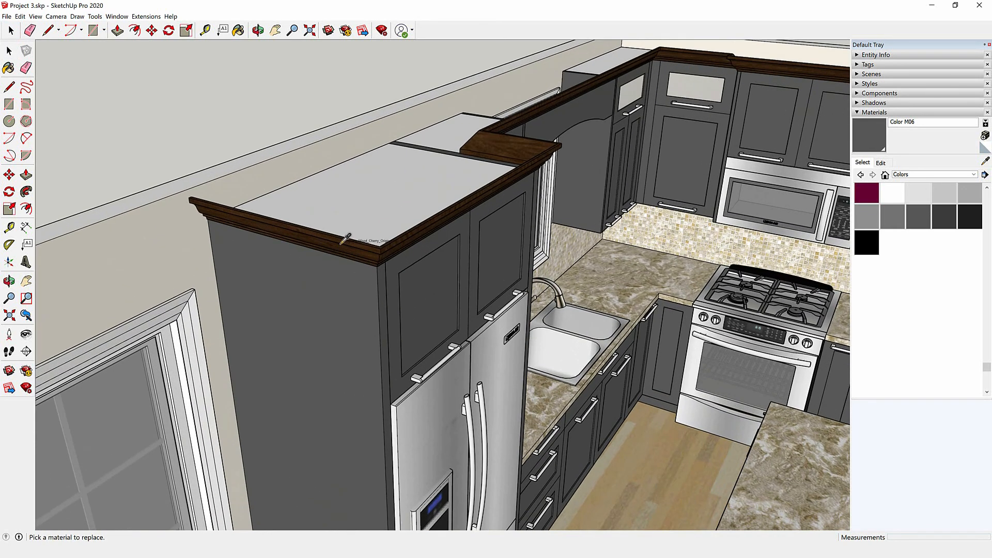
scroll(343, 241, down, 4)
click(328, 293)
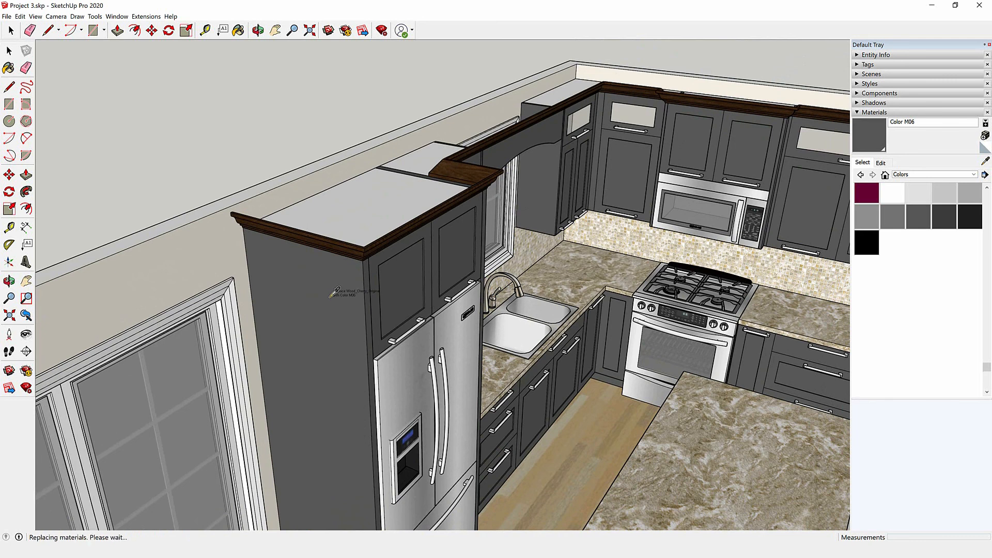
scroll(329, 293, down, 5)
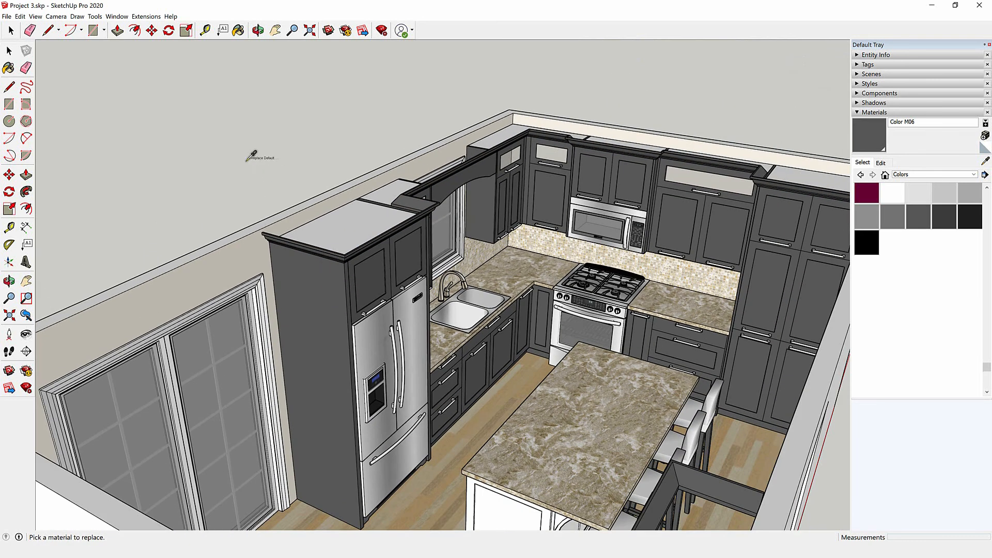
key(space)
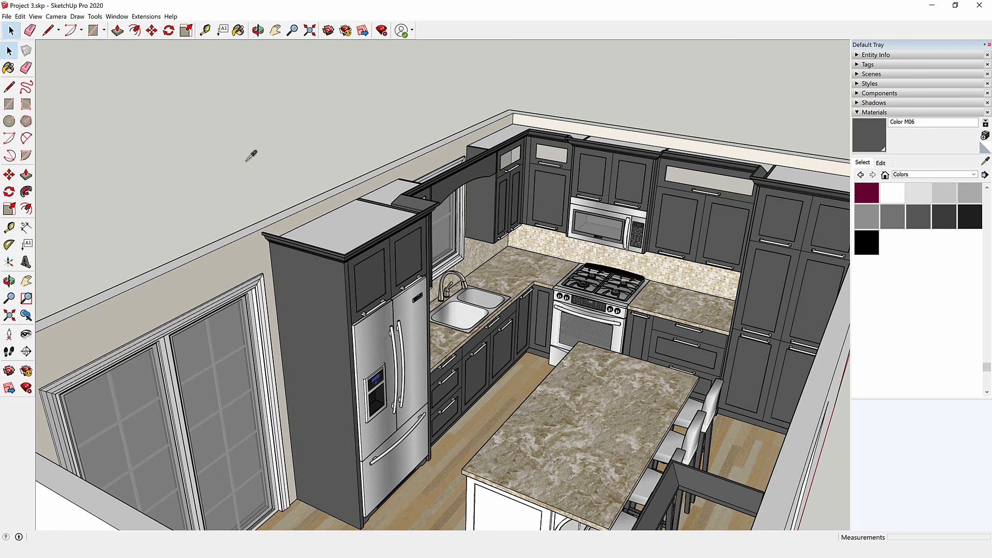